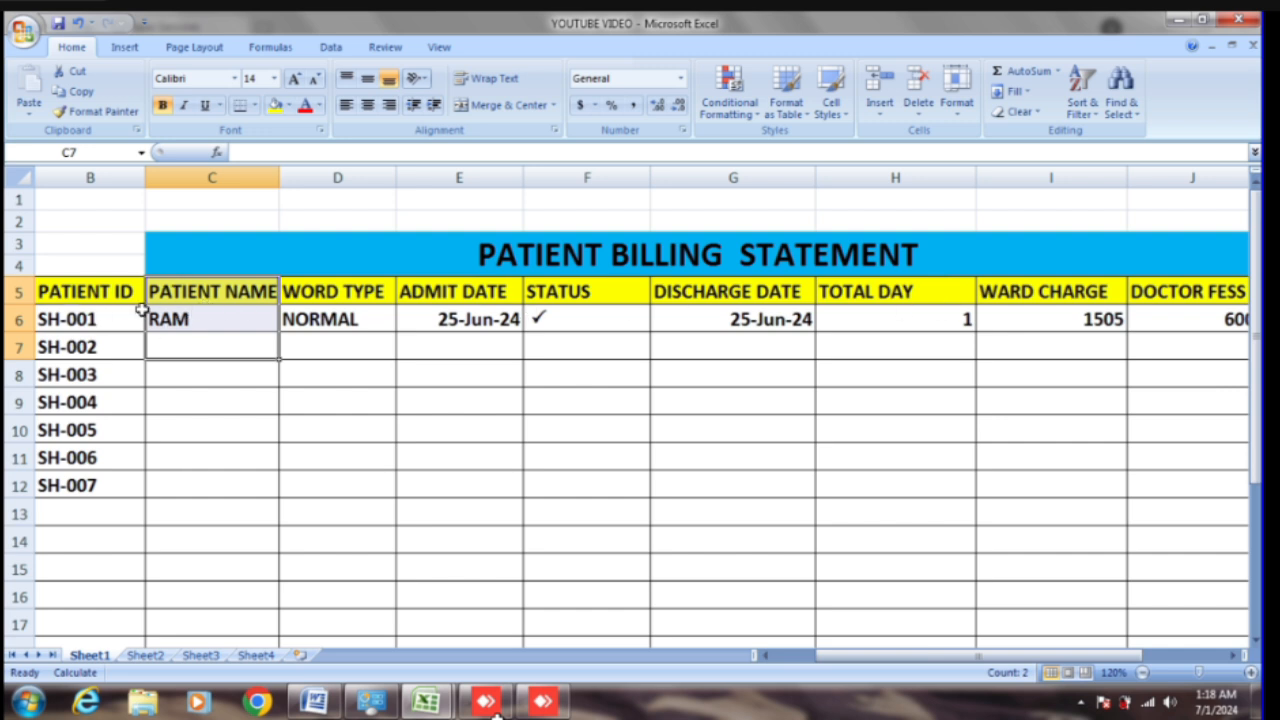
Step: Select the PATIENT NAME header cell C5 and drop down the Insert choices in the Cells group
click(92, 294)
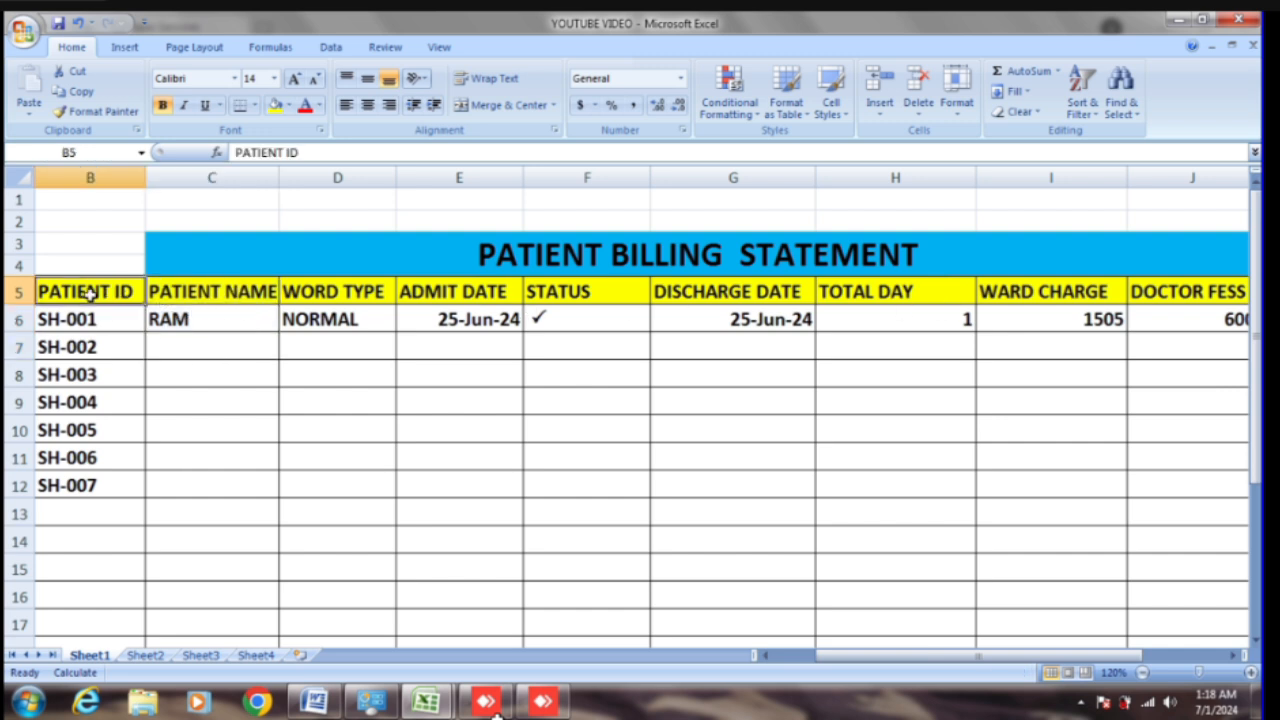
click(250, 294)
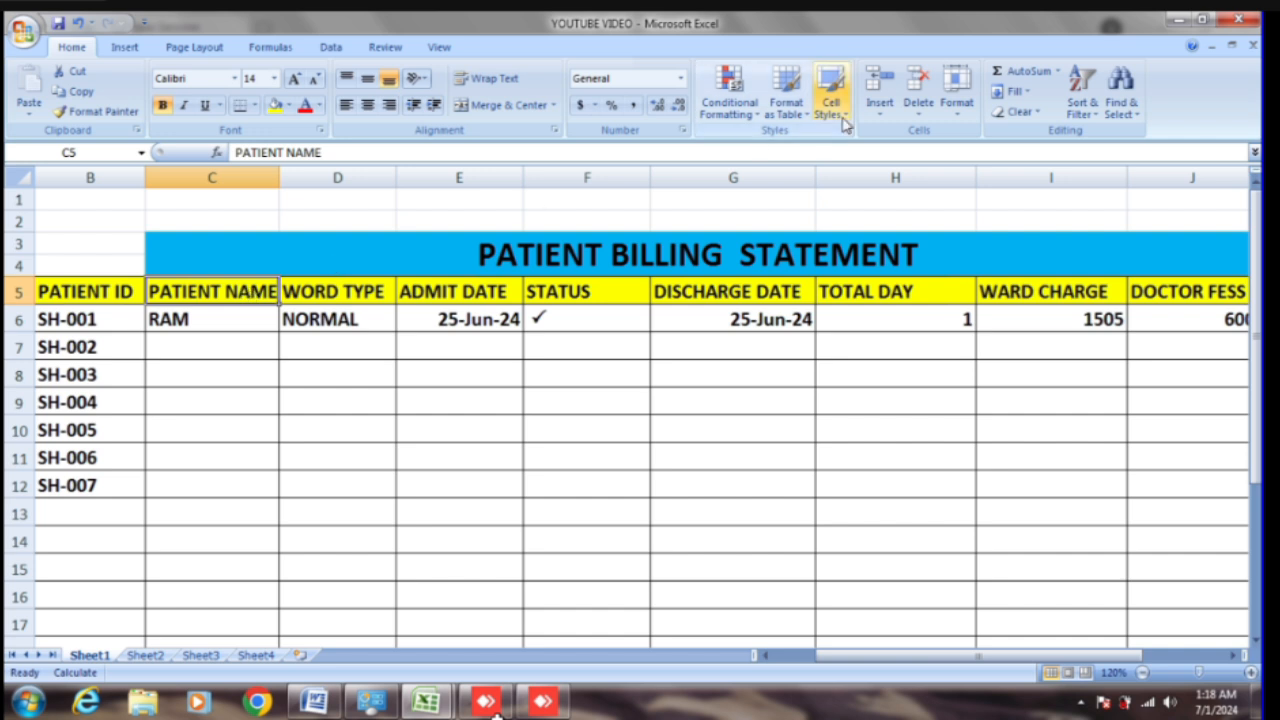
click(879, 108)
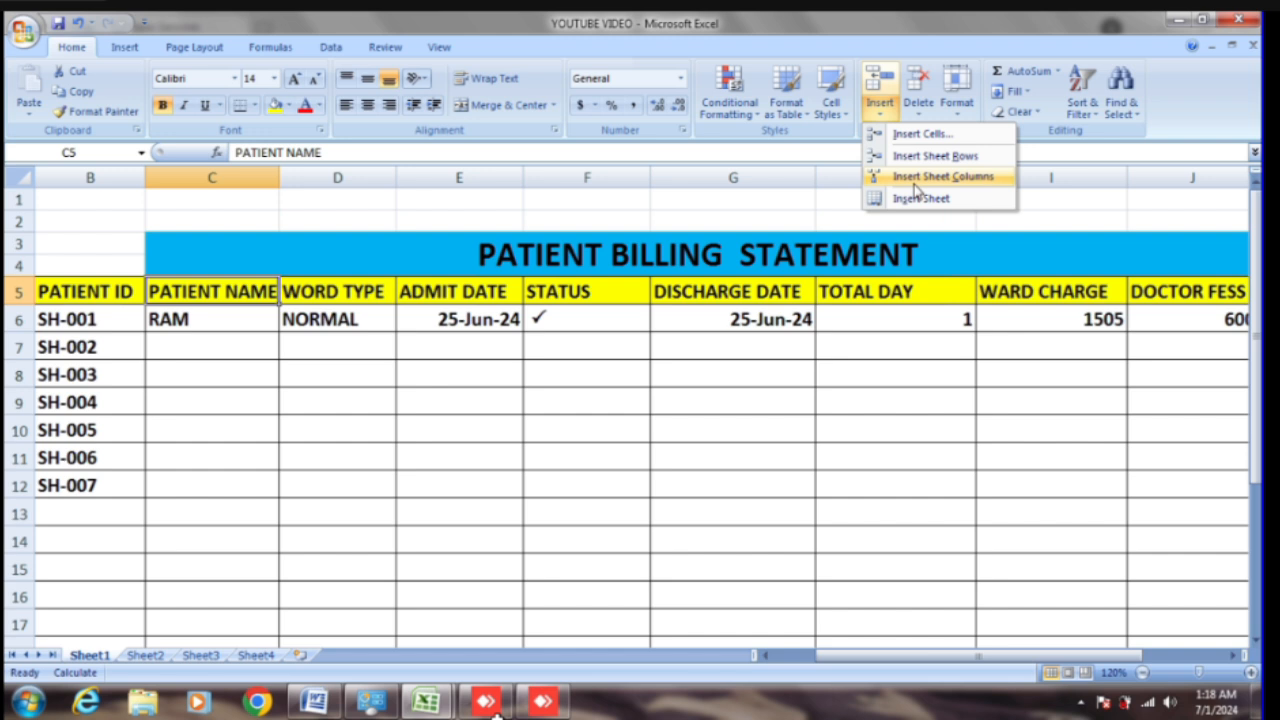
Step: Select C5:C13 and insert an entire blank column before PATIENT NAME with Ctrl+Shift+=
click(221, 316)
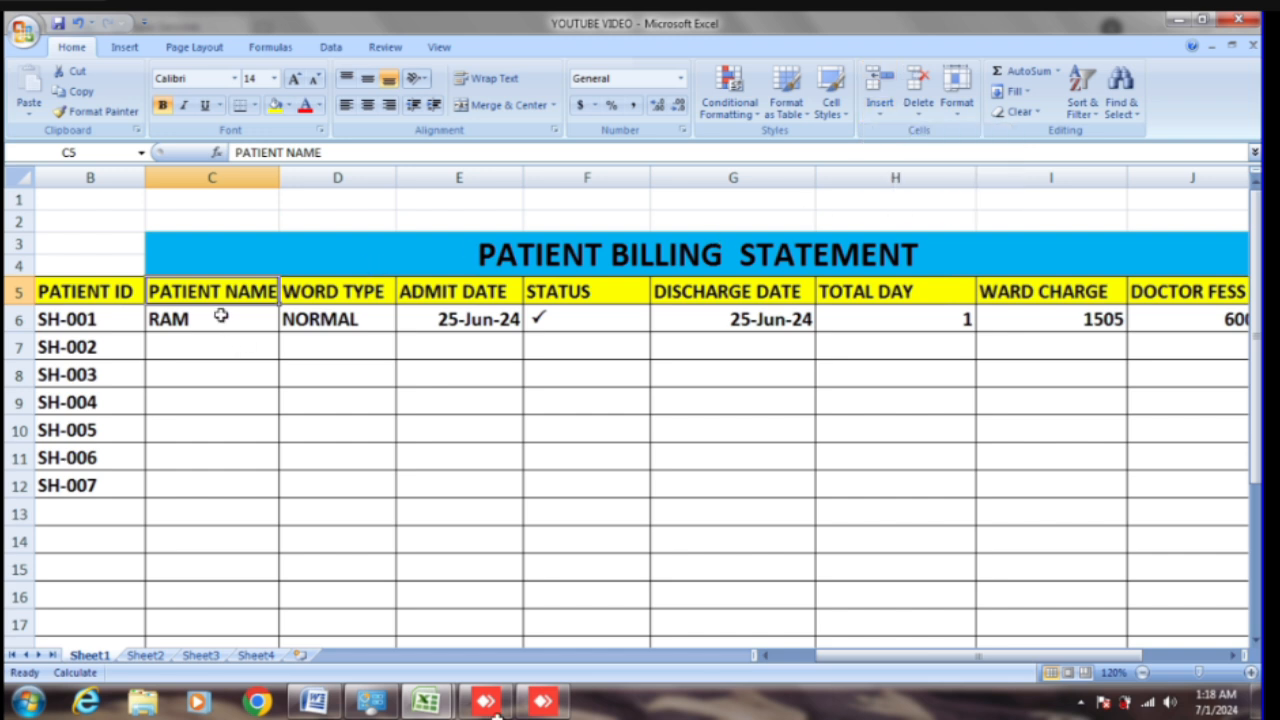
key(shift+Down)
key(shift+Down)
key(shift+Down)
key(shift+Down)
key(shift+Down)
key(shift+Down)
key(shift+Down)
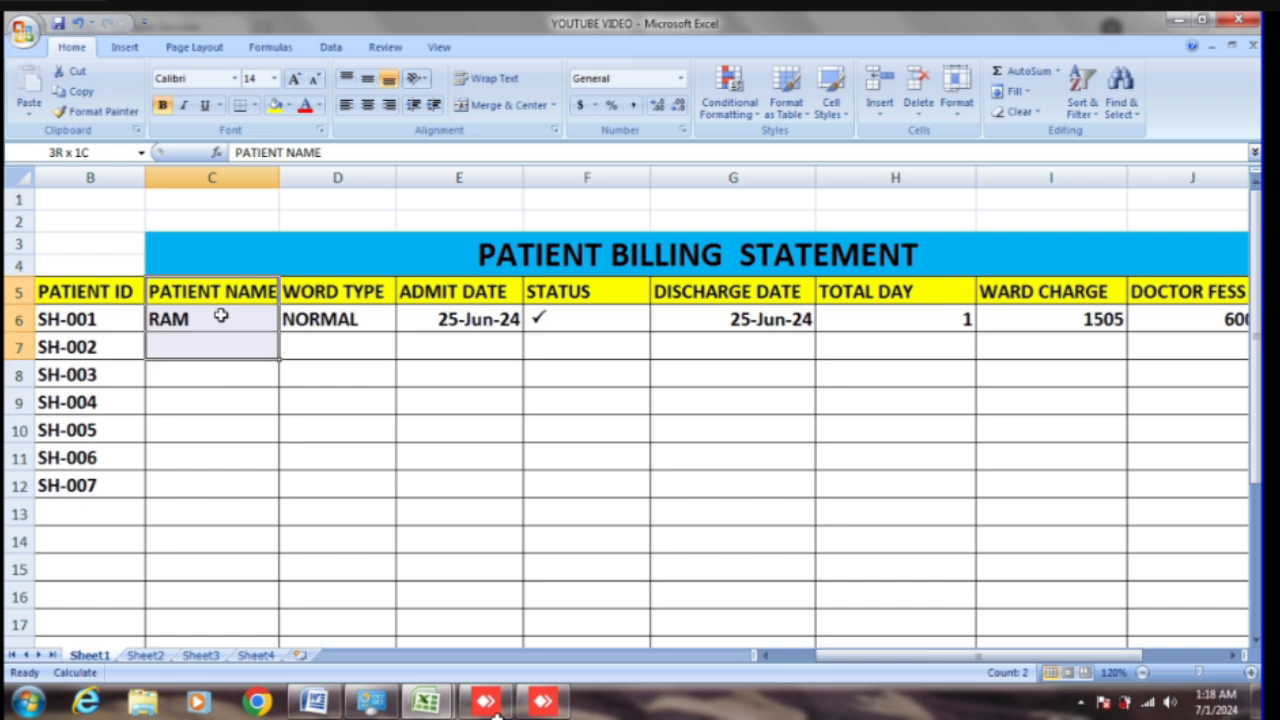
key(shift+Down)
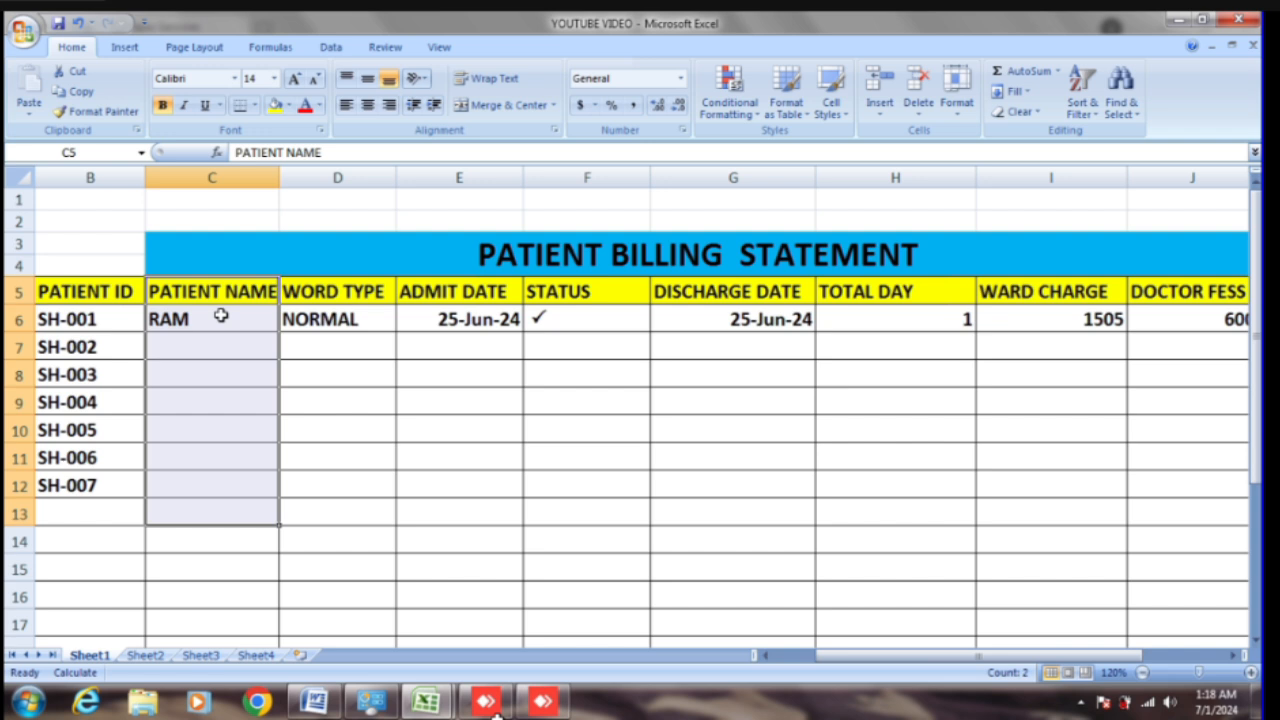
key(ctrl+shift+plus)
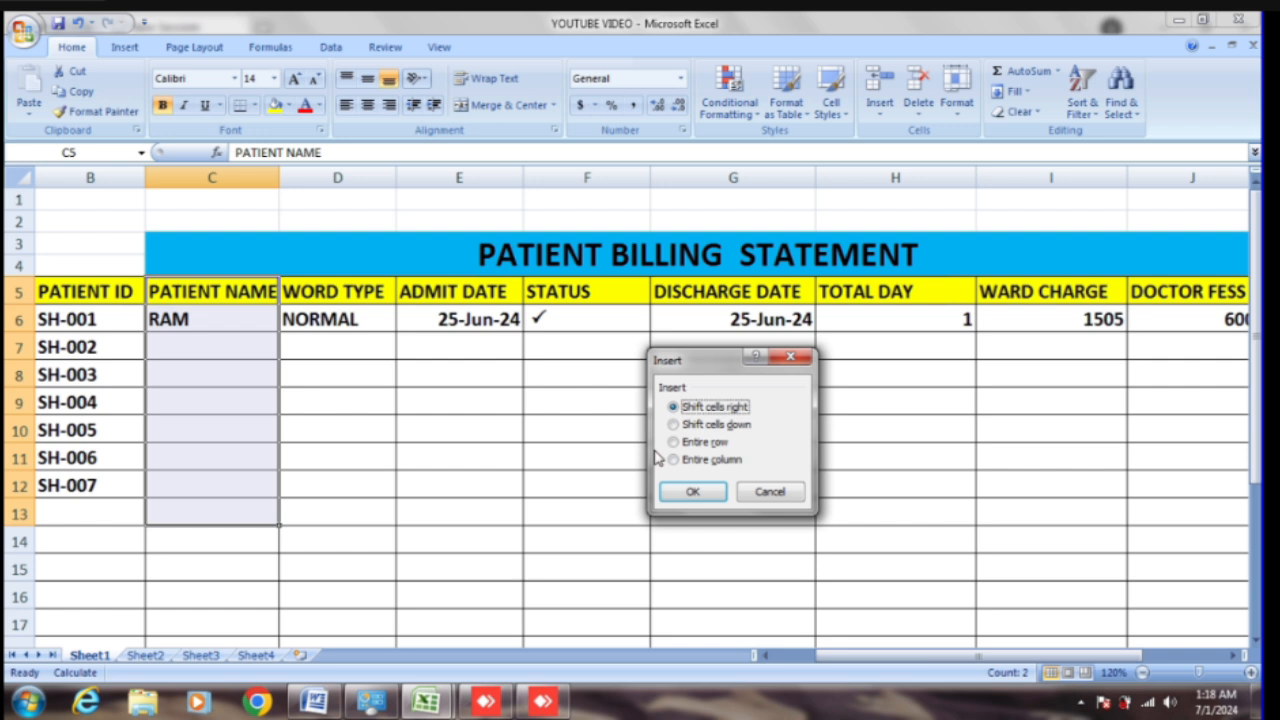
key(Down)
key(Down)
key(Down)
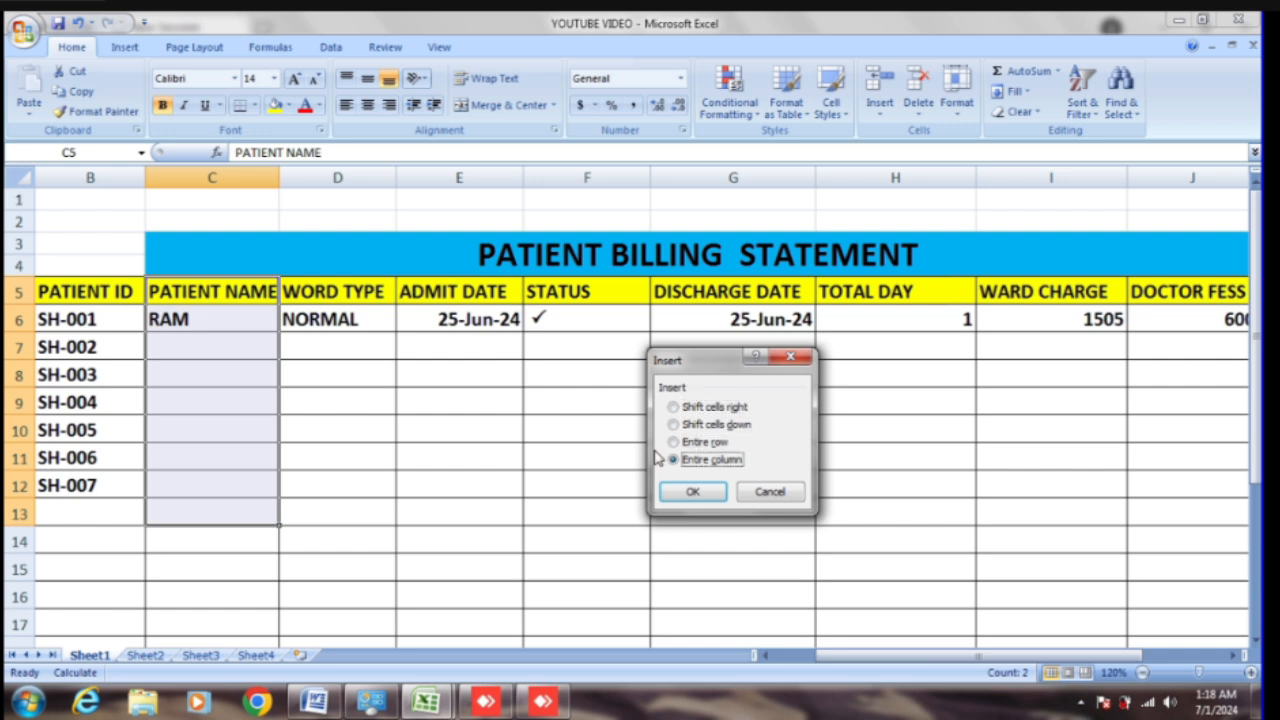
key(Return)
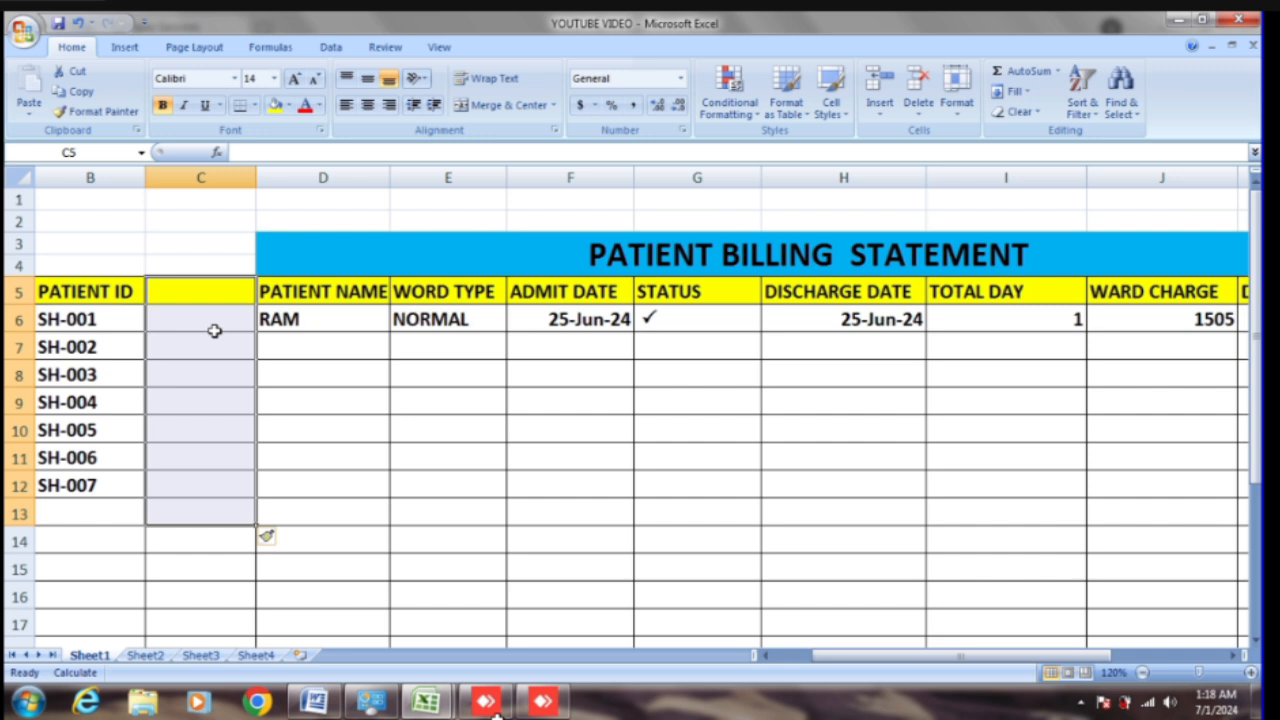
Step: Delete the blank column C using Ctrl+- with the Entire column option
key(ctrl+shift+minus)
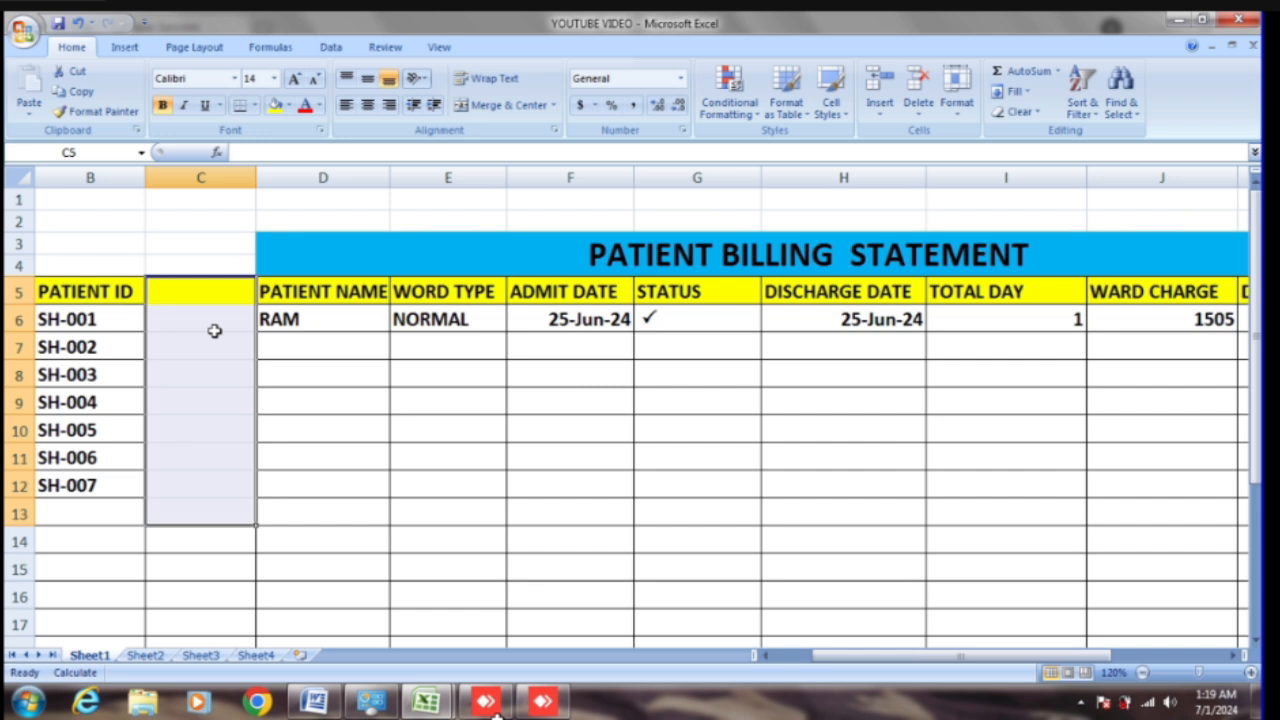
key(ctrl+minus)
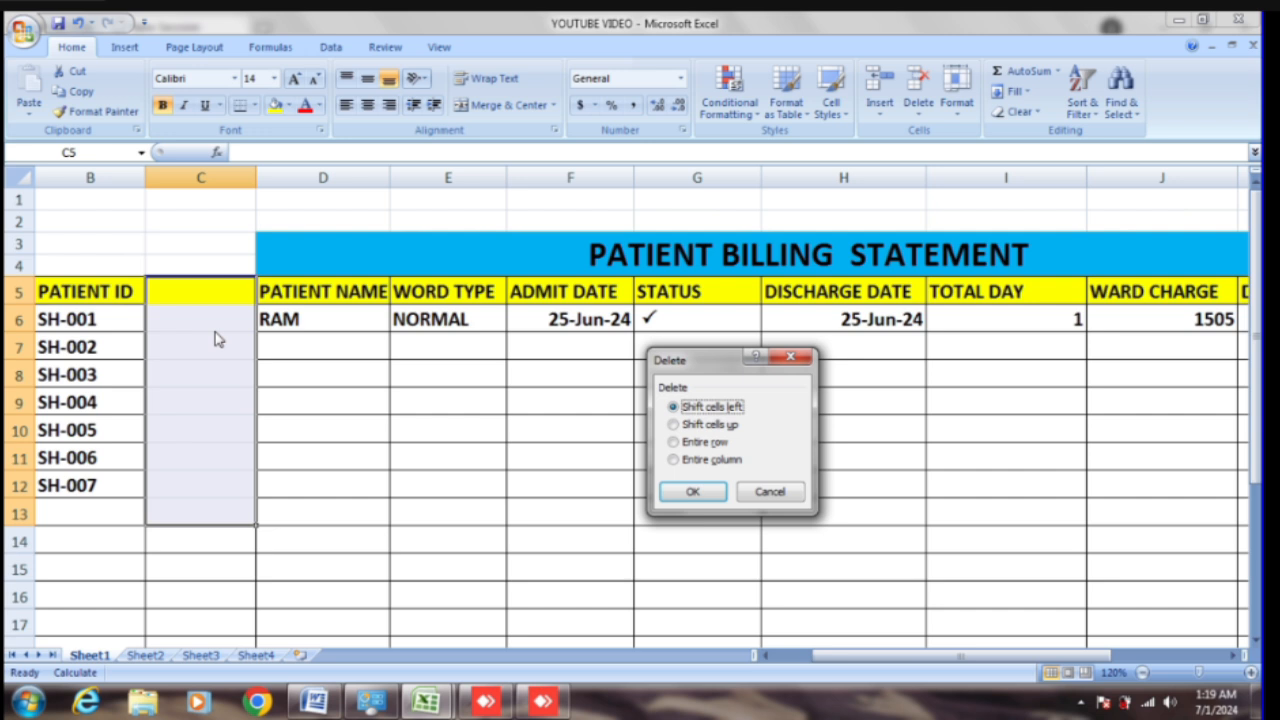
key(Down)
key(Down)
key(Down)
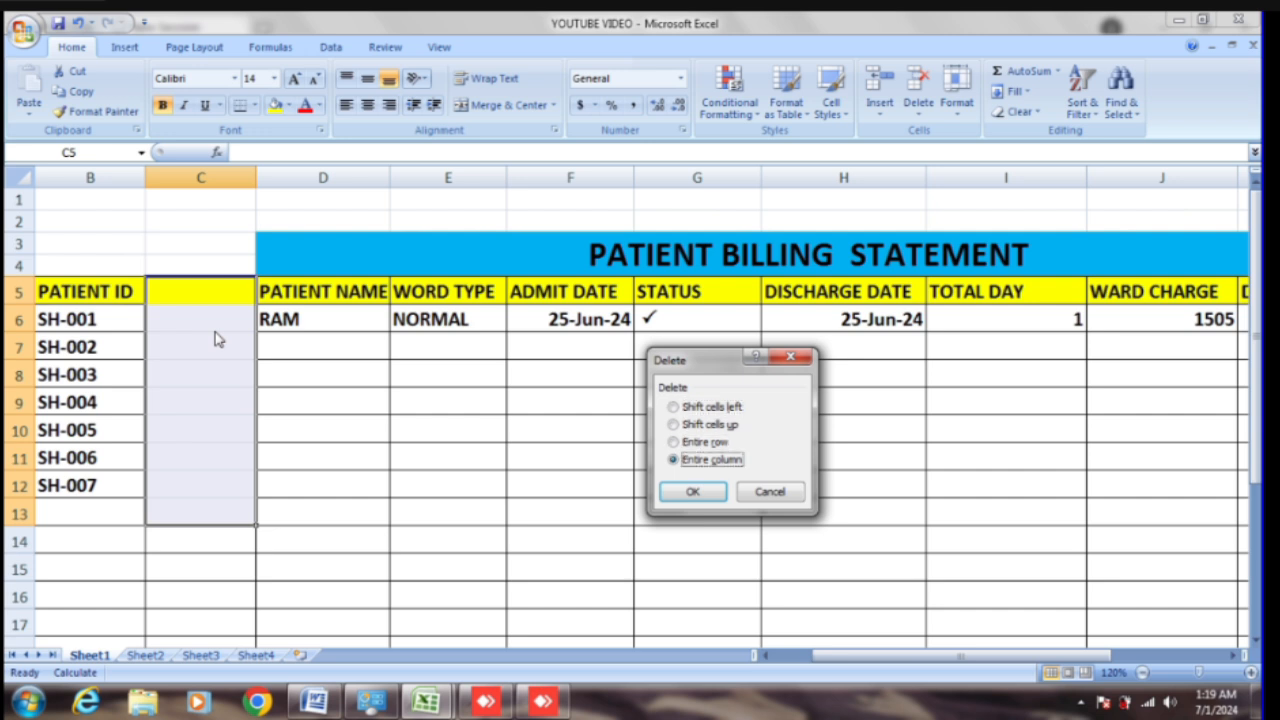
key(Return)
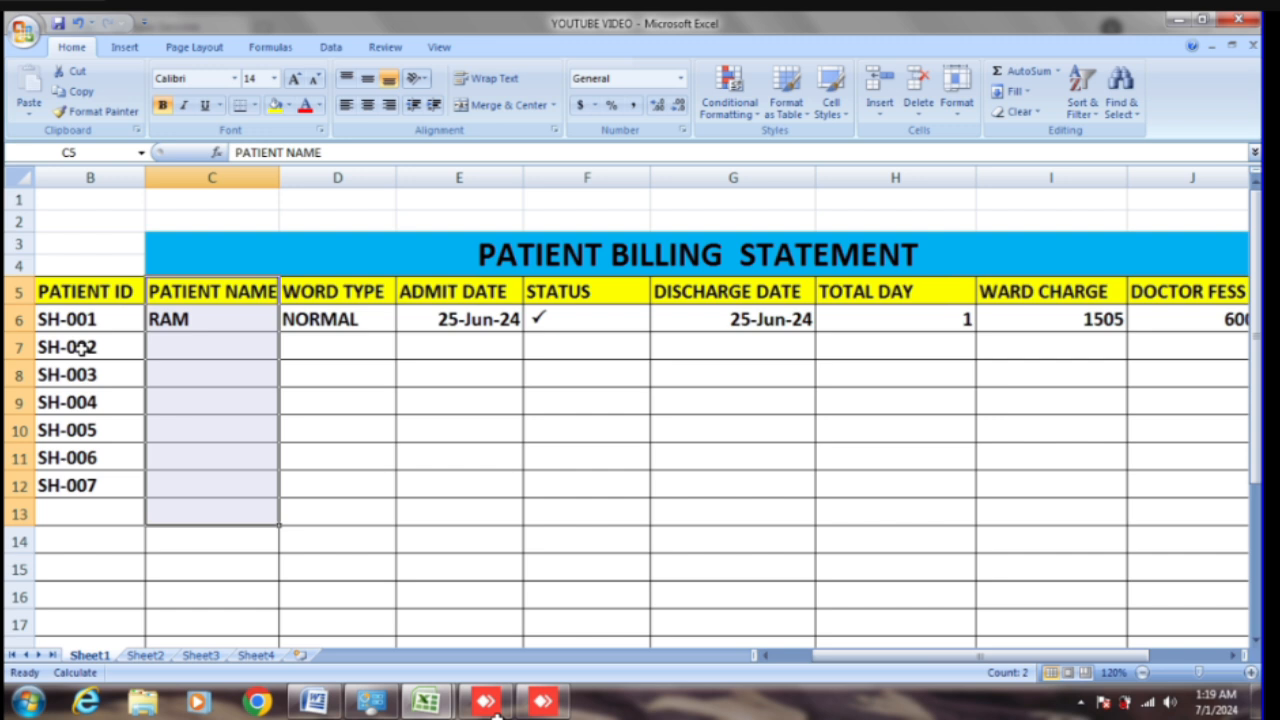
click(72, 318)
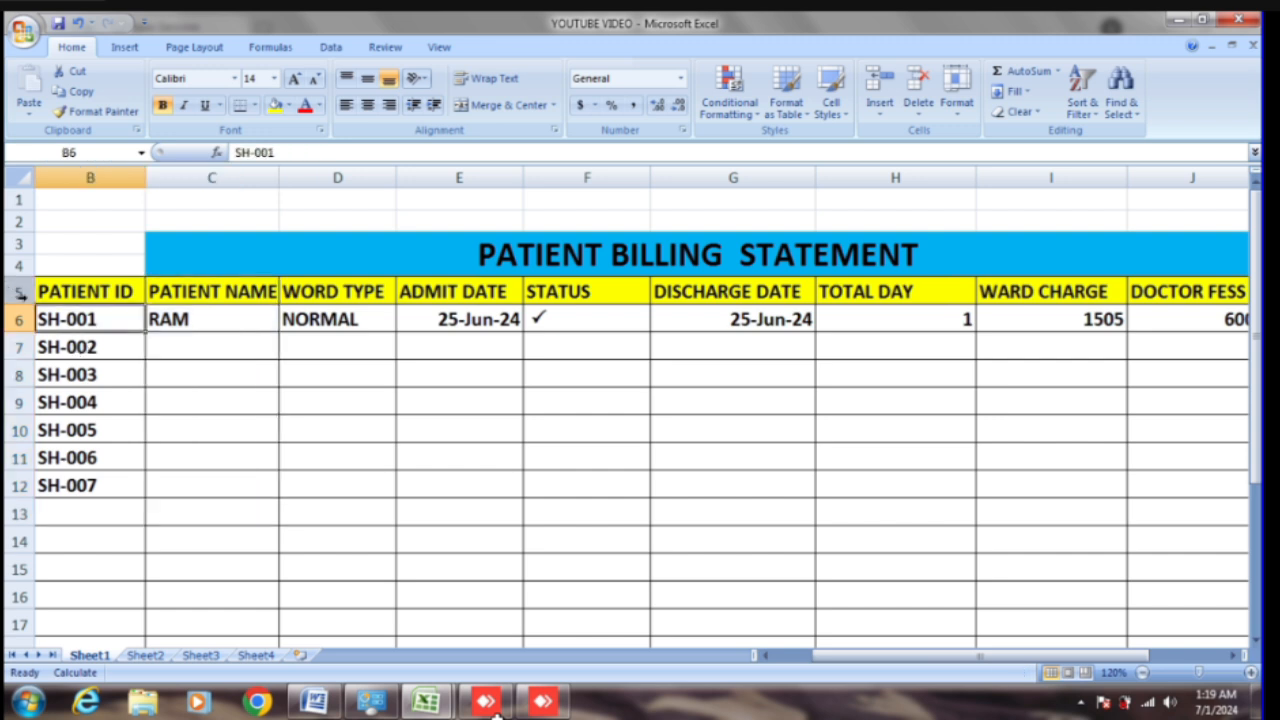
click(100, 293)
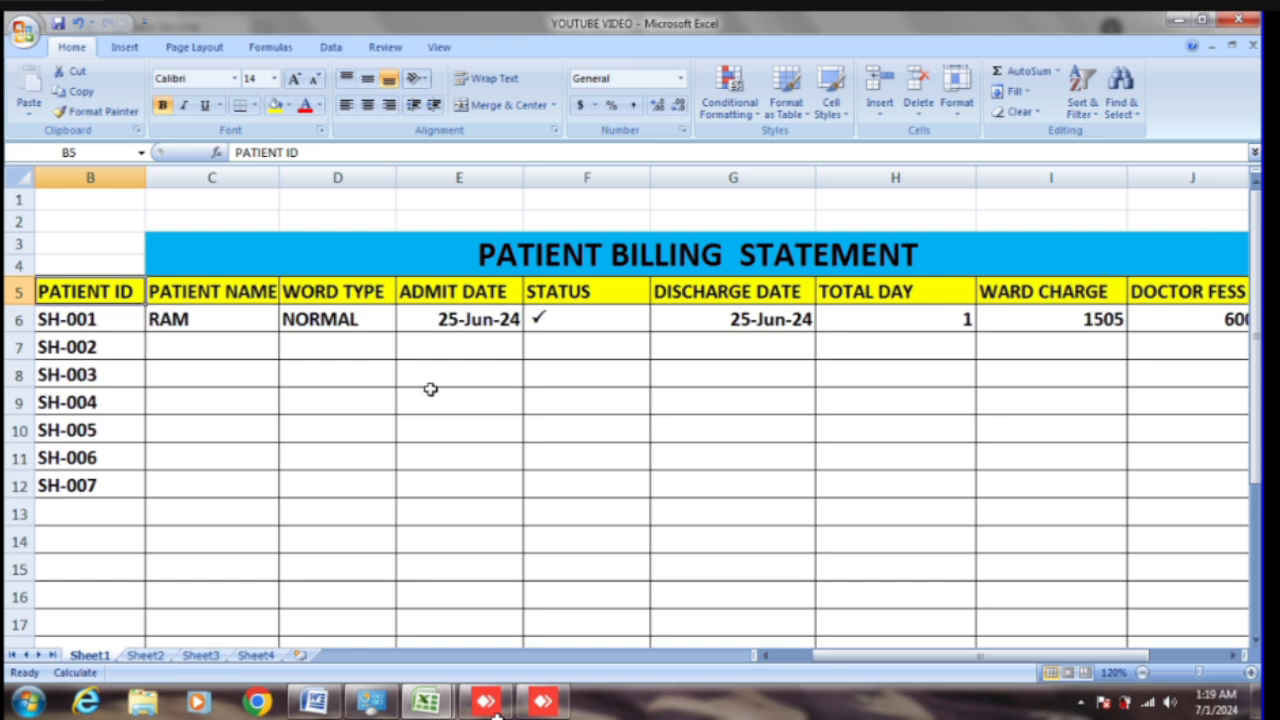
mouse_move(86, 286)
mouse_down()
mouse_move(1100, 289)
mouse_move(1200, 314)
mouse_move(5, 372)
mouse_move(71, 286)
mouse_up()
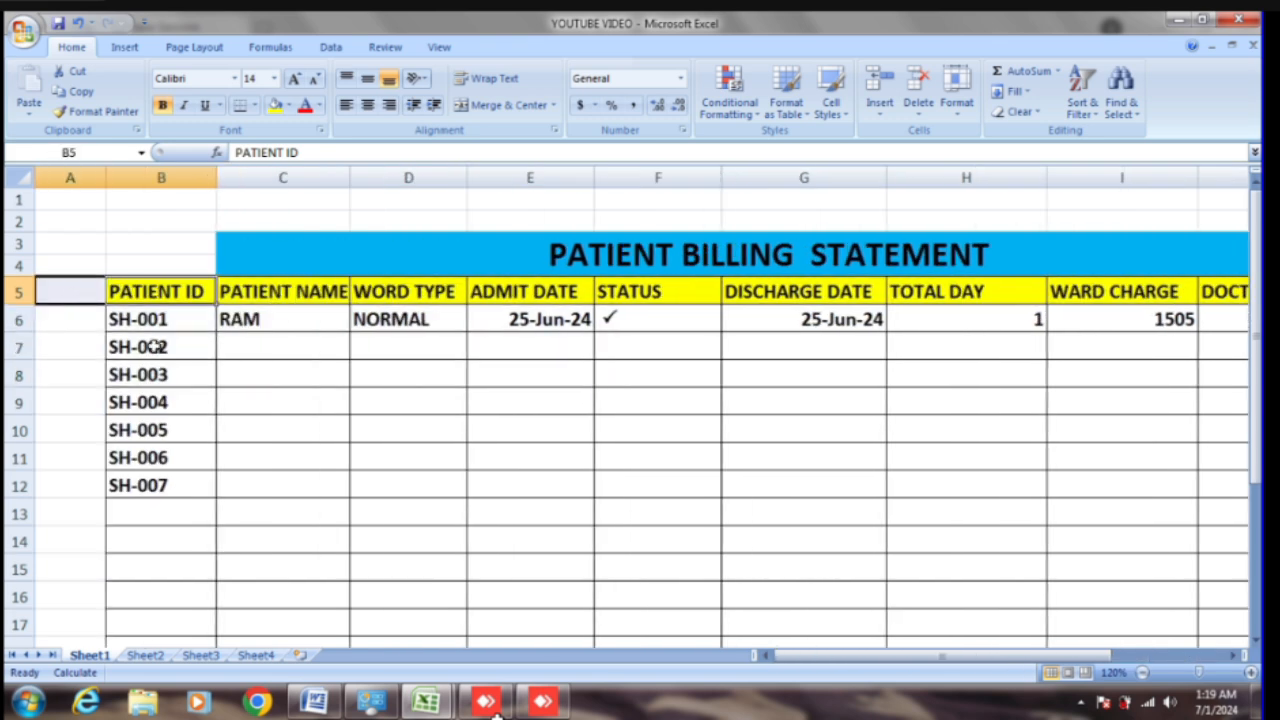
click(243, 516)
click(190, 291)
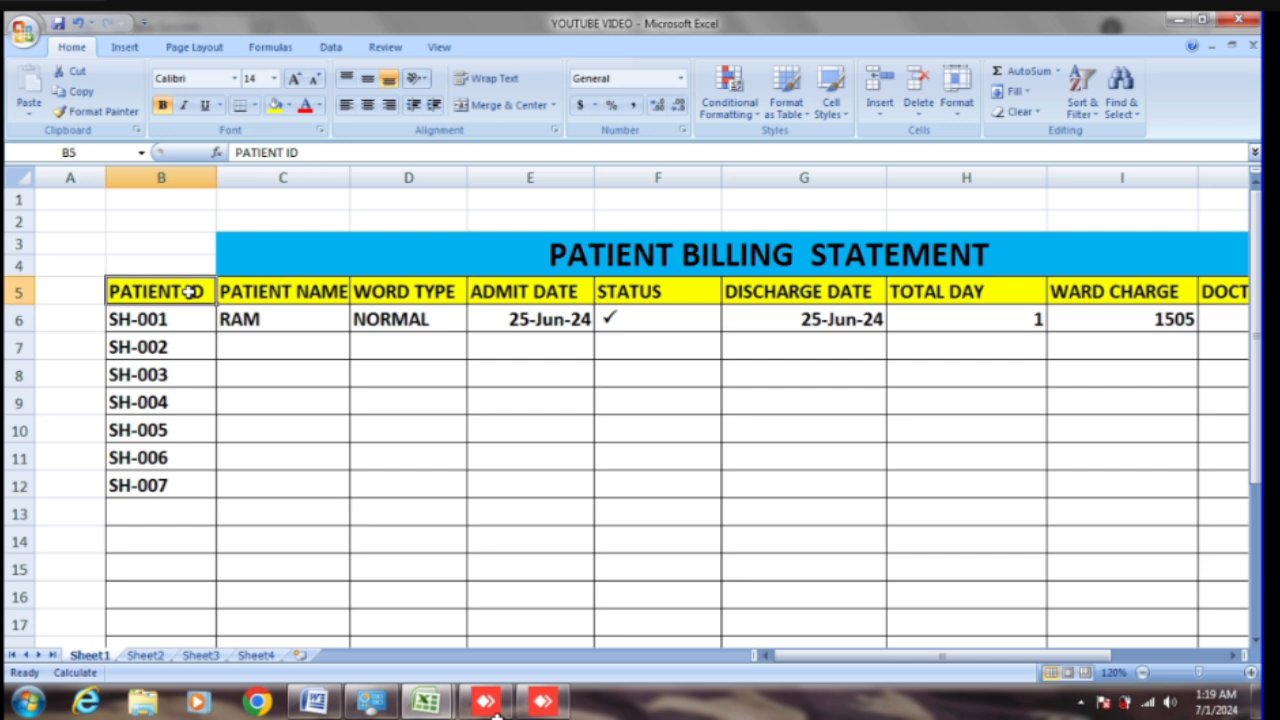
drag(190, 291, 1160, 300)
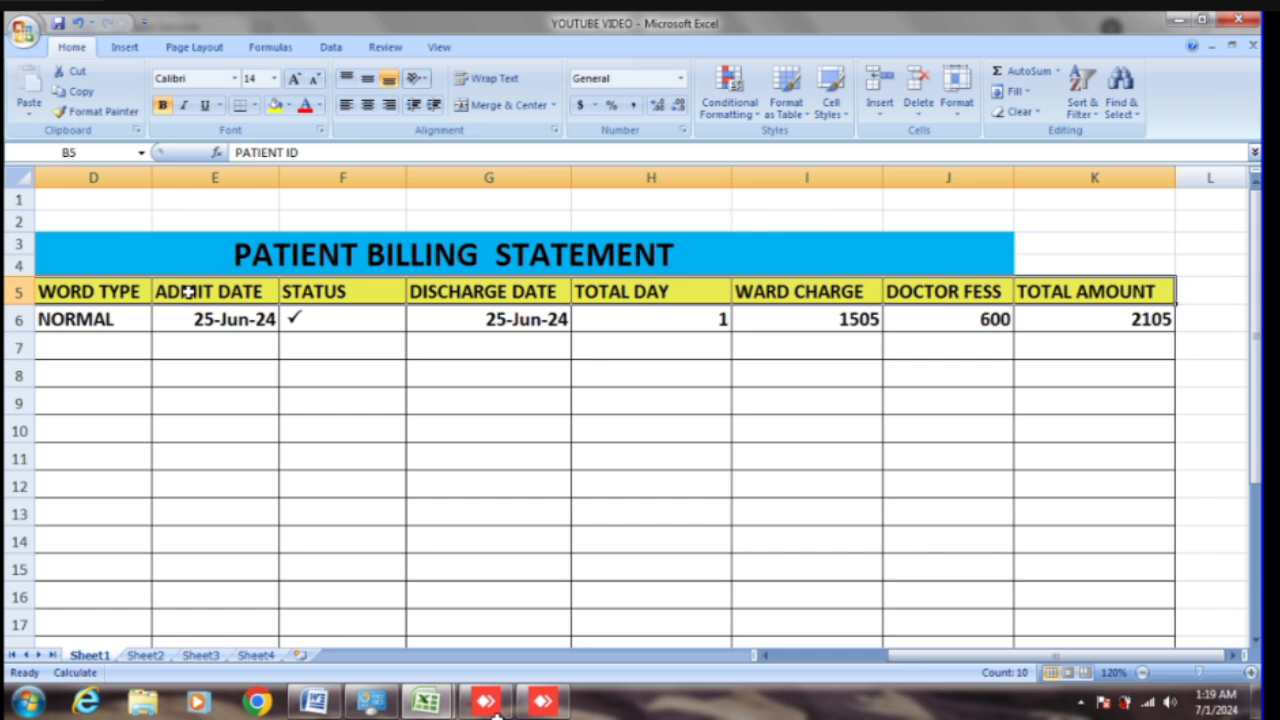
scroll(100, 420, down, 3)
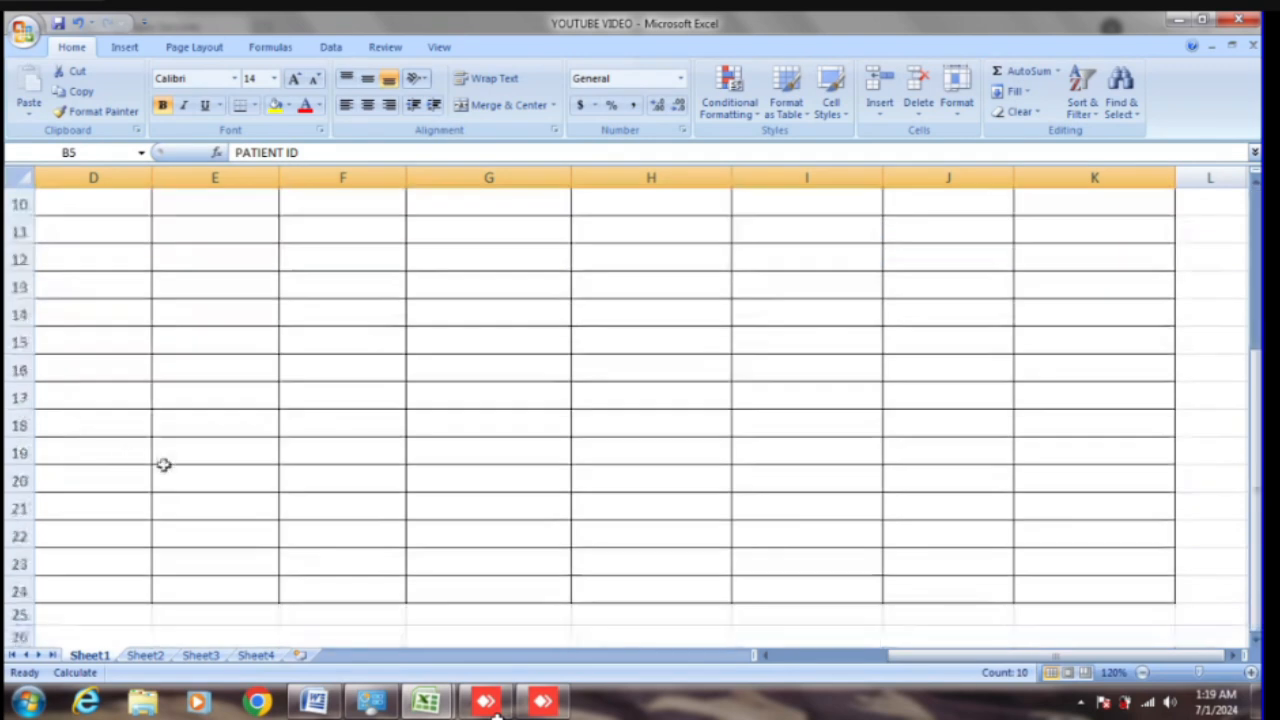
scroll(300, 550, up, 3)
scroll(361, 597, left, 3)
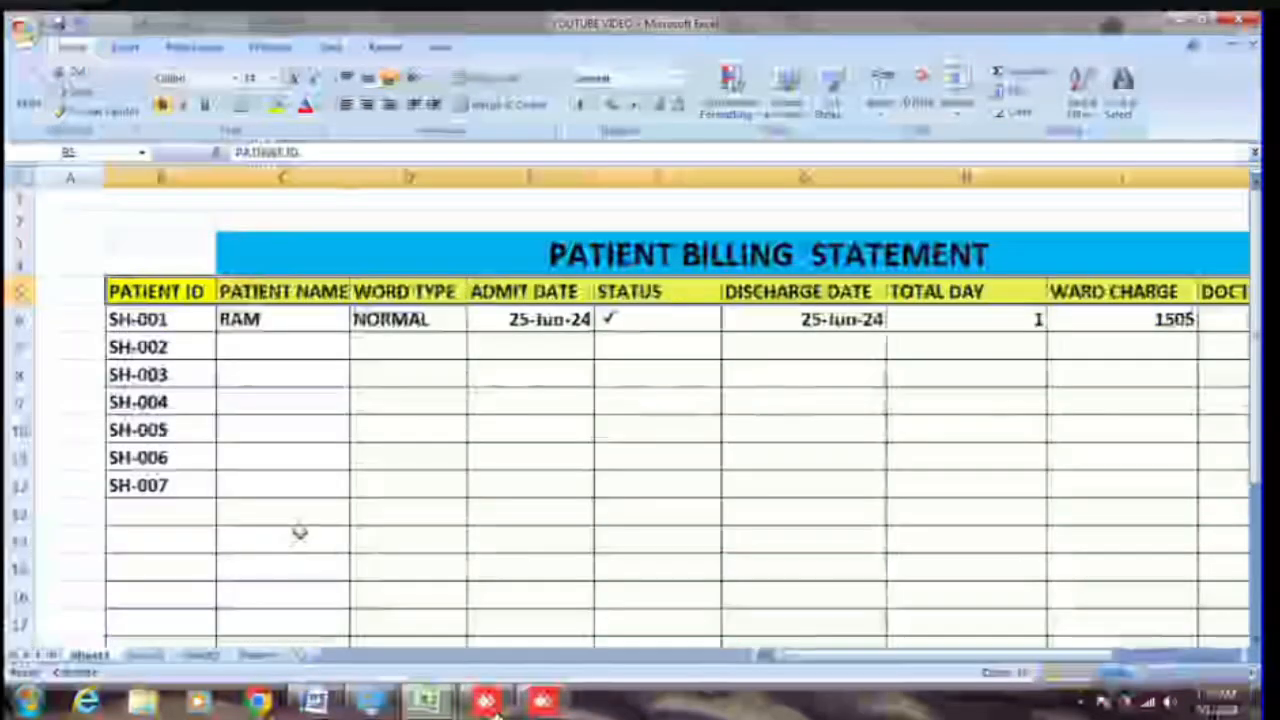
Step: Insert a blank row beneath header row 5, undo it, then insert it again
click(308, 462)
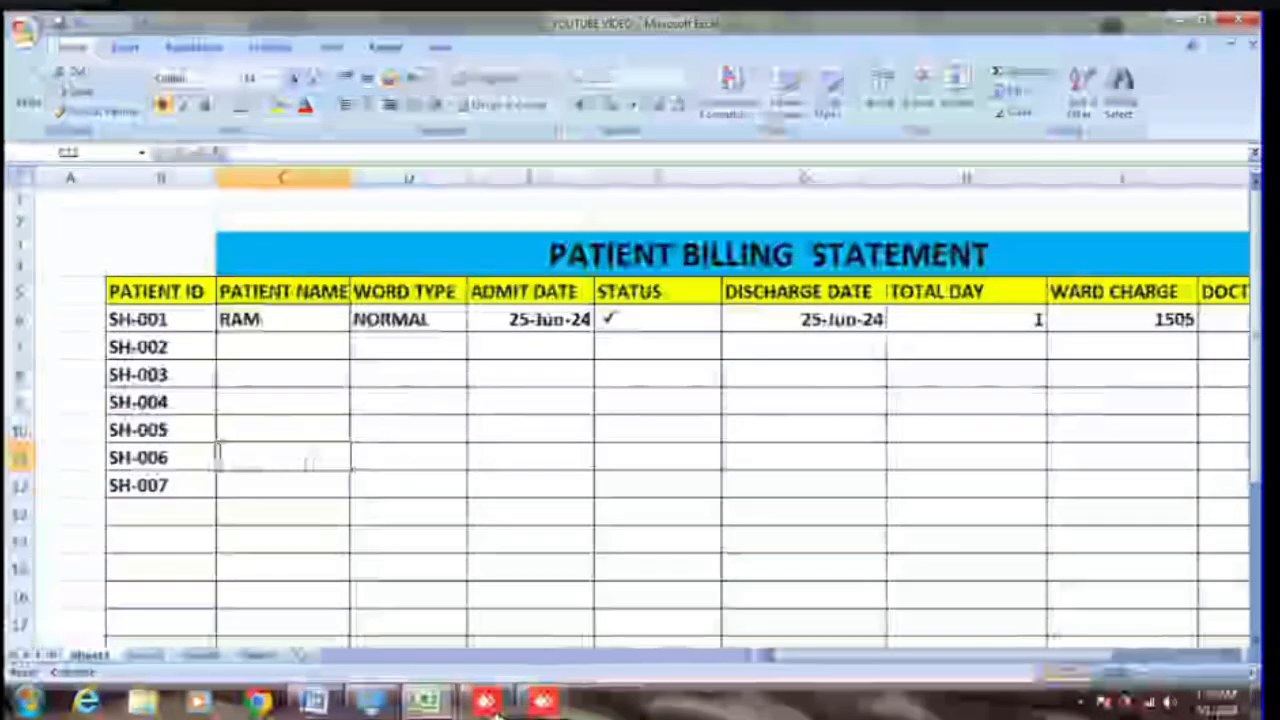
click(10, 290)
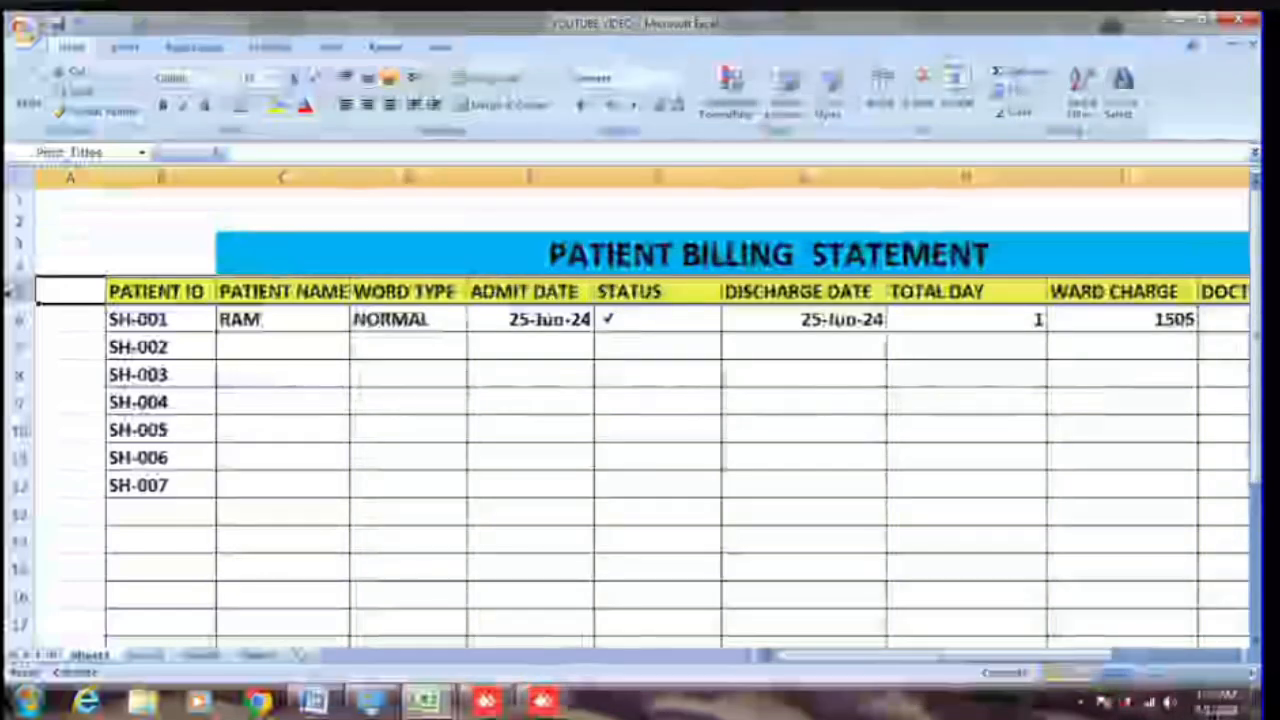
click(48, 394)
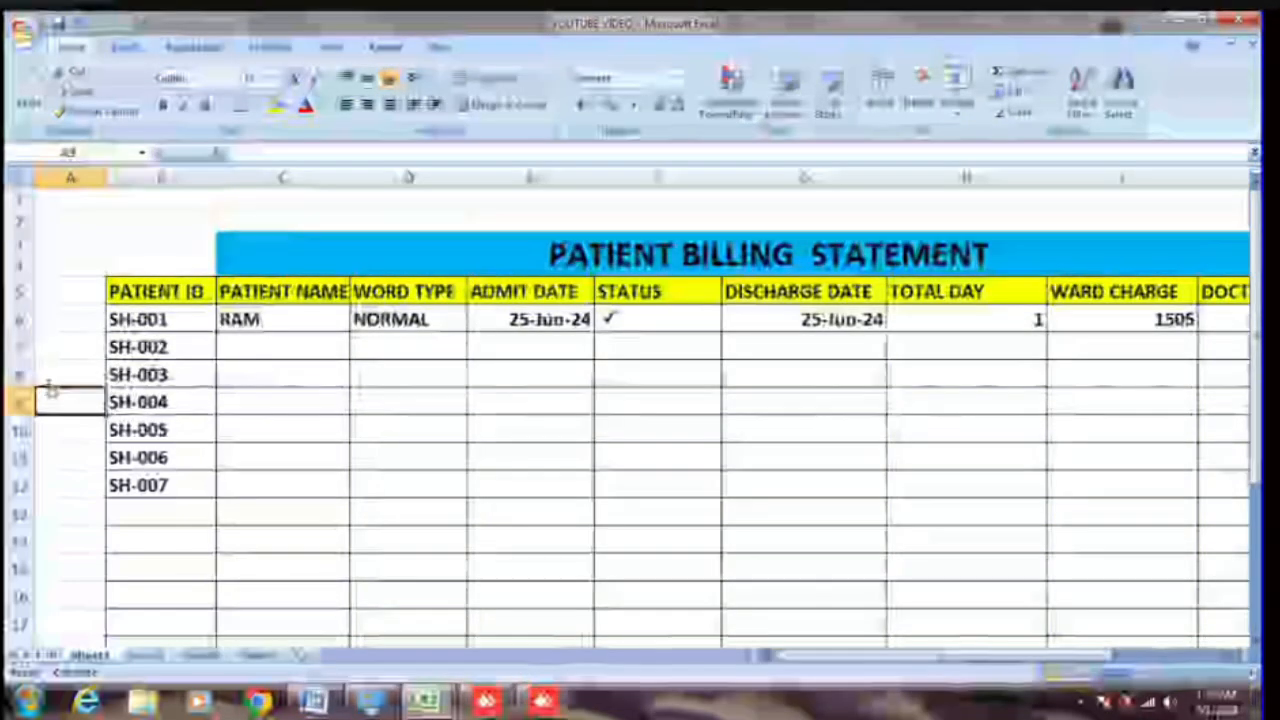
click(22, 291)
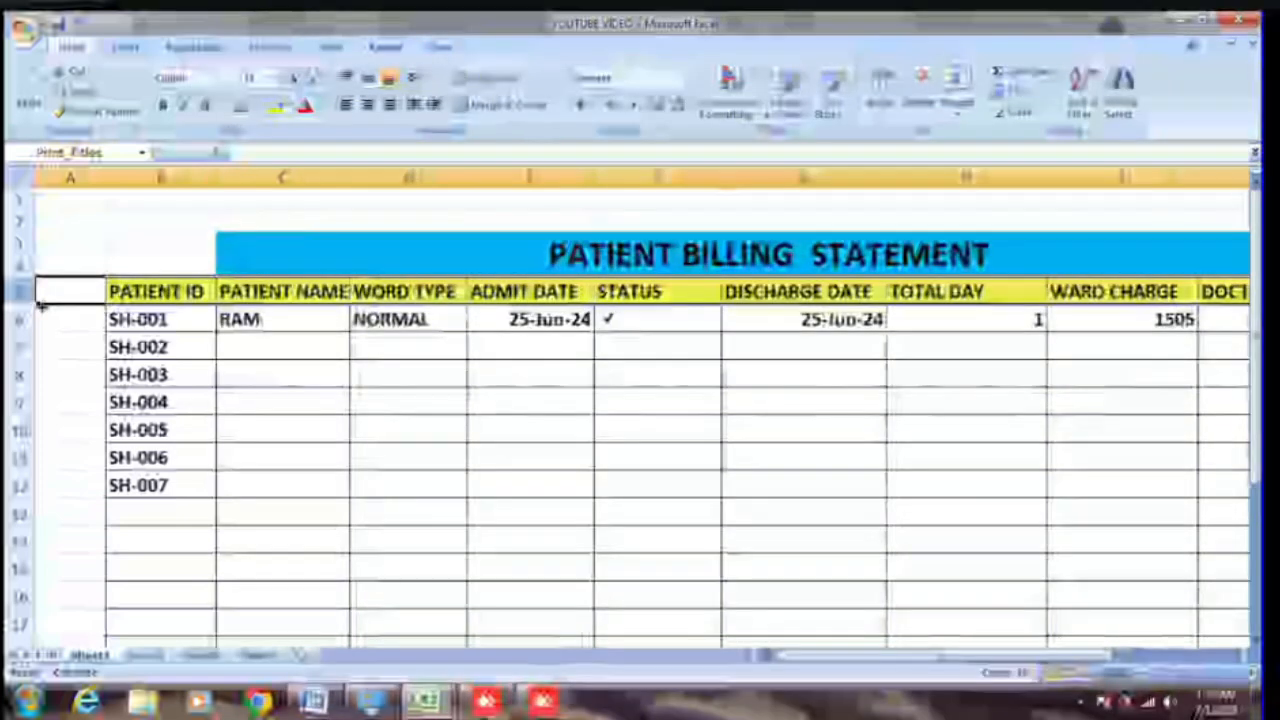
drag(41, 306, 41, 307)
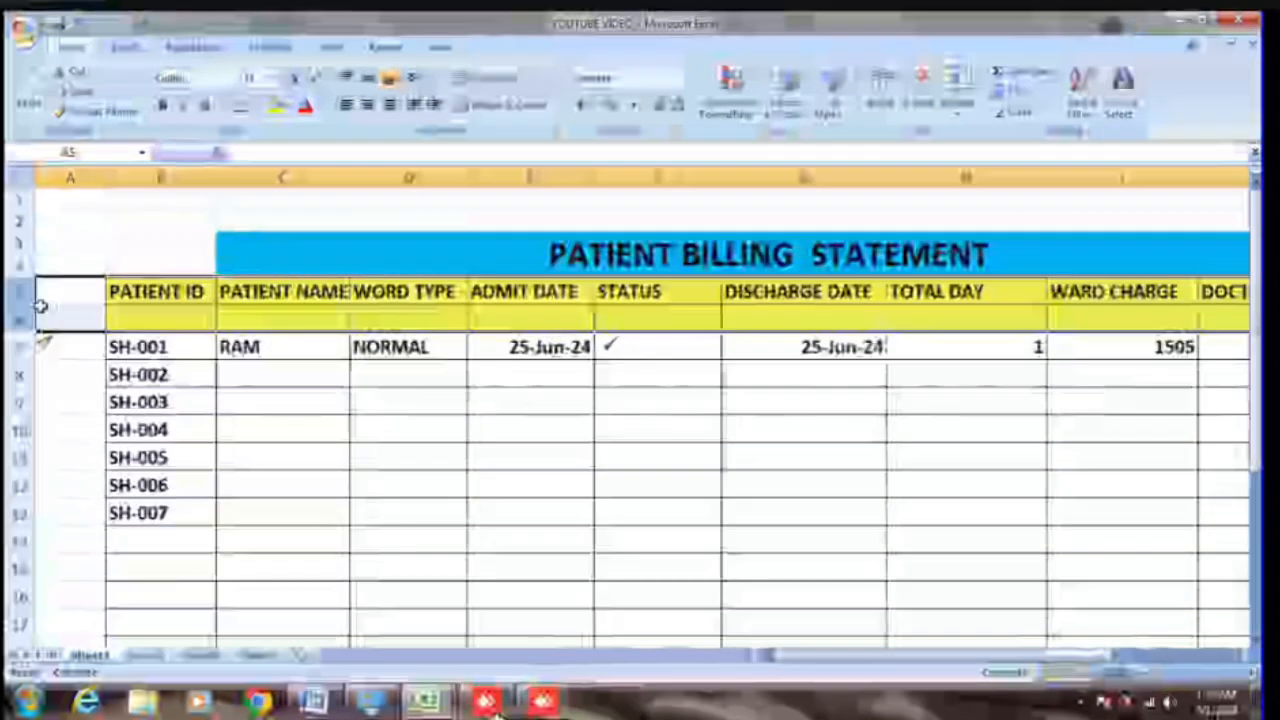
key(ctrl+z)
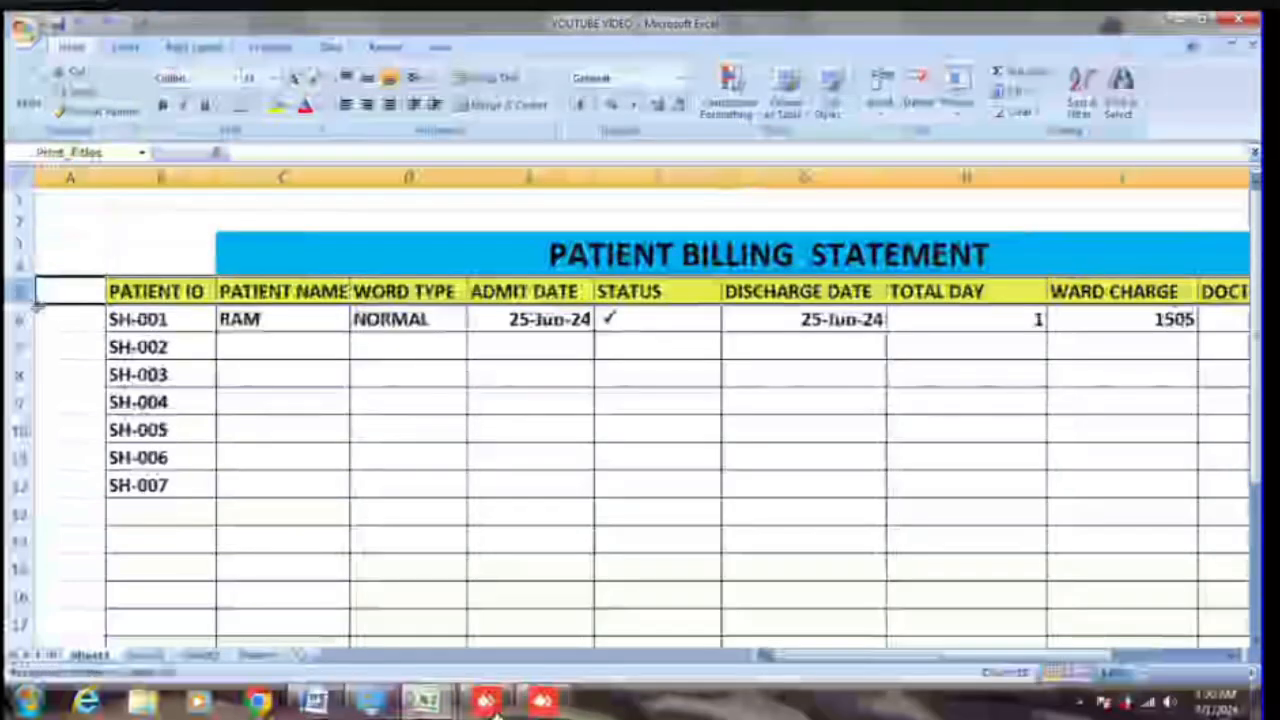
drag(37, 306, 40, 335)
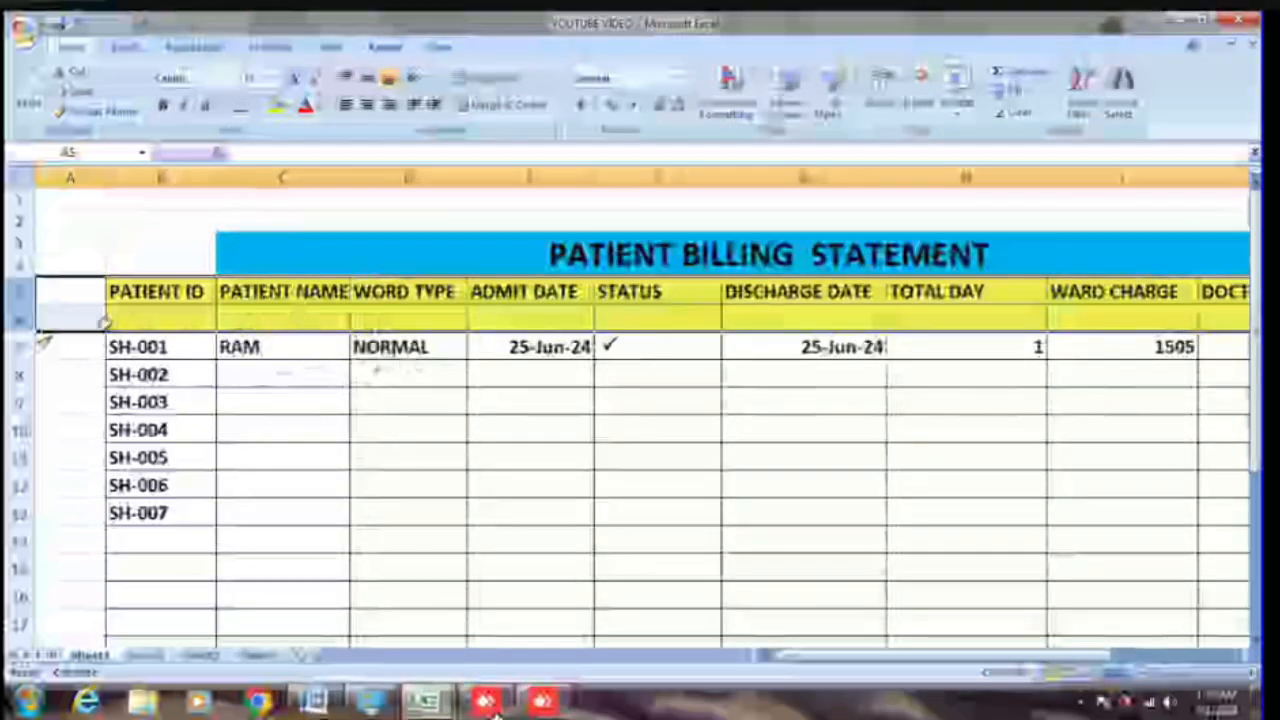
Step: Remove the empty yellow row under the headings, then insert a test blank row
key(ctrl+minus)
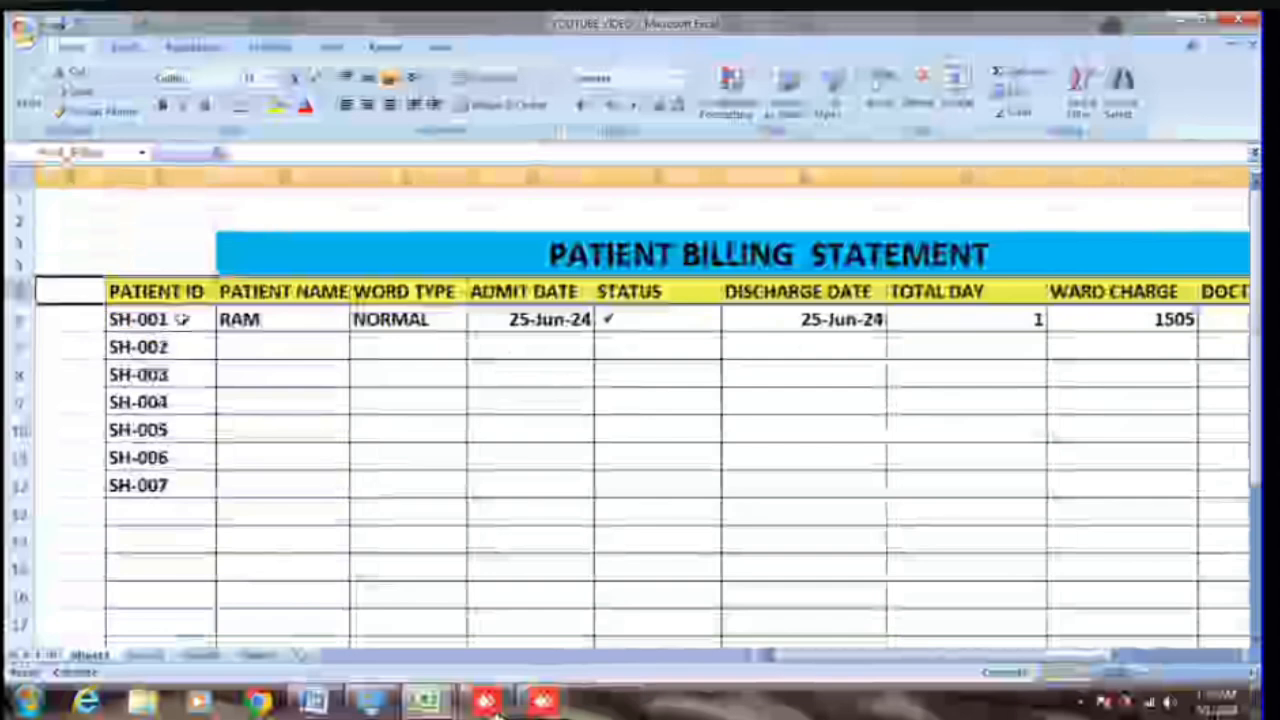
click(270, 374)
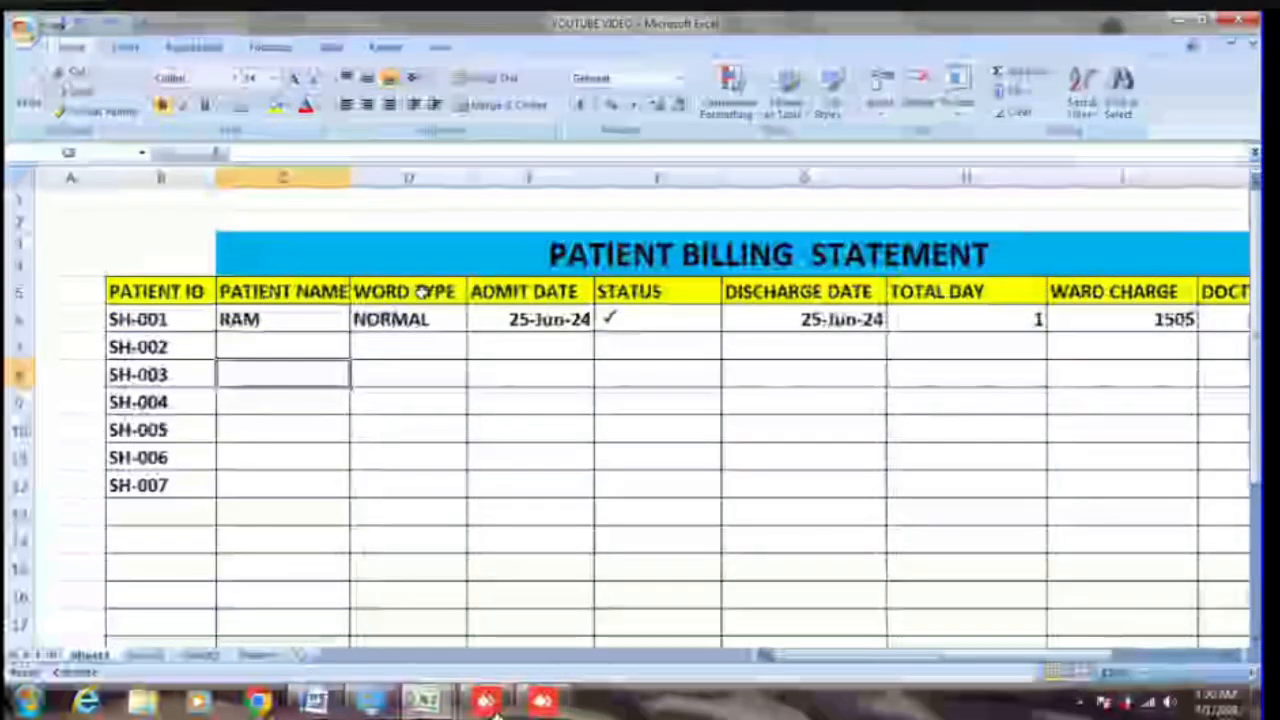
click(20, 292)
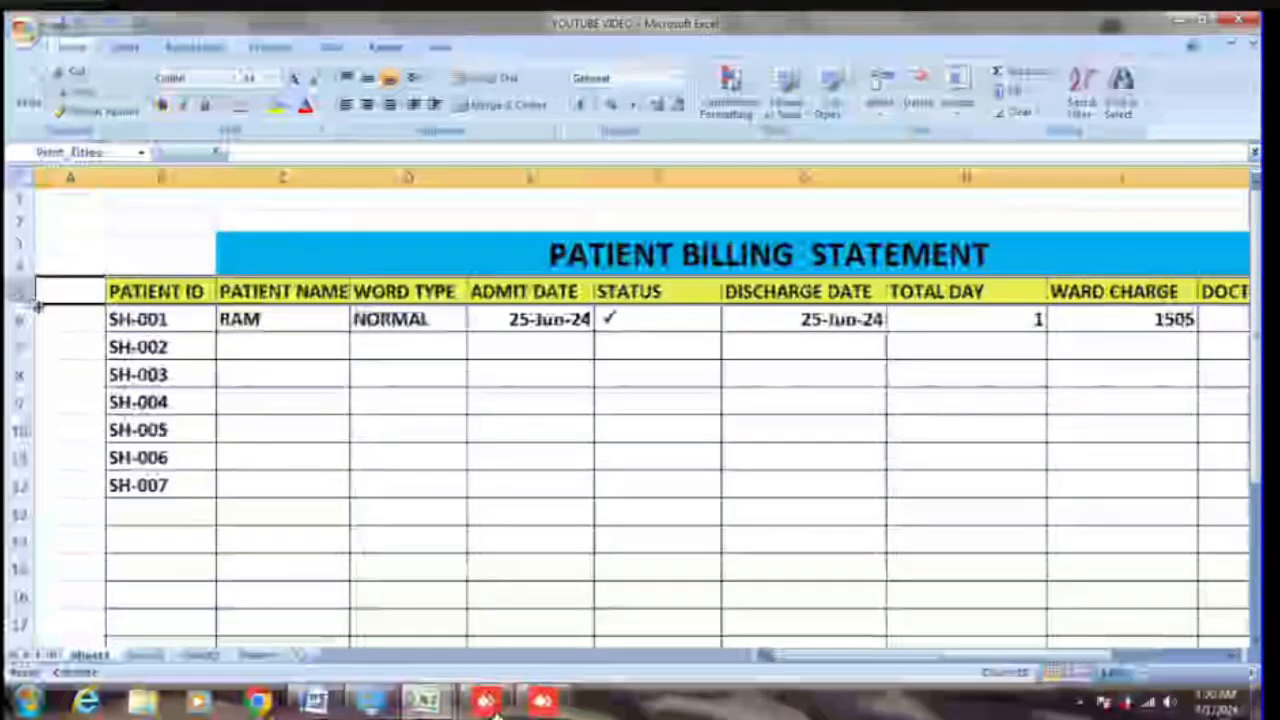
drag(36, 306, 43, 334)
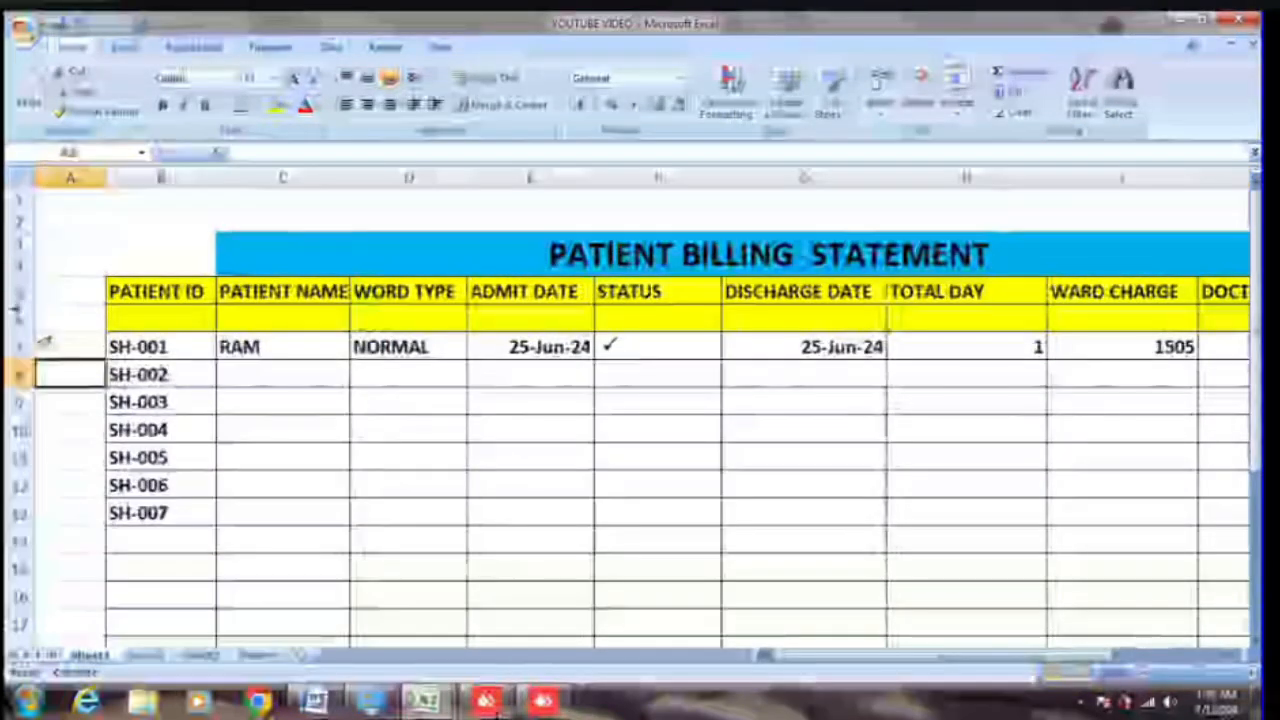
Step: Undo the test blank row and select SH-001's details across its row
click(40, 330)
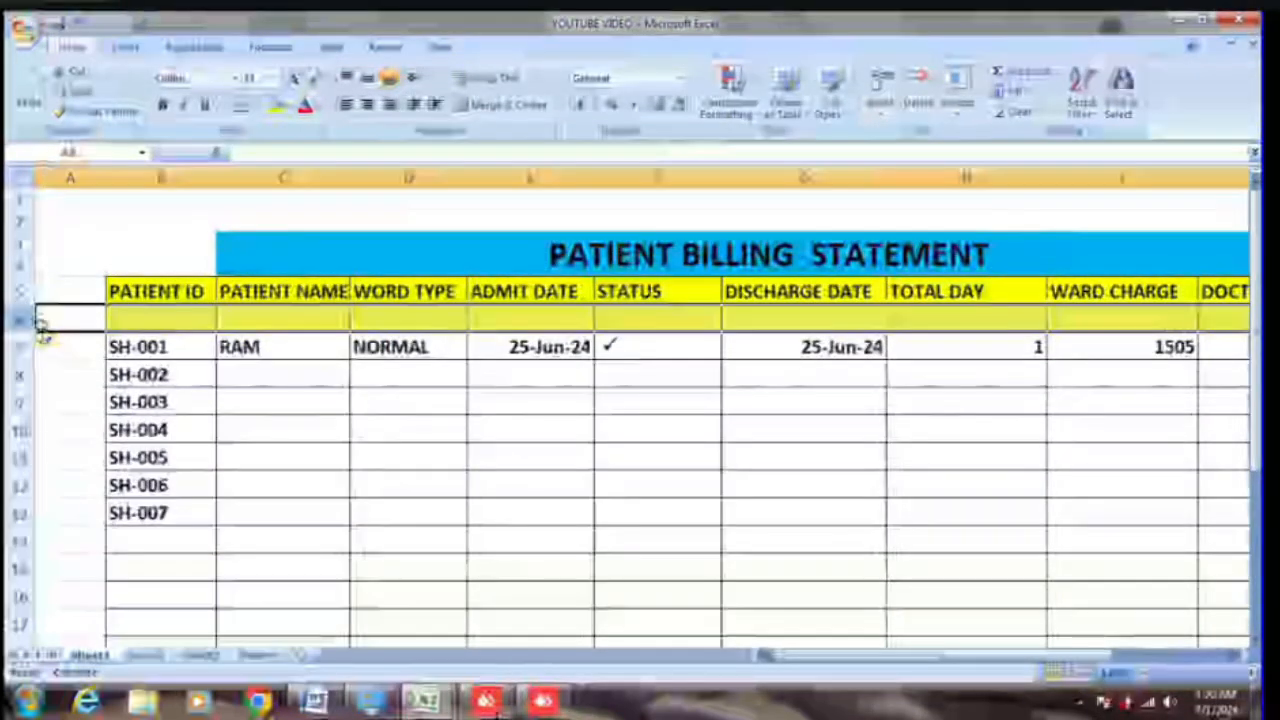
drag(40, 322, 45, 340)
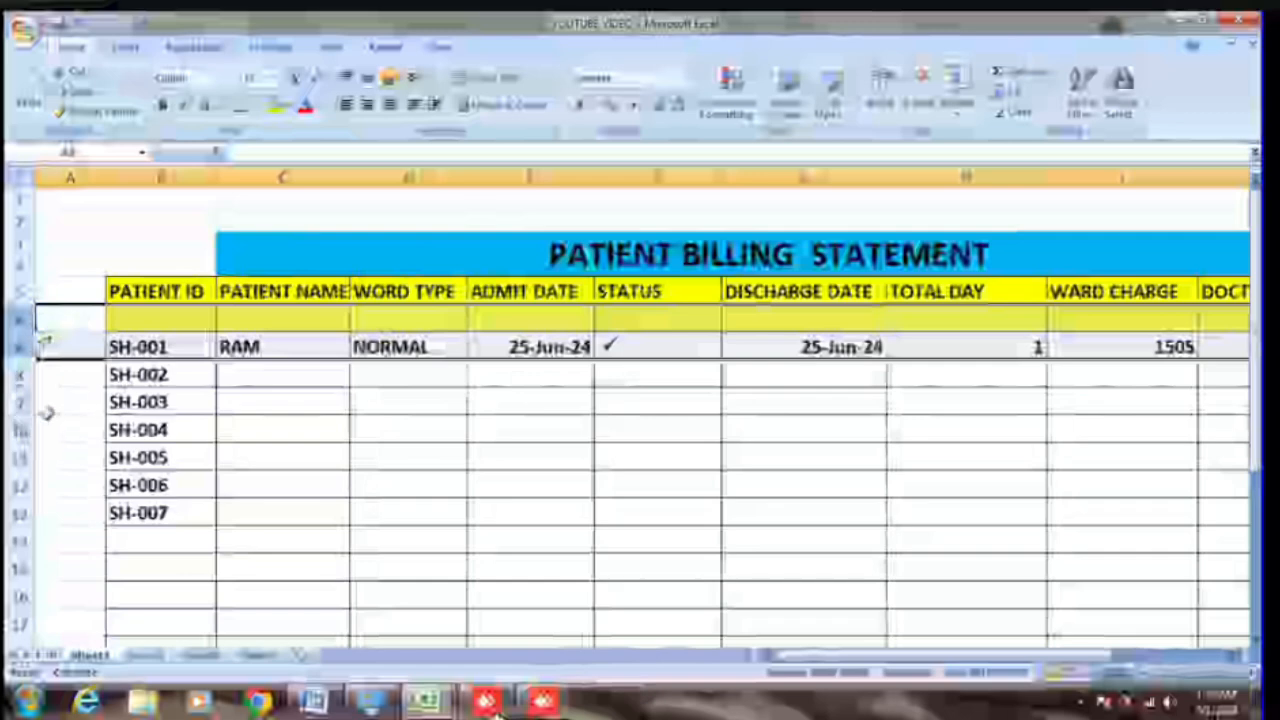
click(60, 326)
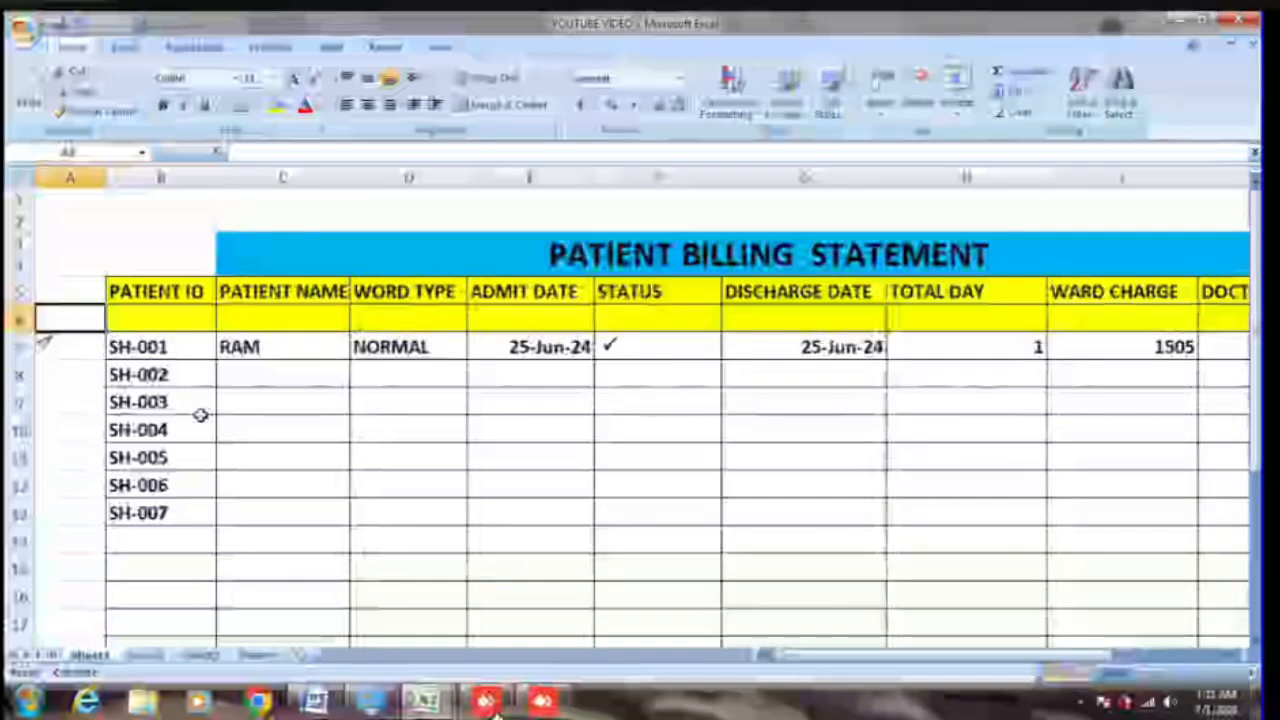
key(ctrl+z)
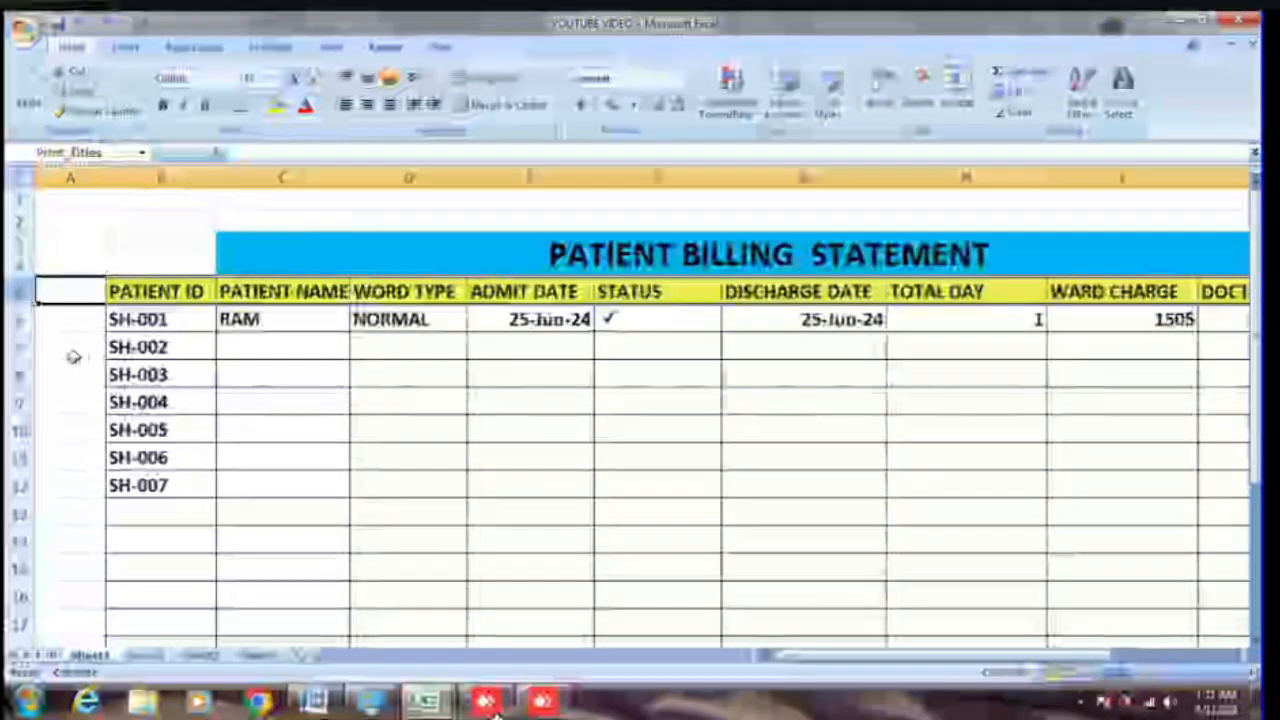
drag(168, 315, 1174, 525)
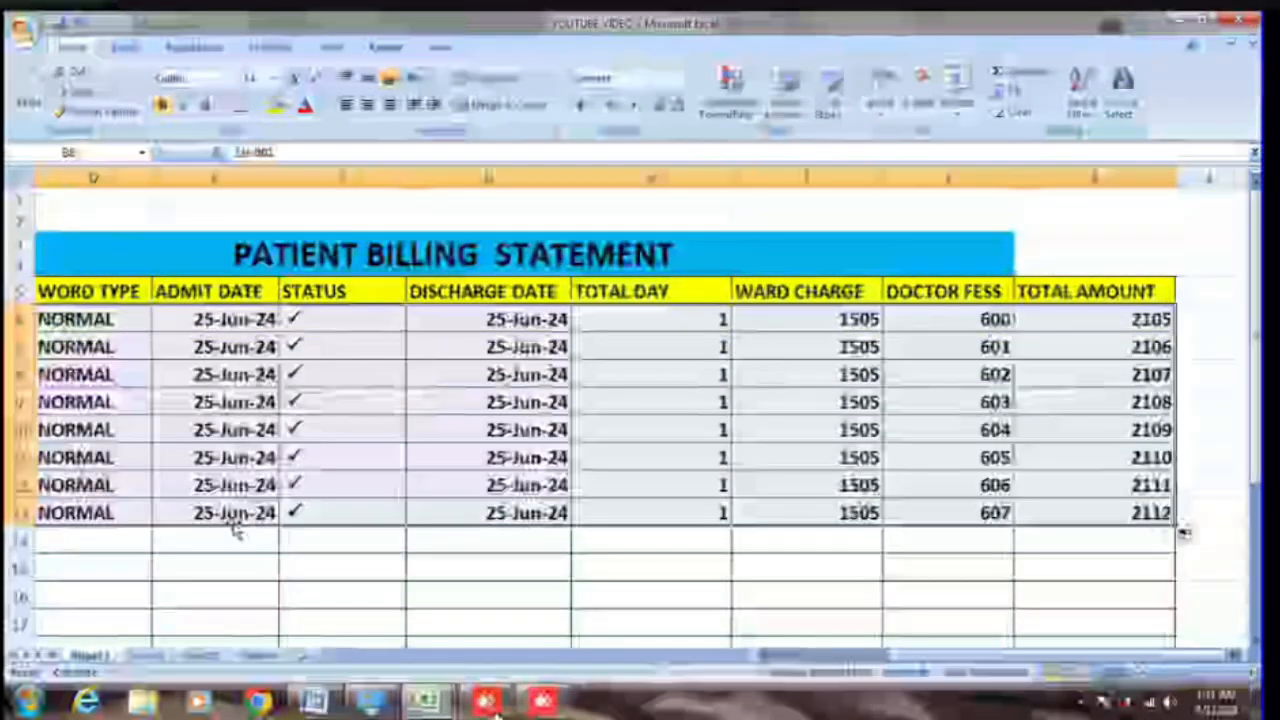
Step: Fill SH-001's details down to SH-008 with Ctrl+D
drag(962, 656, 357, 660)
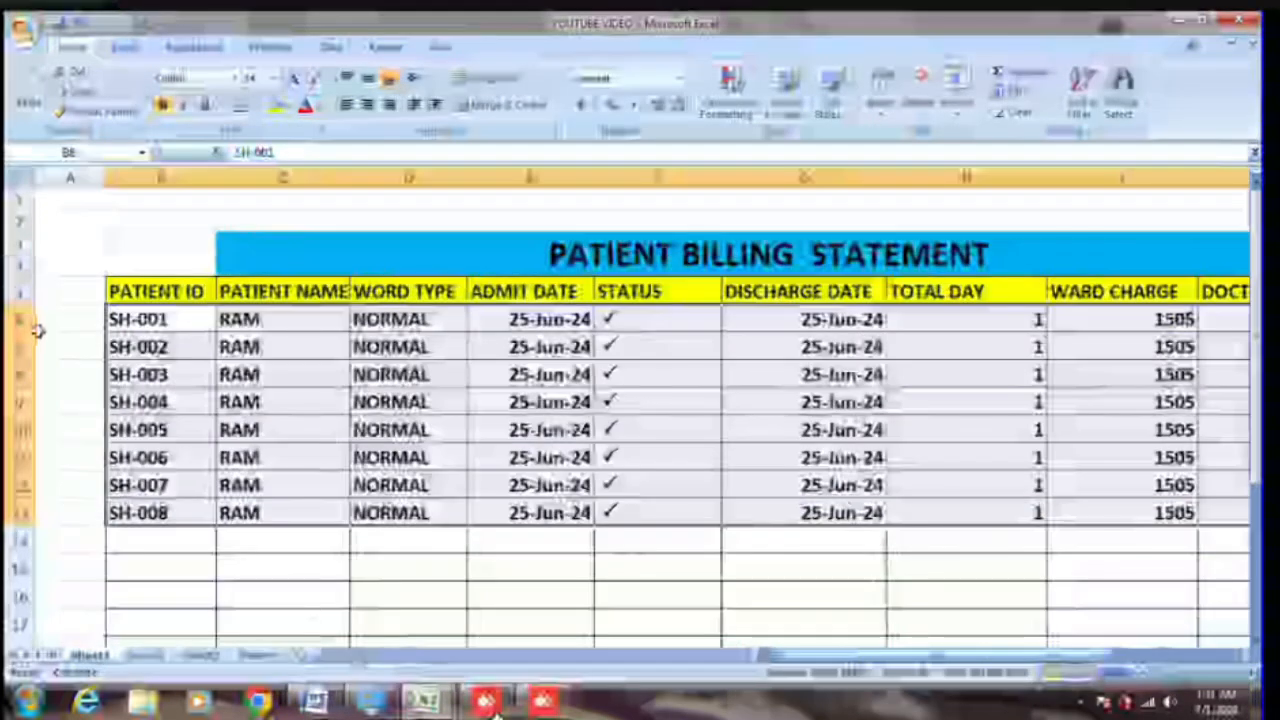
click(44, 338)
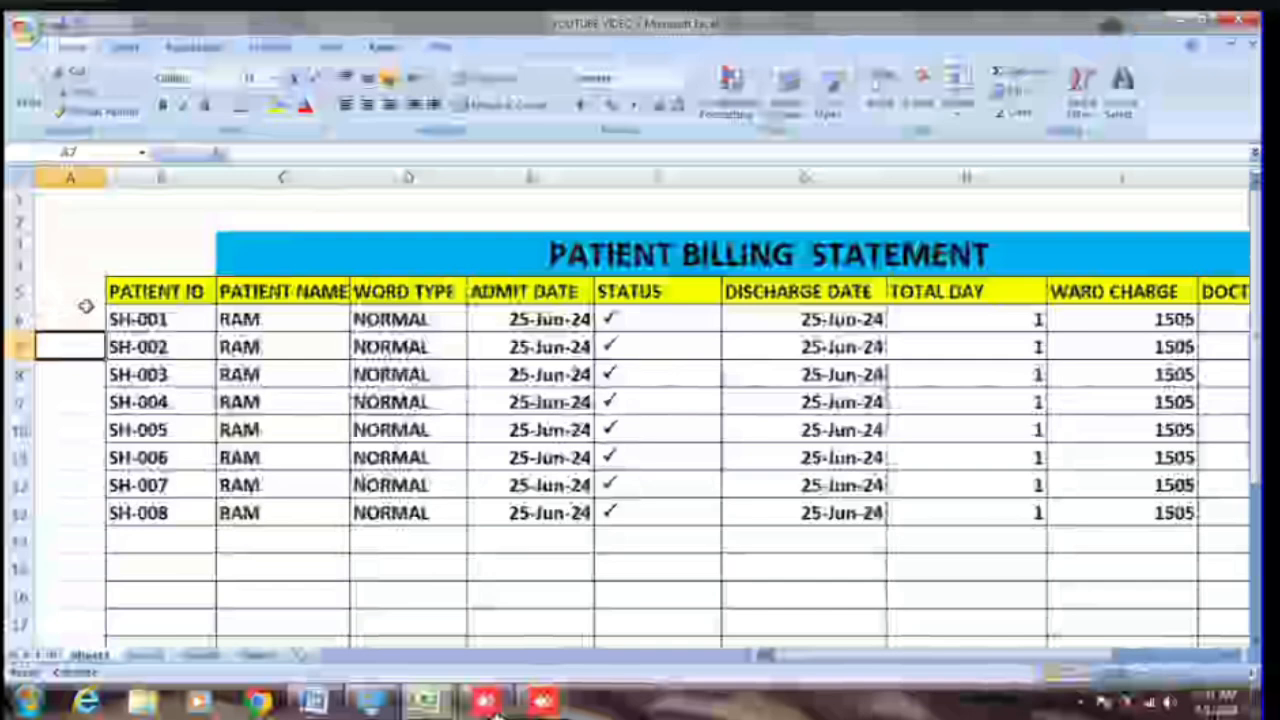
click(63, 291)
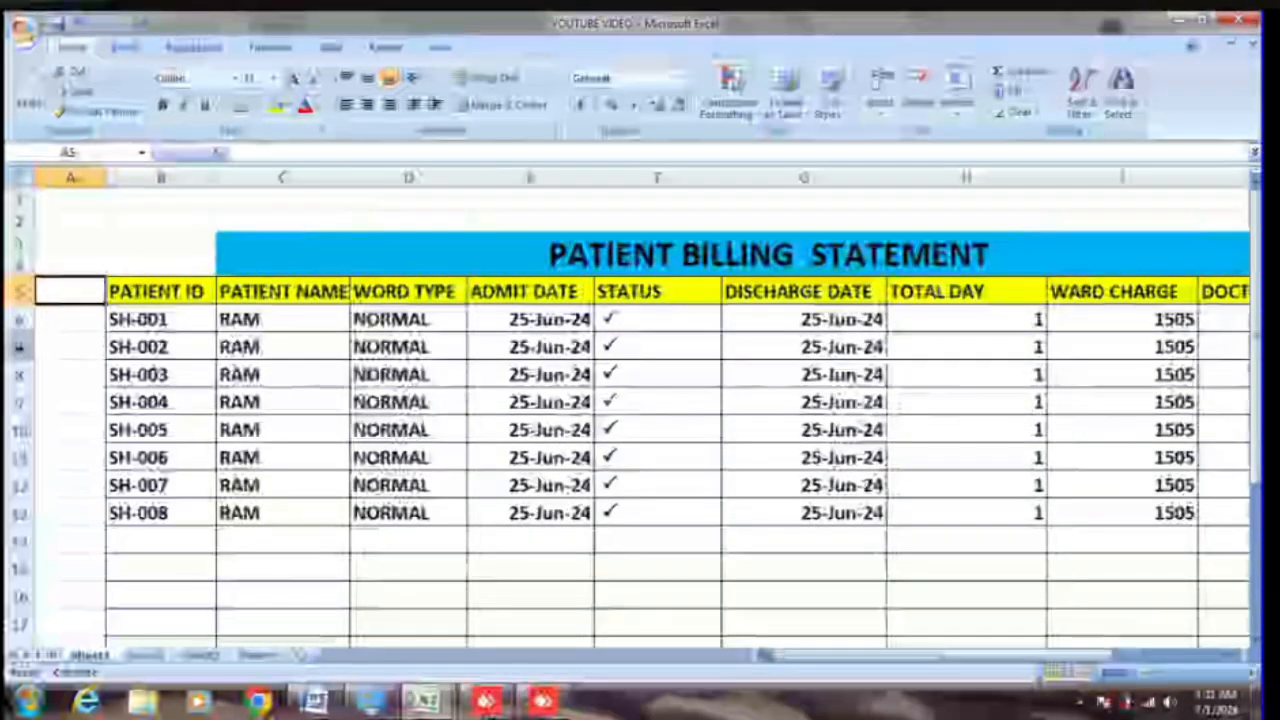
Step: Select the rows from the headings down through SH-004 using the row headers
click(20, 347)
ctrl+click(16, 292)
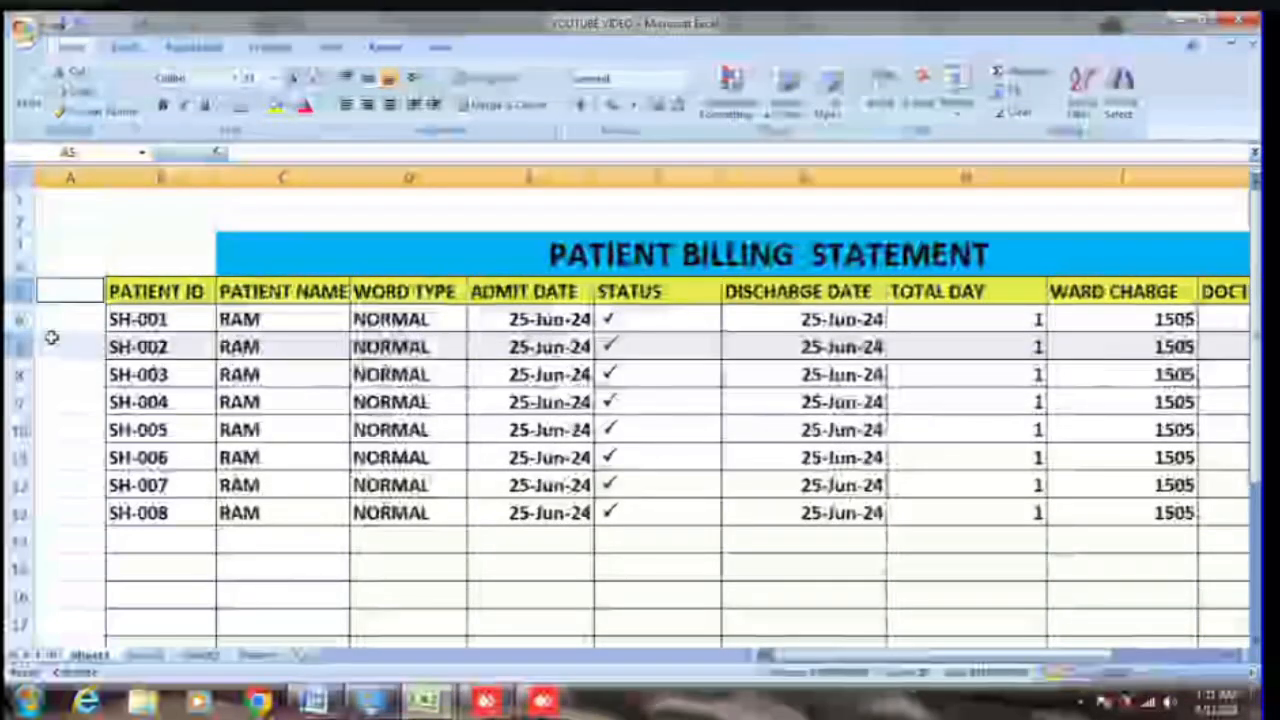
click(44, 428)
click(16, 347)
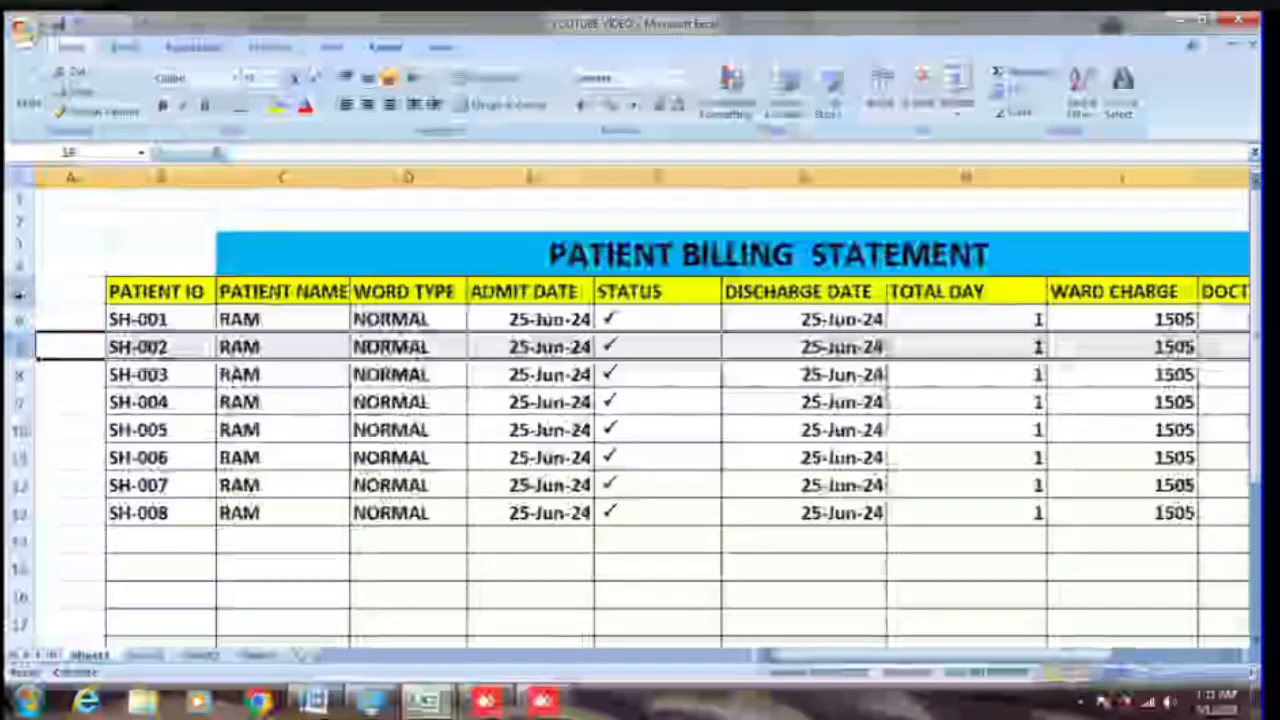
shift+click(18, 292)
shift+click(22, 398)
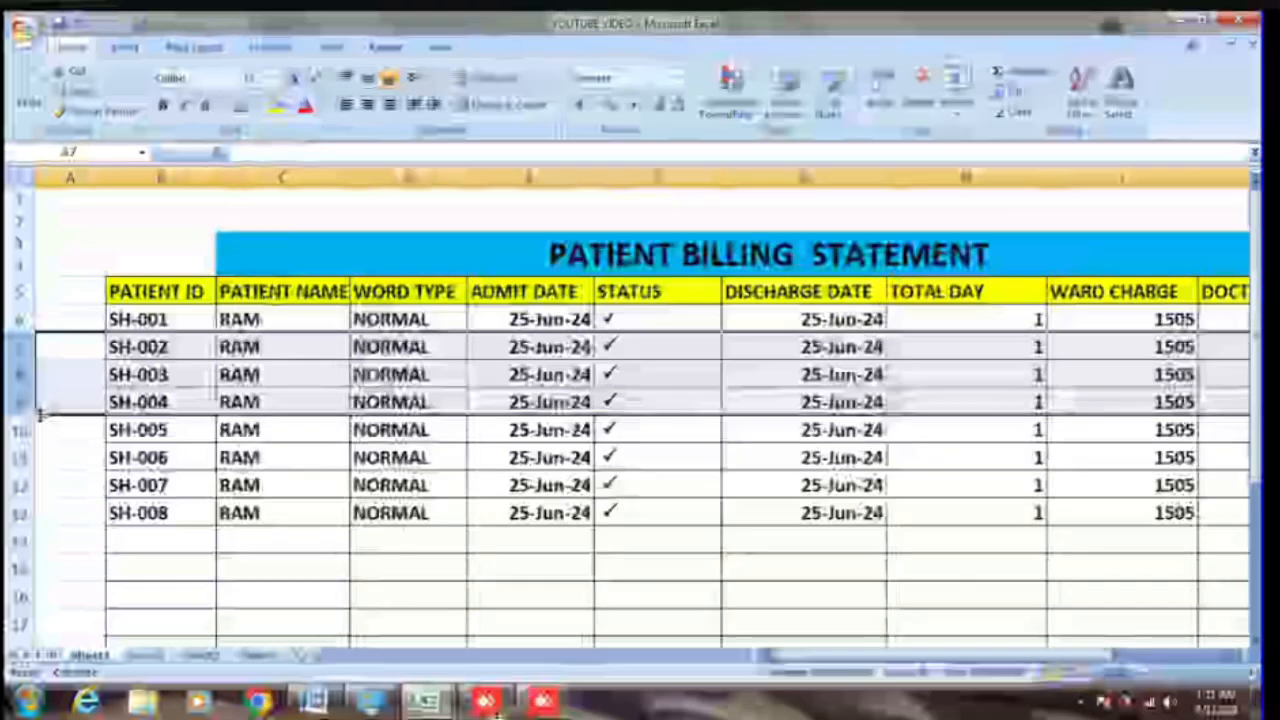
Step: Extend the row selection to SH-007 and insert three blank rows before SH-008
key(shift+Down)
key(shift+Down)
key(shift+Down)
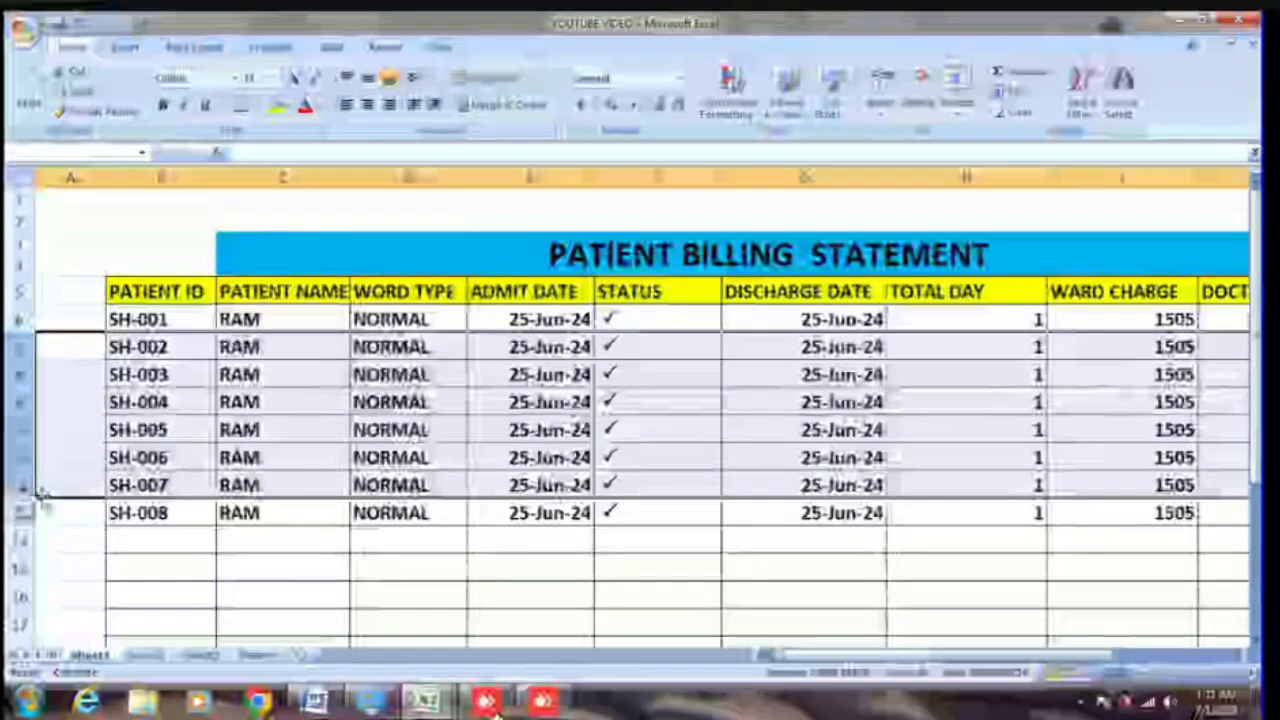
drag(37, 497, 34, 579)
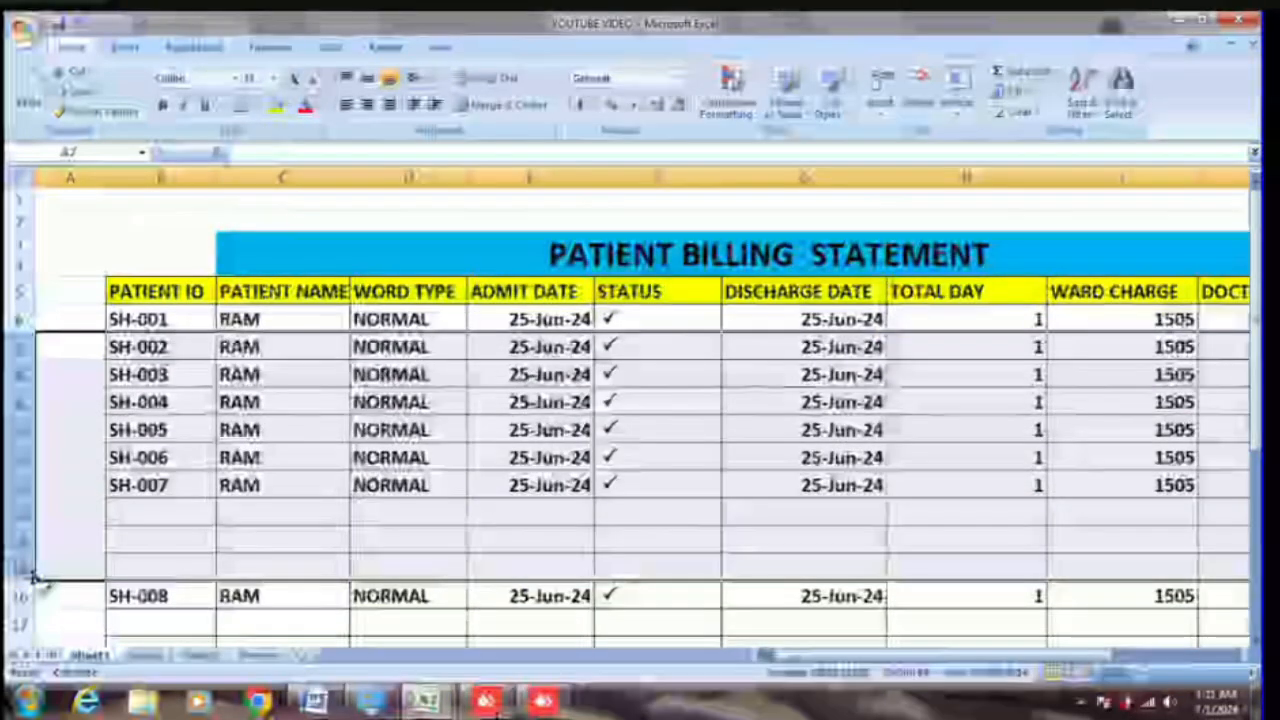
click(68, 292)
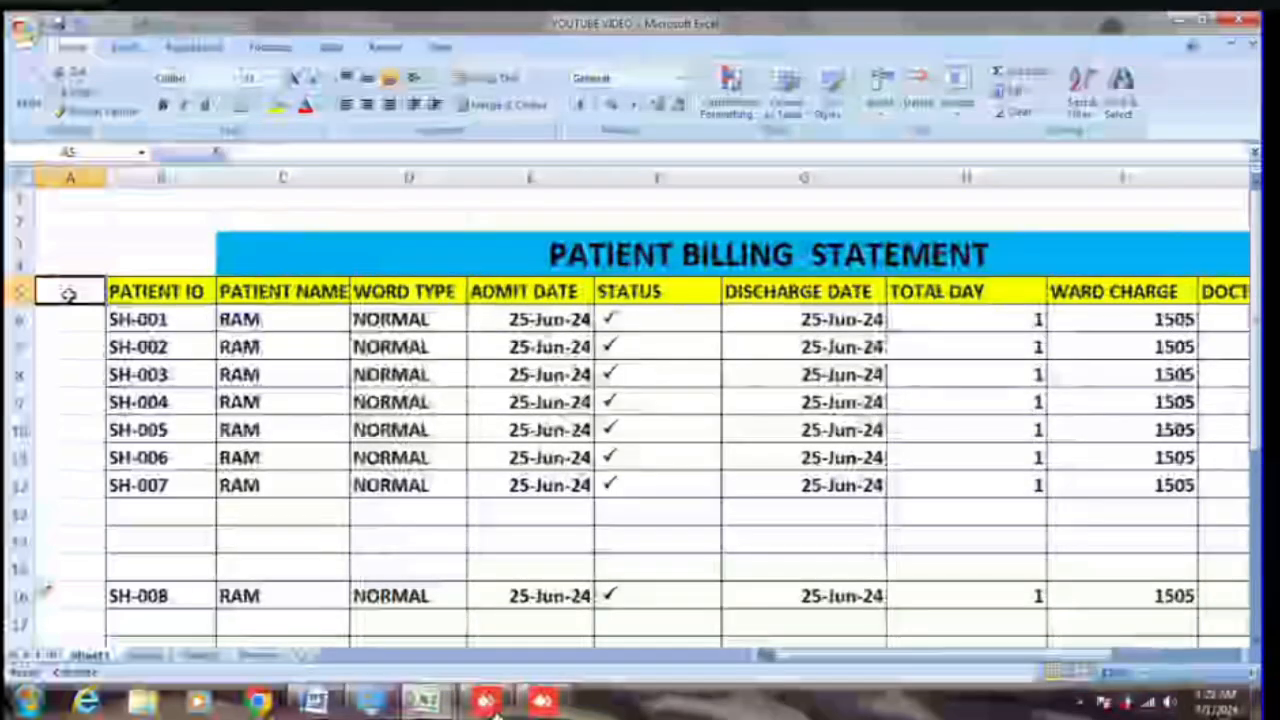
click(20, 290)
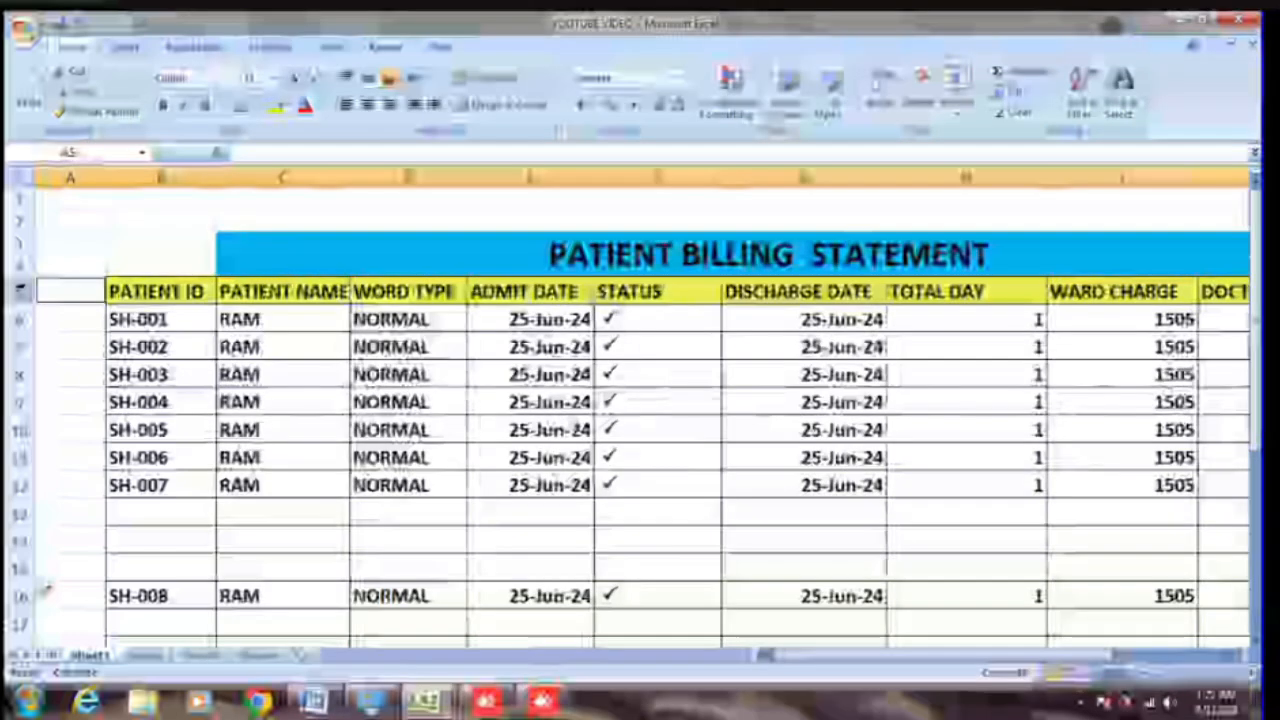
Step: Select the SH-002 row and insert a blank row above it with Ctrl+Shift++
click(60, 450)
click(20, 292)
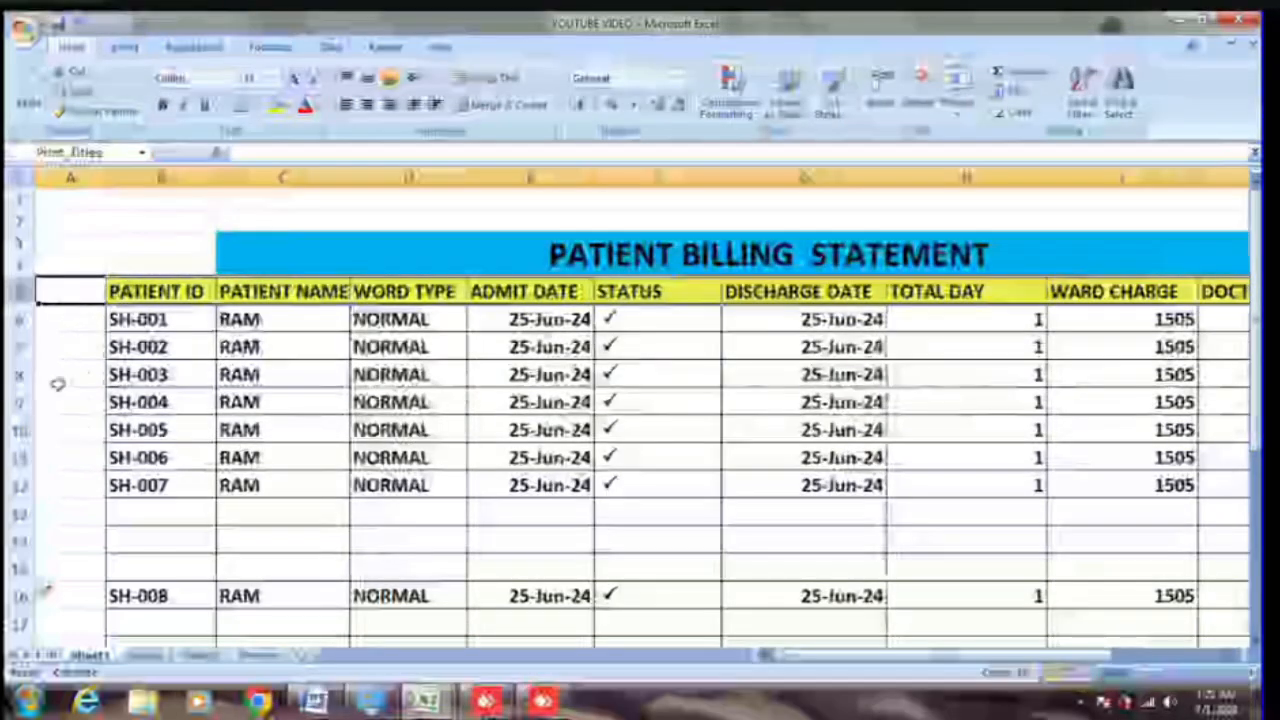
drag(21, 347, 20, 352)
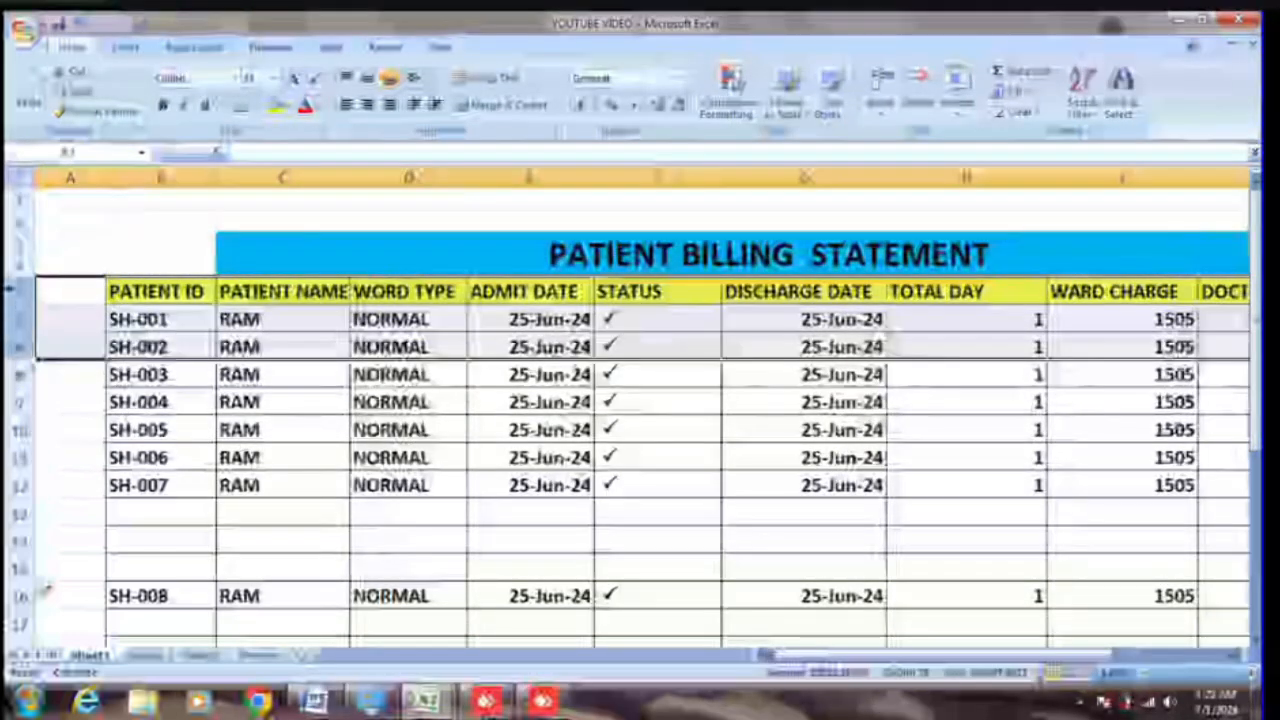
click(10, 290)
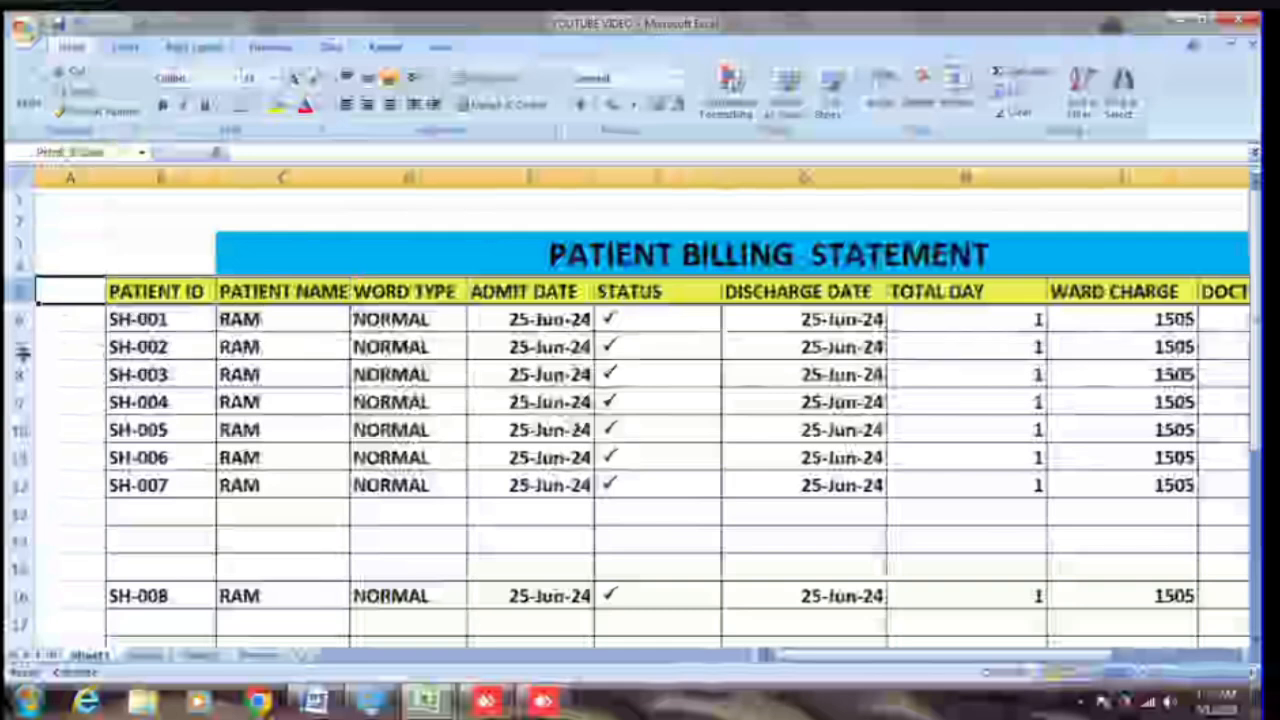
ctrl+click(19, 350)
click(22, 347)
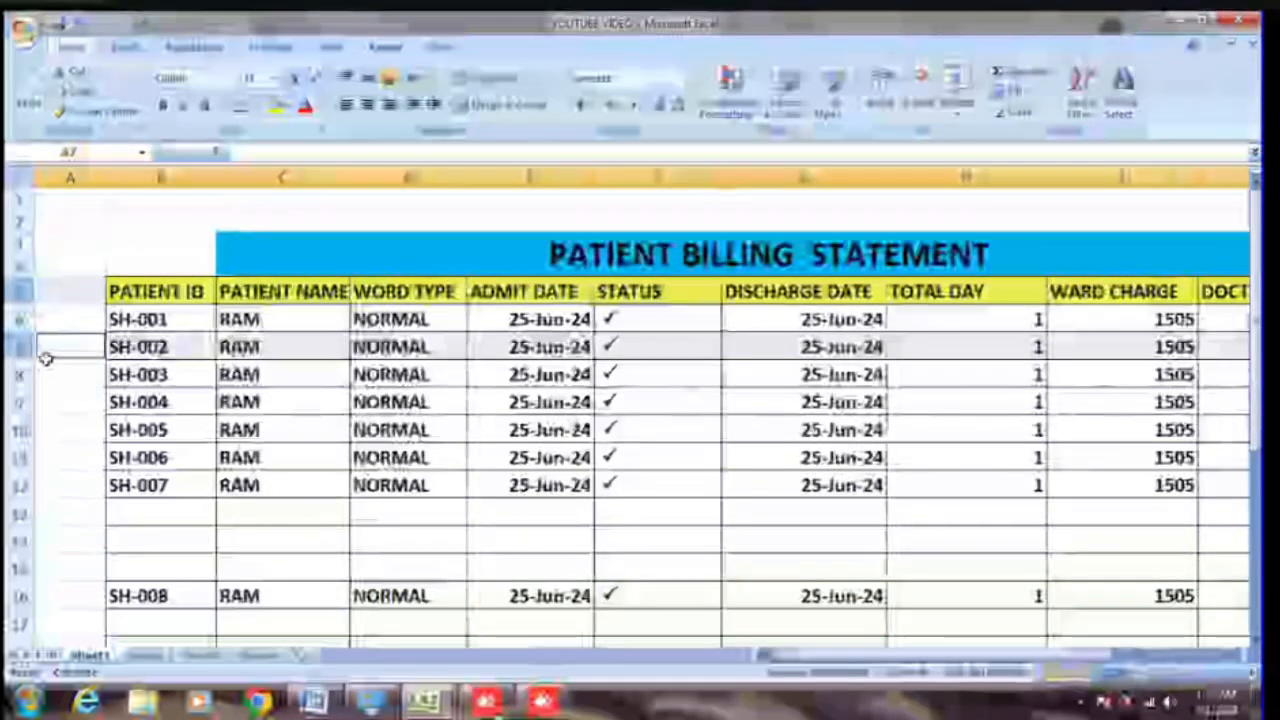
key(ctrl+shift+plus)
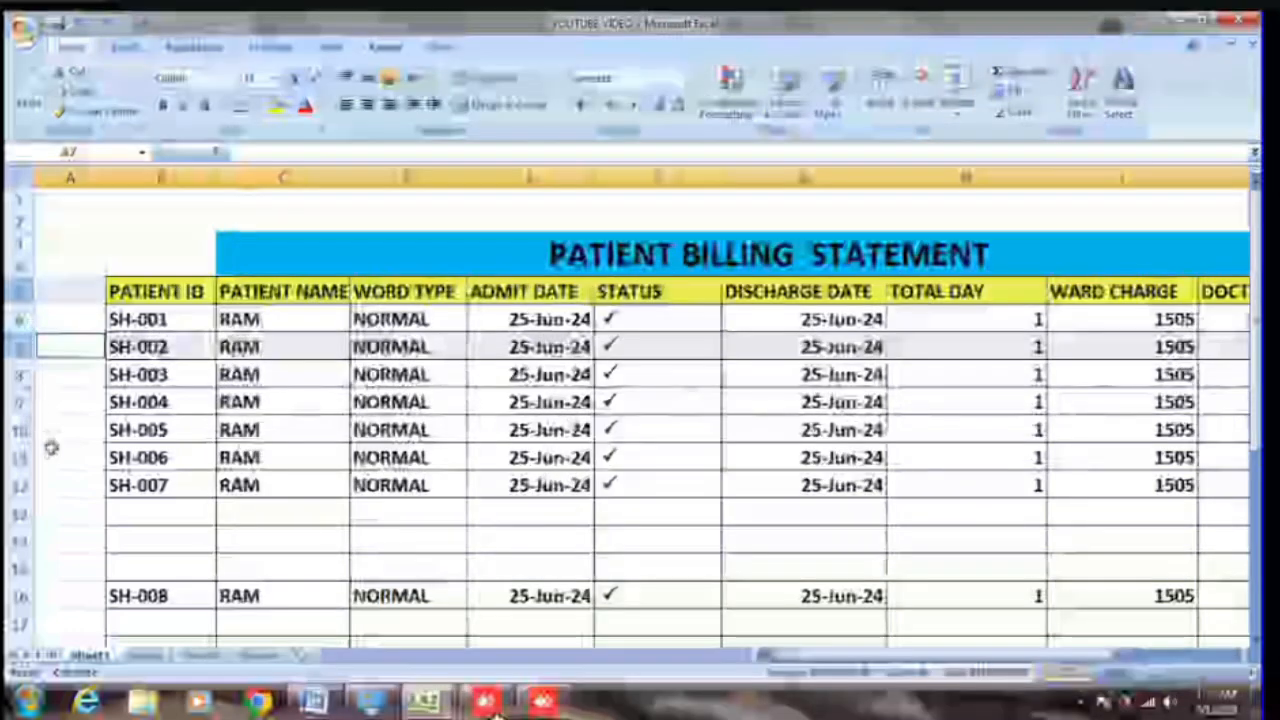
Step: Multi-select the SH-003 and SH-005 rows and insert blank rows above each
click(22, 290)
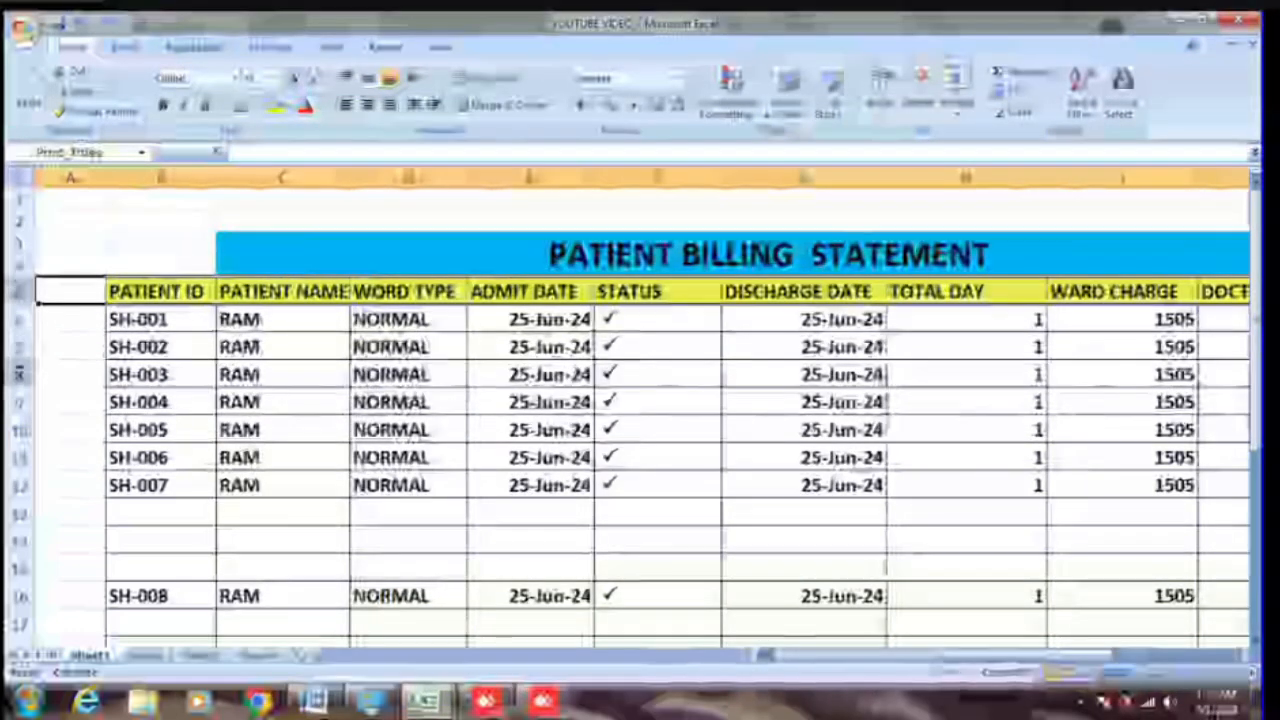
click(20, 374)
ctrl+click(20, 429)
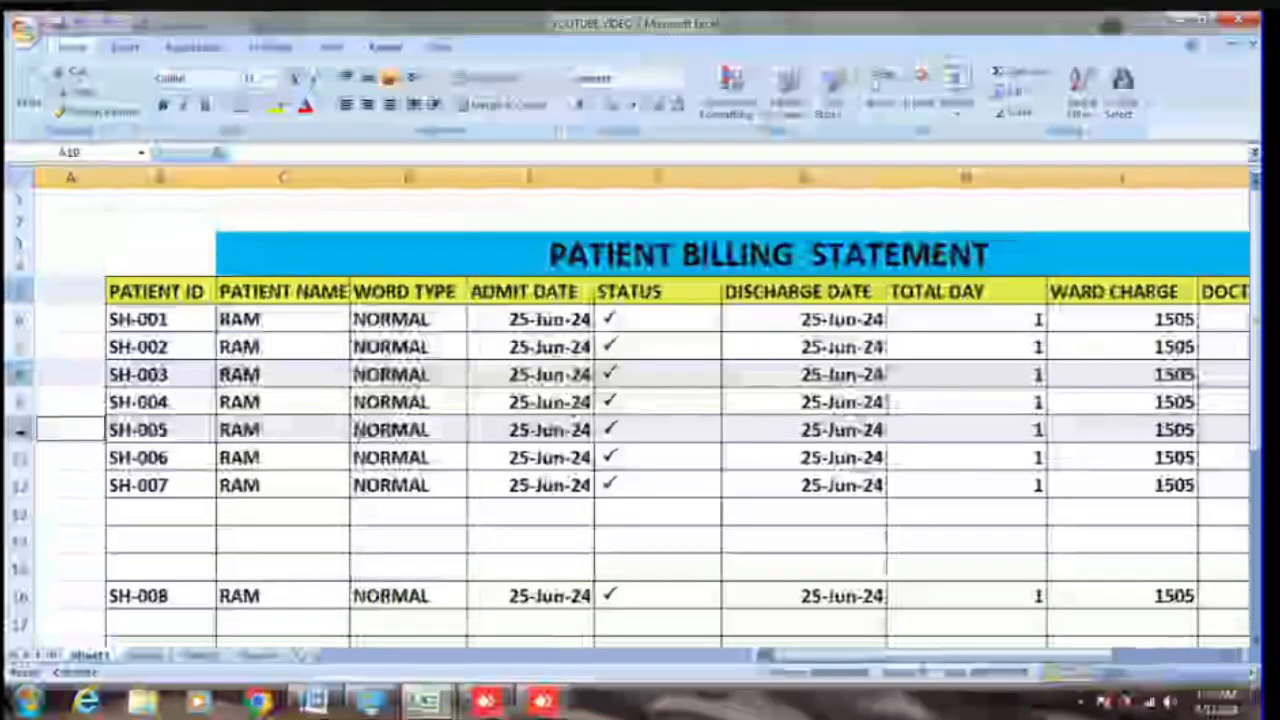
key(ctrl+shift+plus)
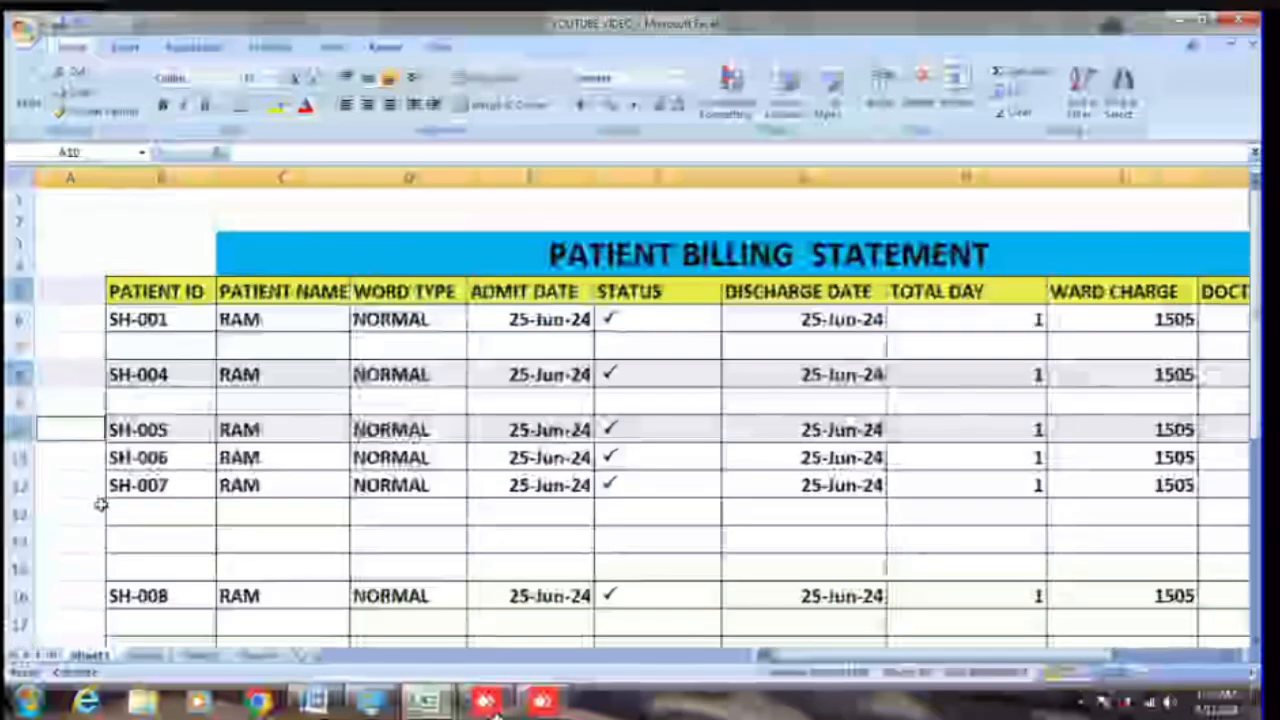
click(65, 345)
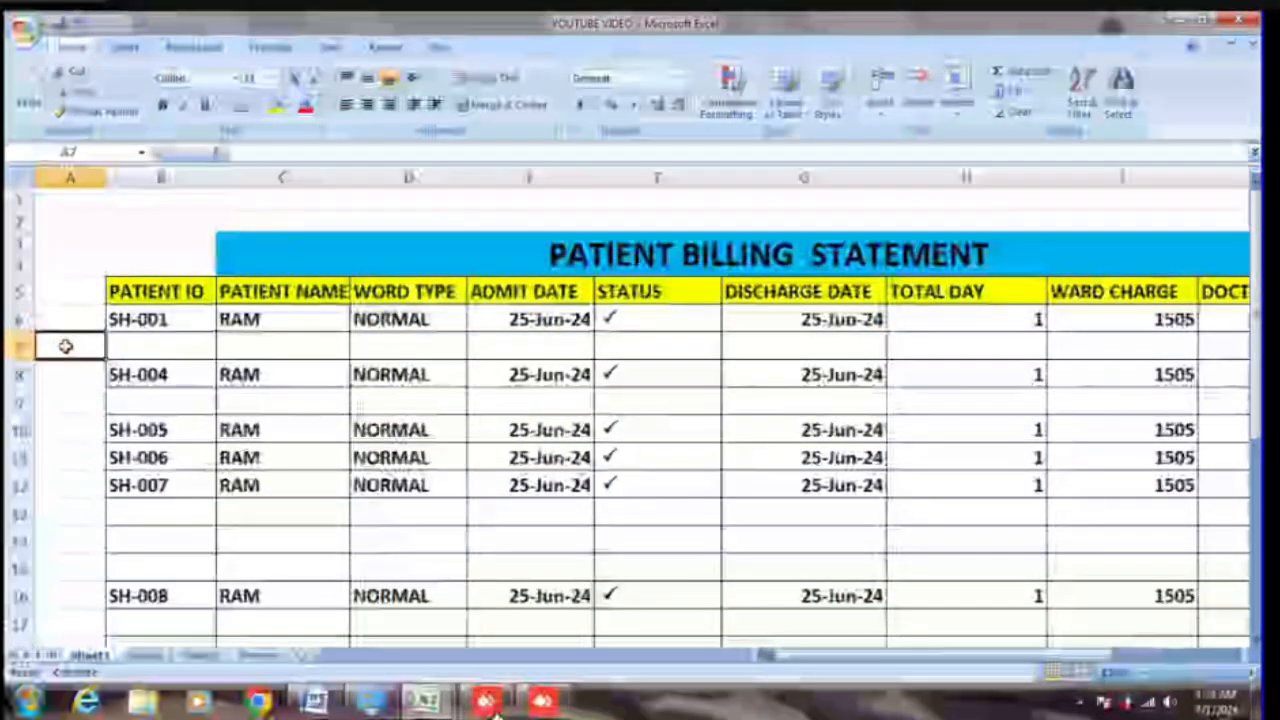
click(14, 345)
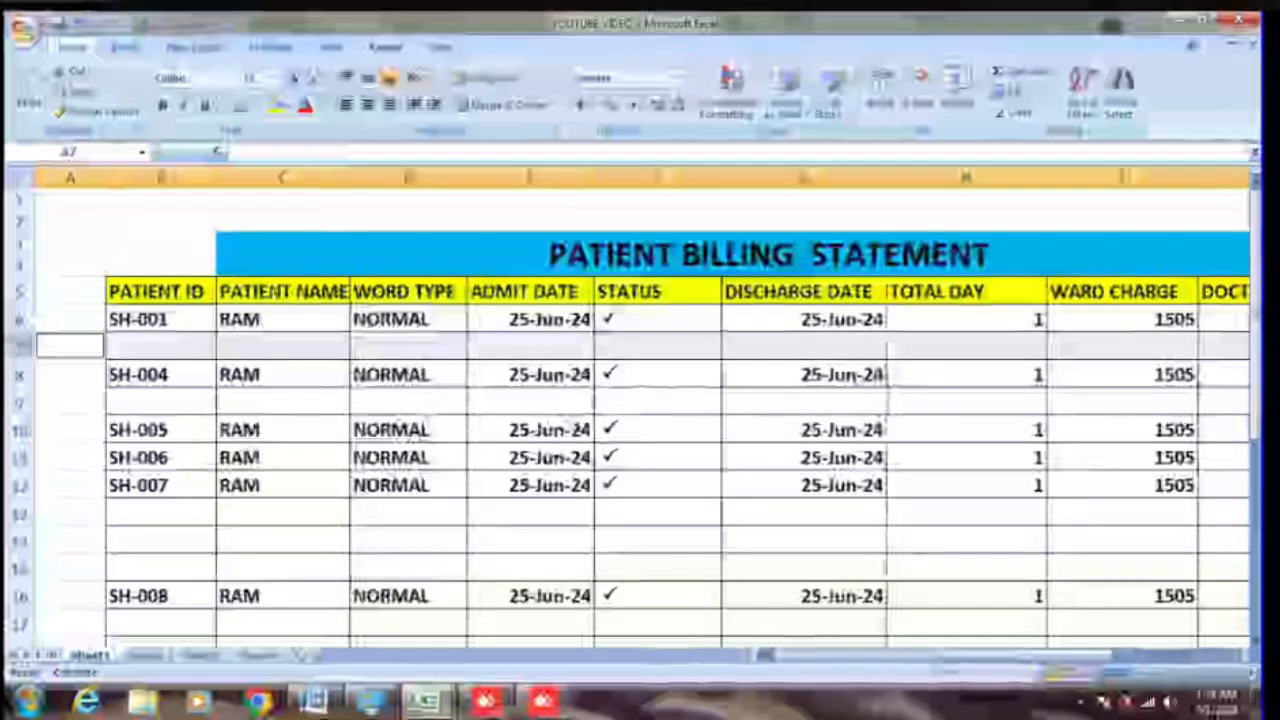
ctrl+click(20, 401)
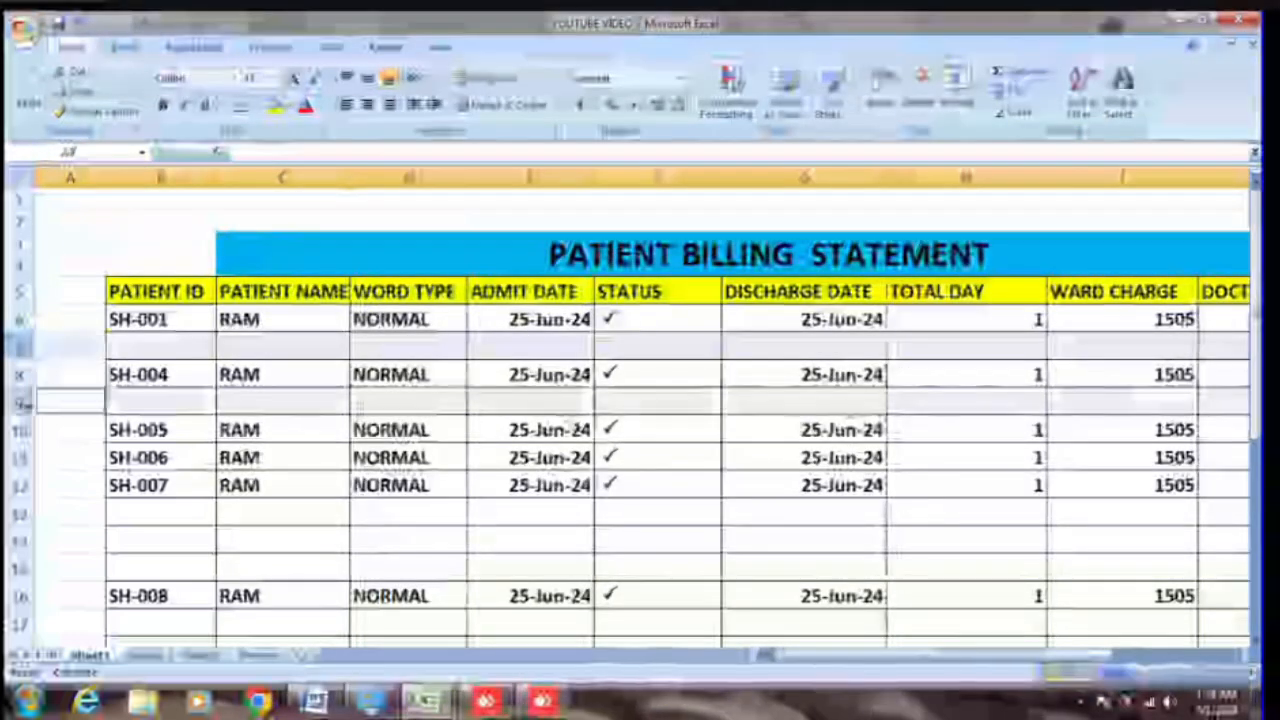
key(ctrl+minus)
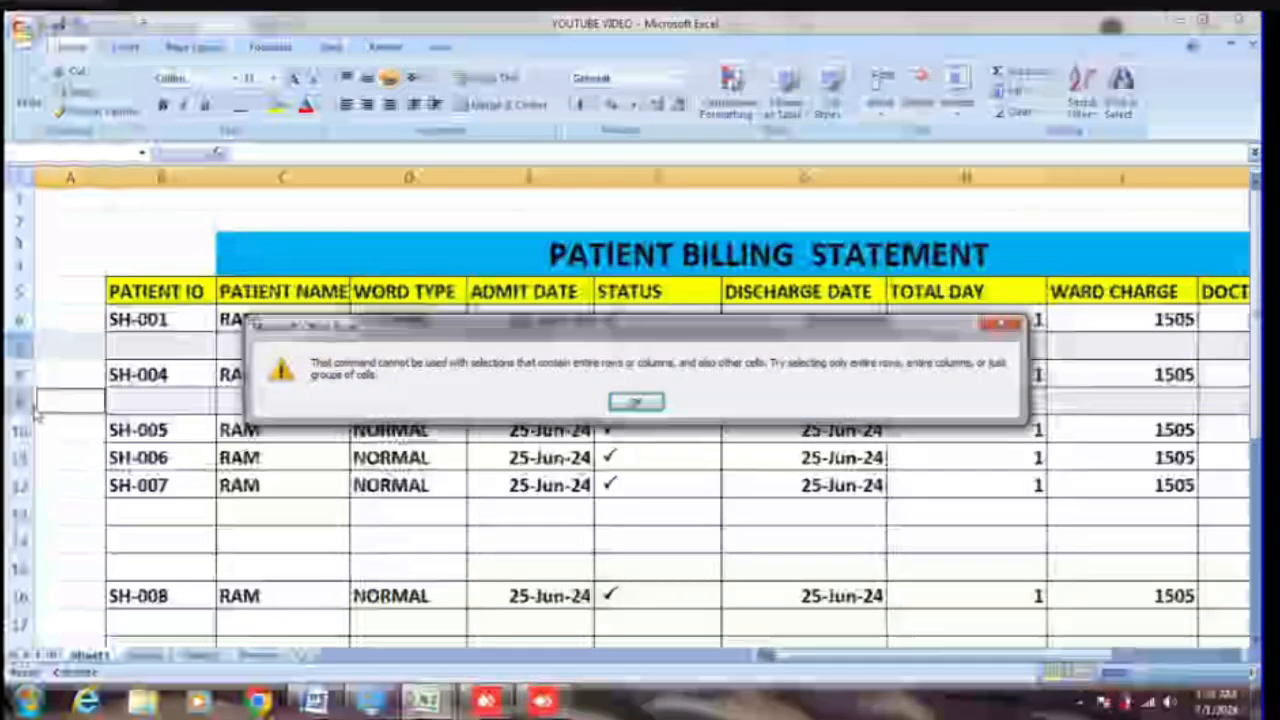
key(Return)
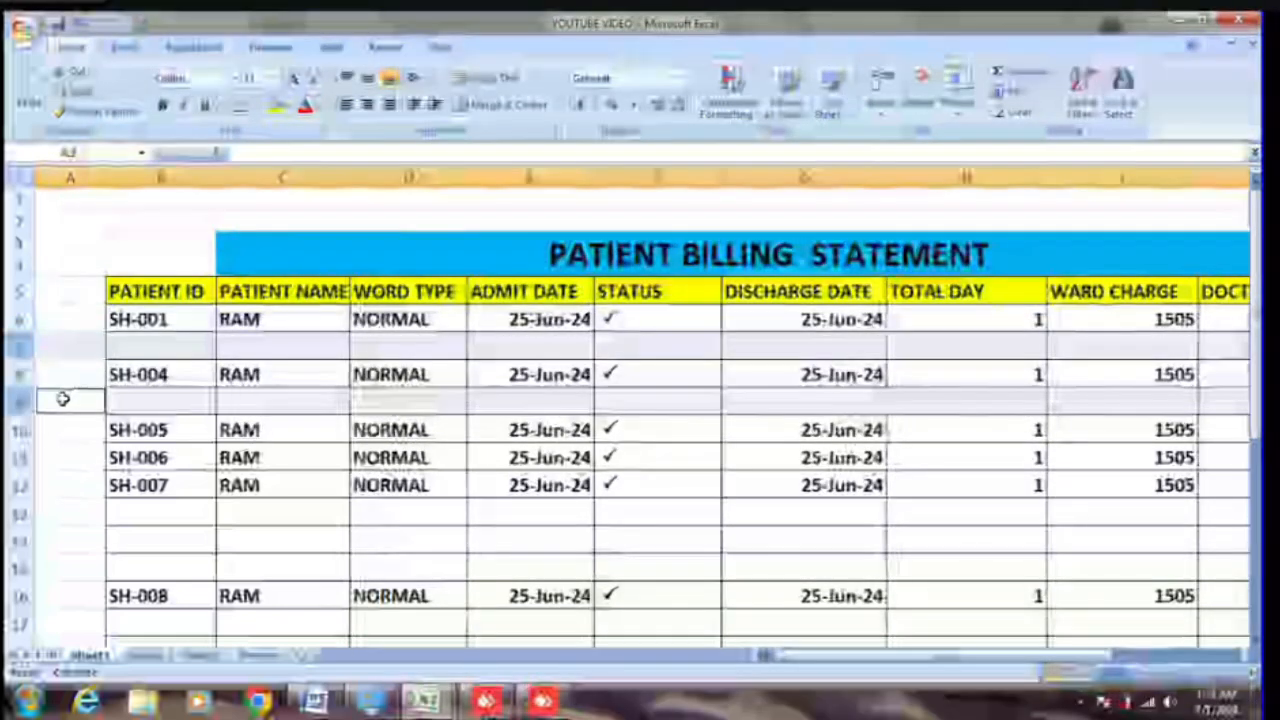
right_click(64, 404)
right_click(24, 403)
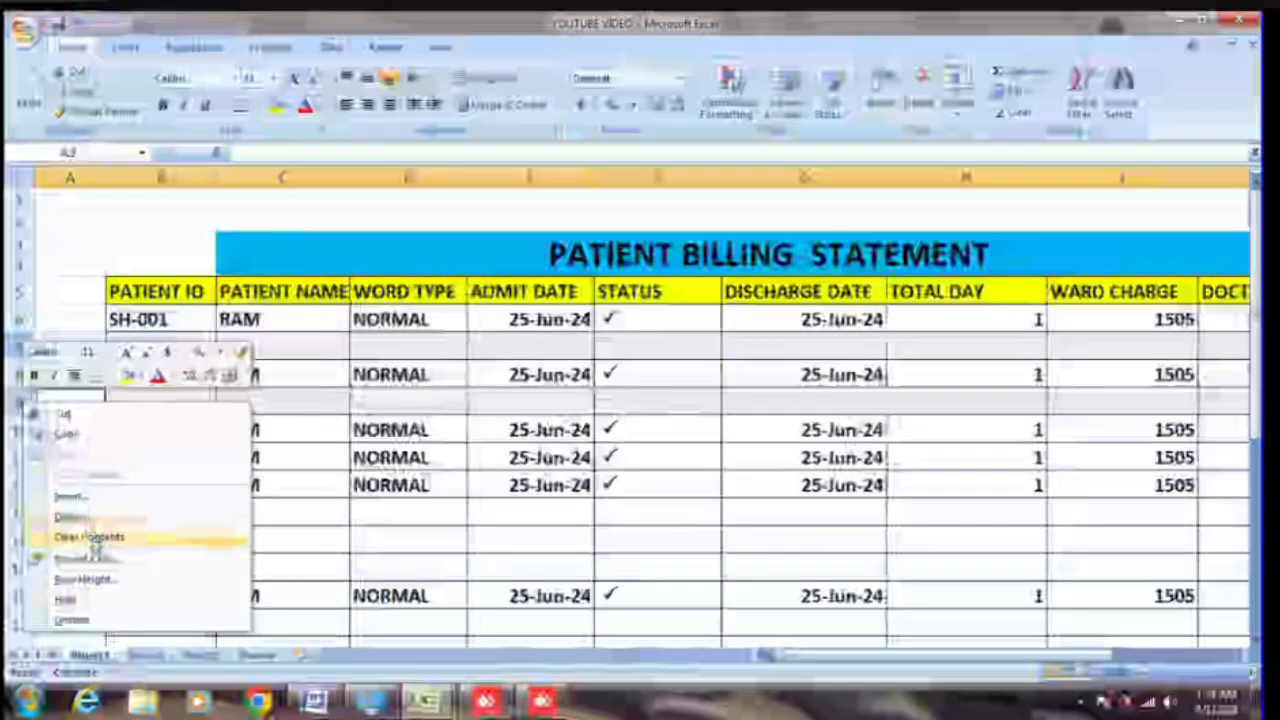
click(70, 516)
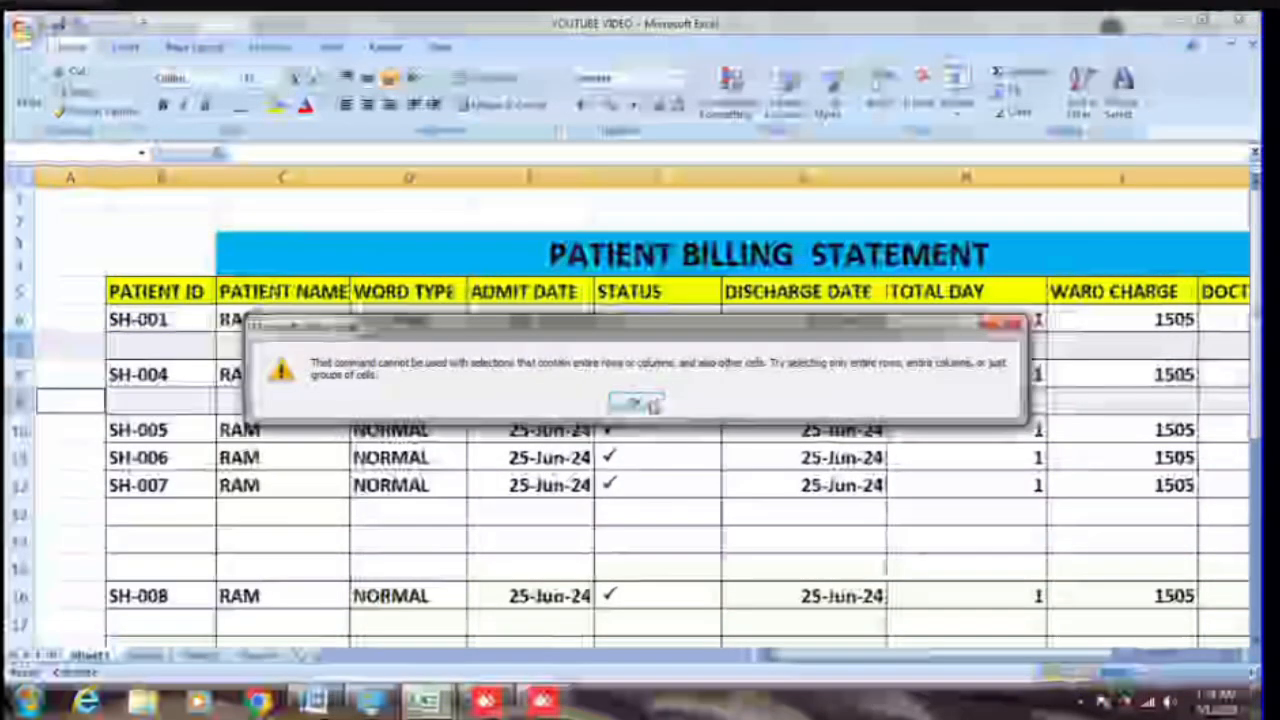
click(640, 402)
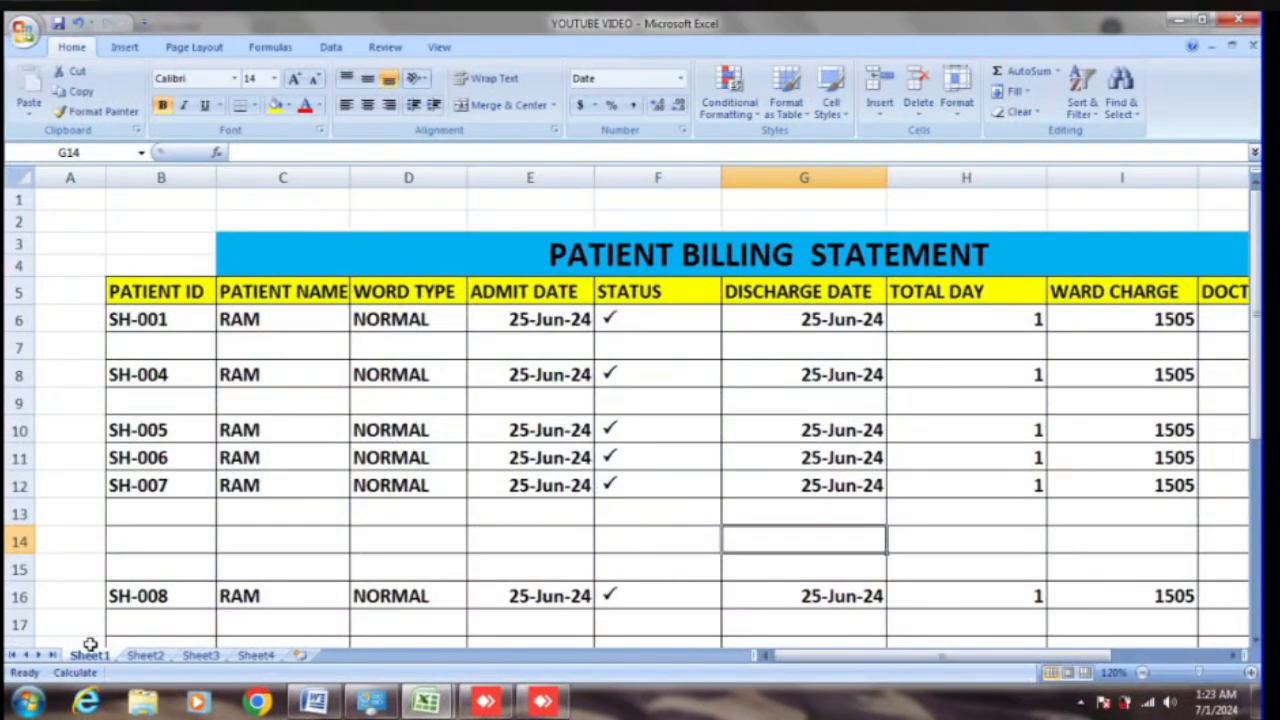
Step: Rename the Sheet1 tab to 'patient billing'
click(82, 563)
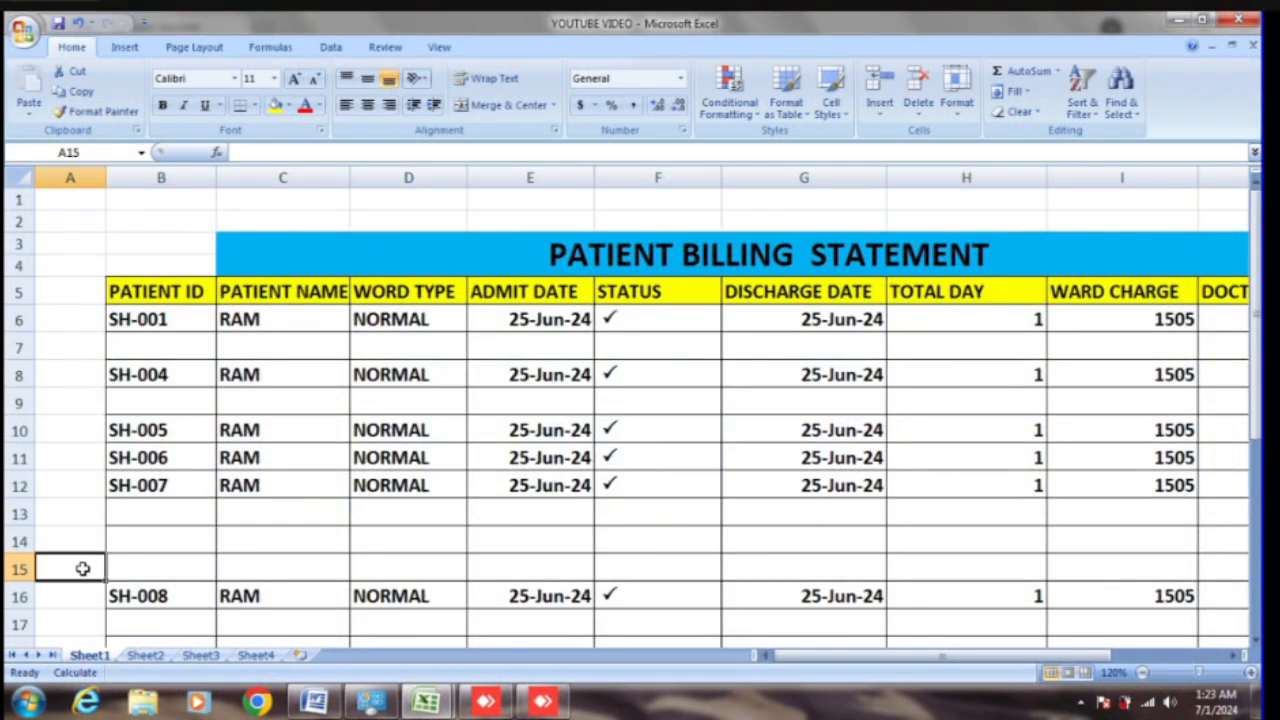
right_click(90, 655)
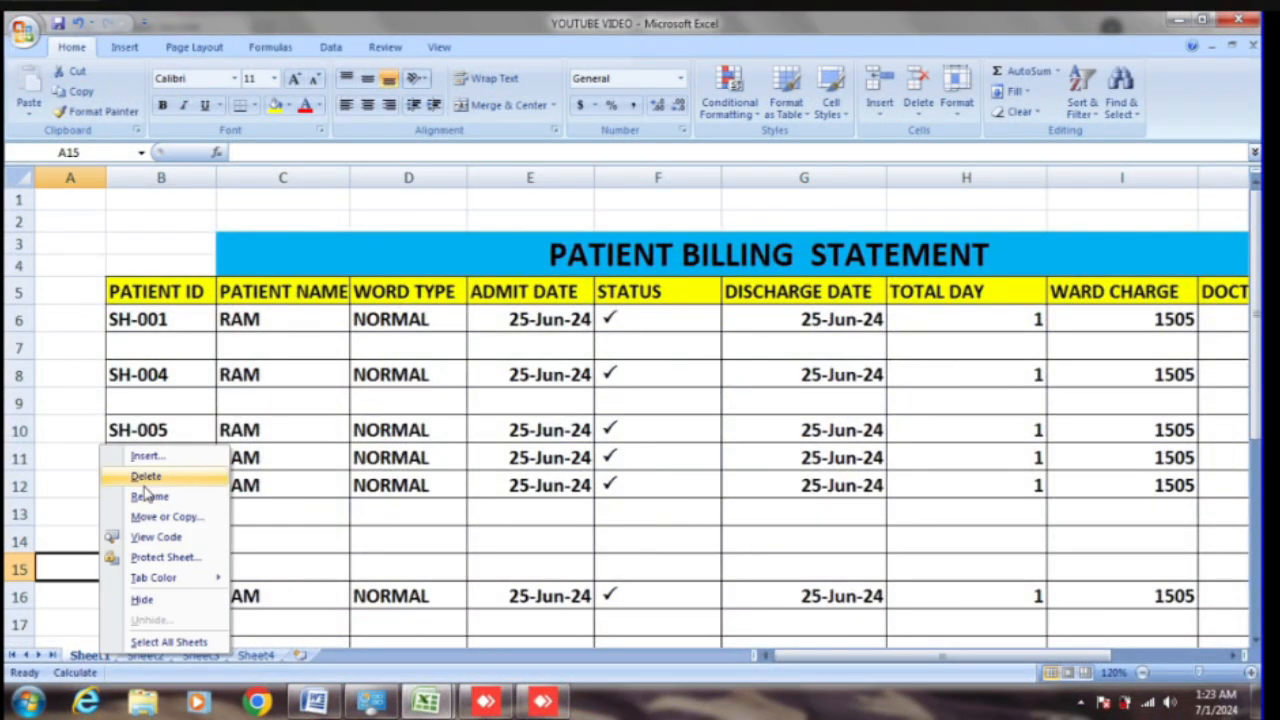
click(150, 497)
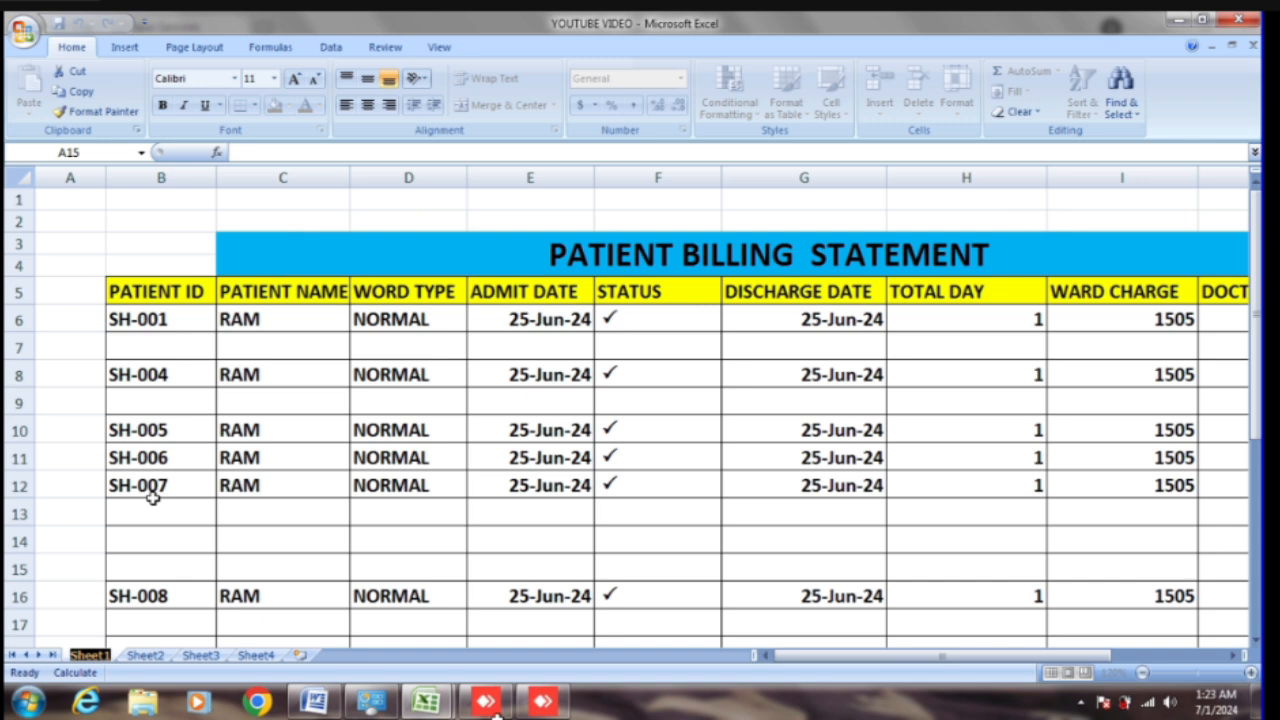
text(pa)
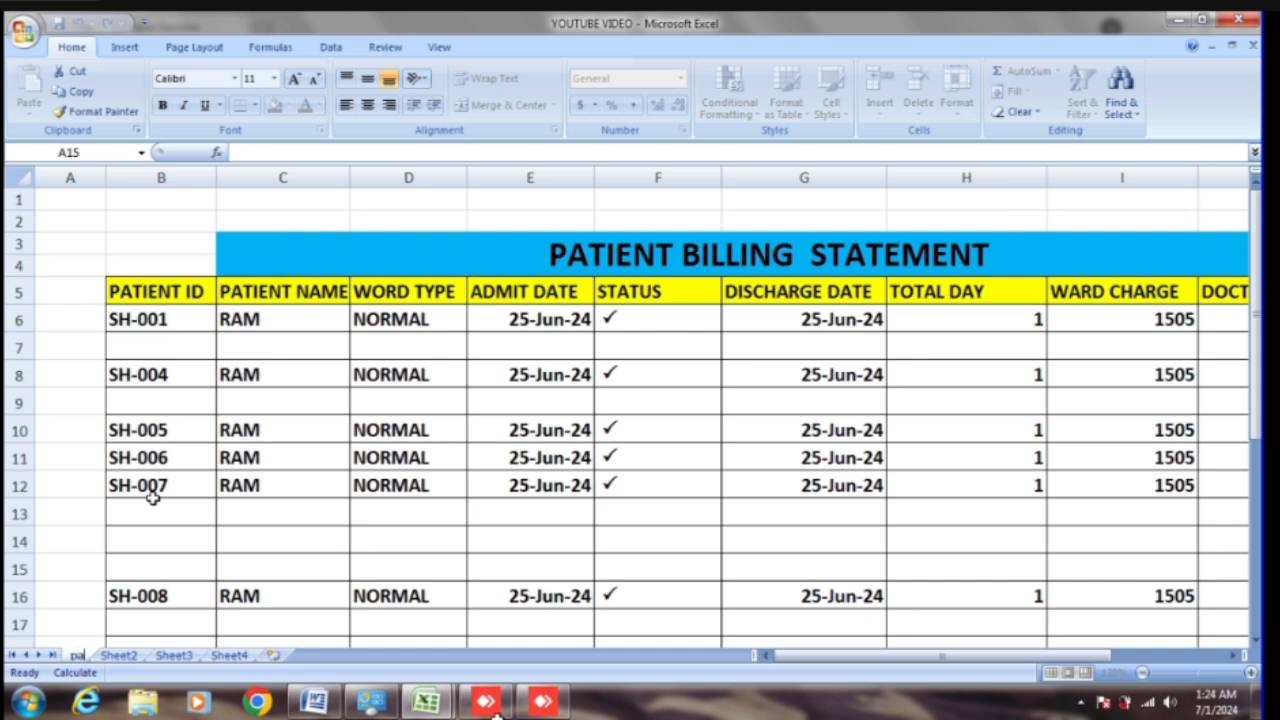
text(ti)
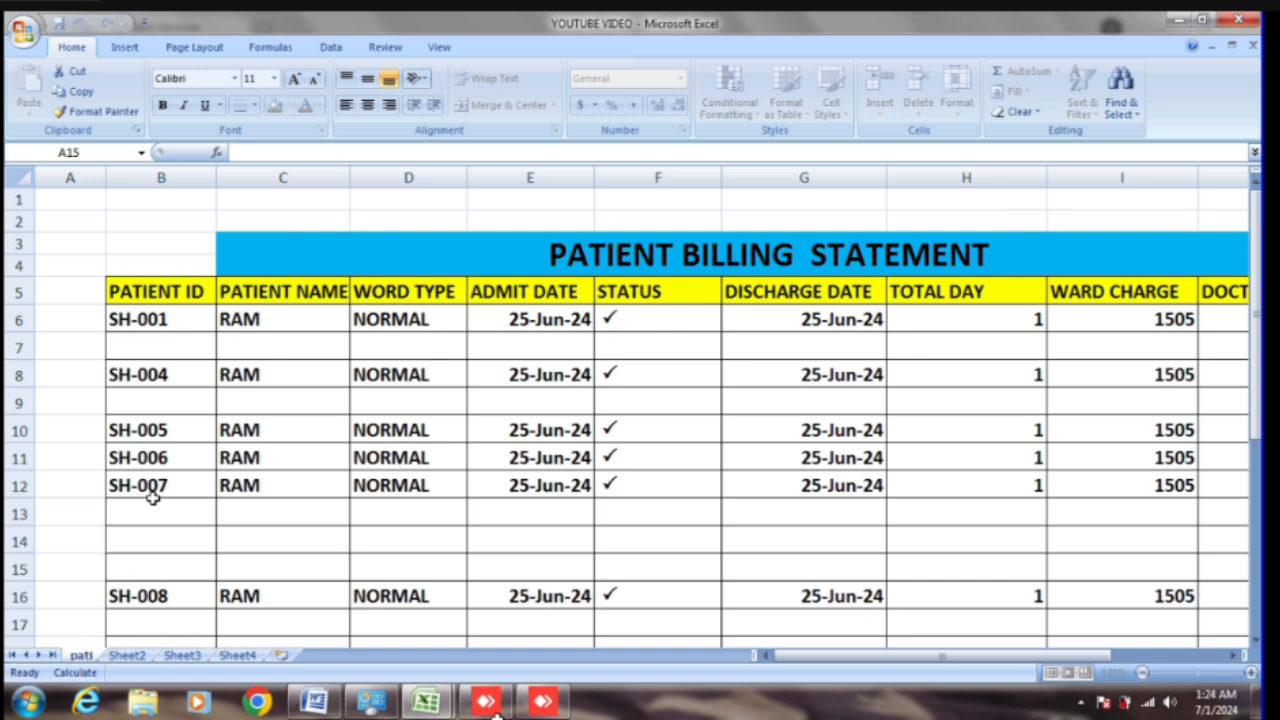
text(ent)
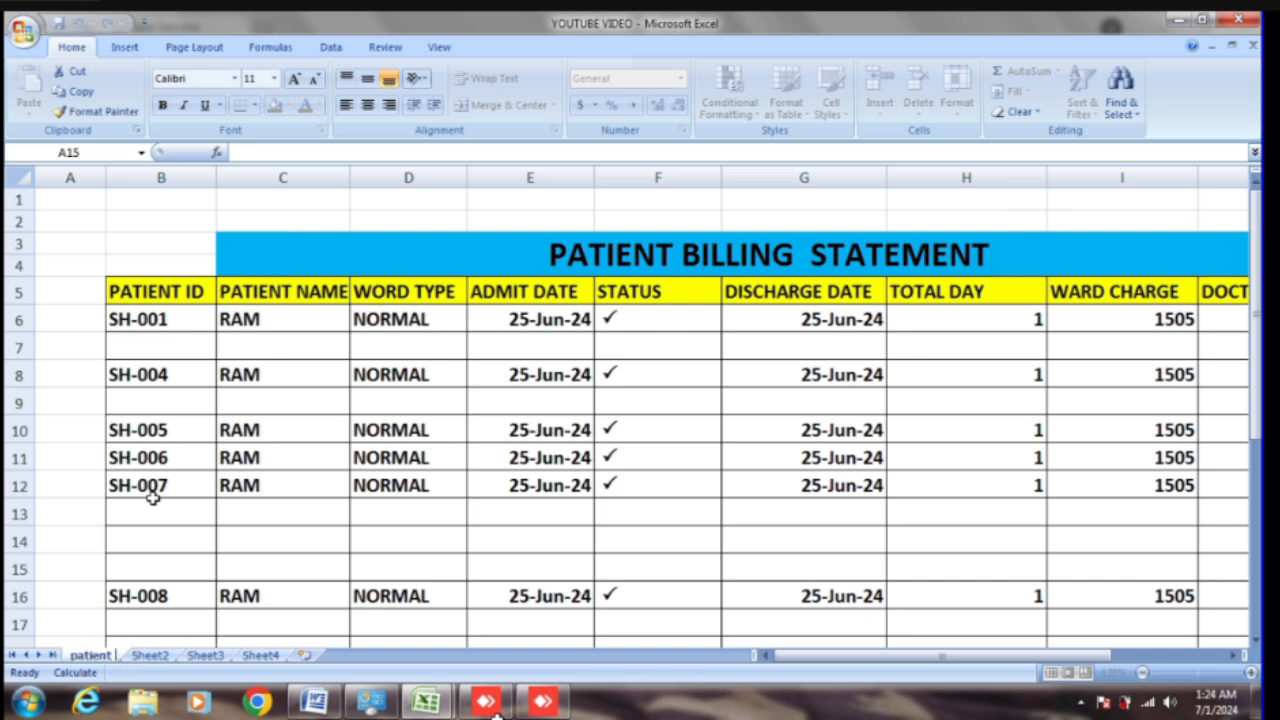
text( bil)
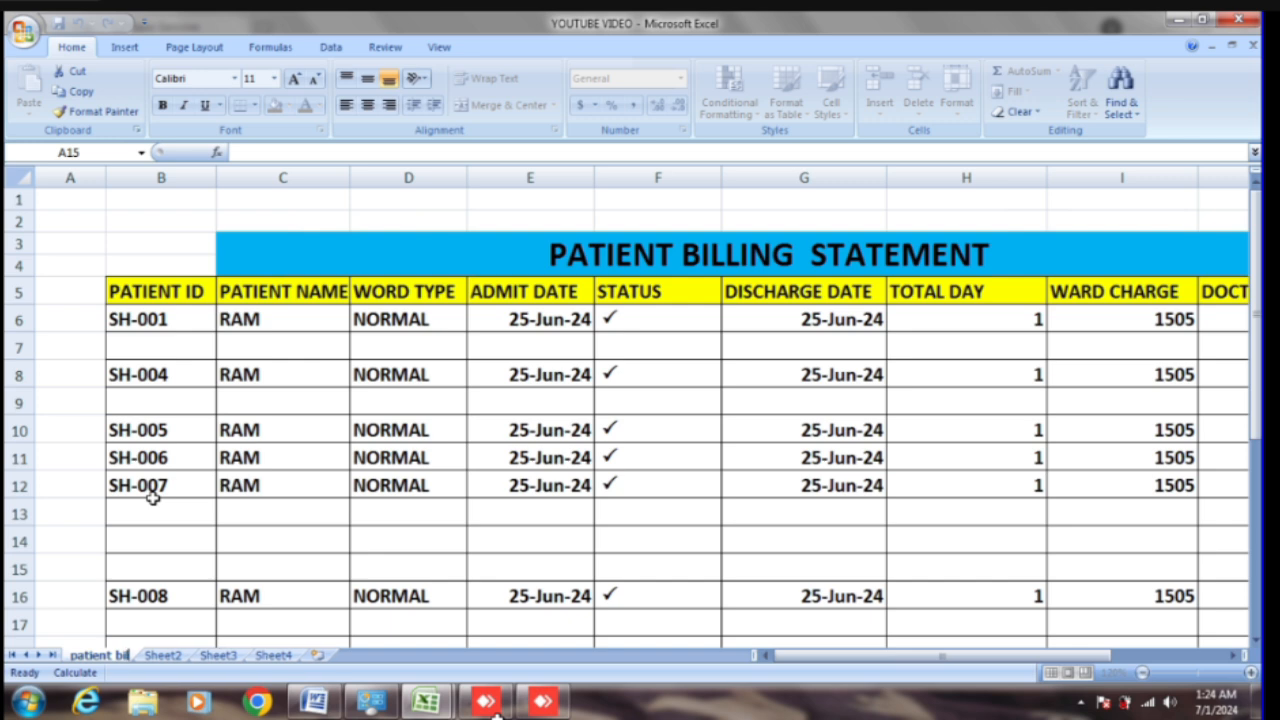
text(ling)
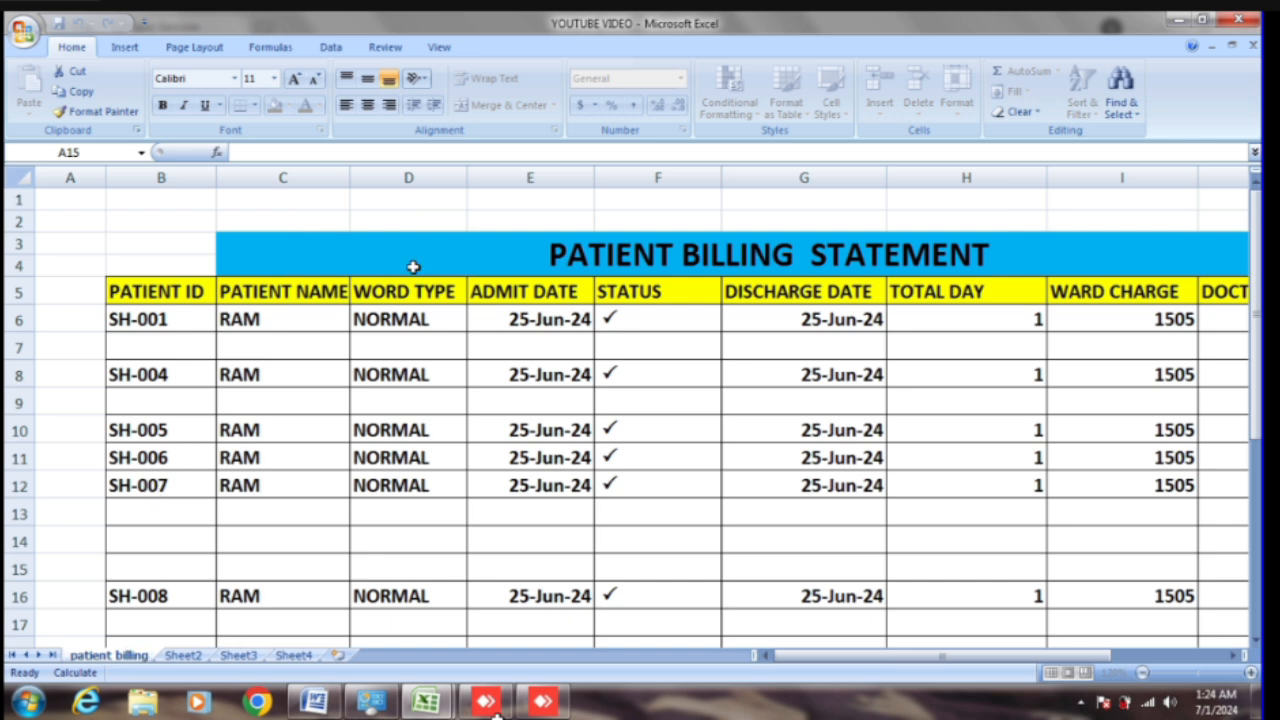
click(200, 623)
click(117, 645)
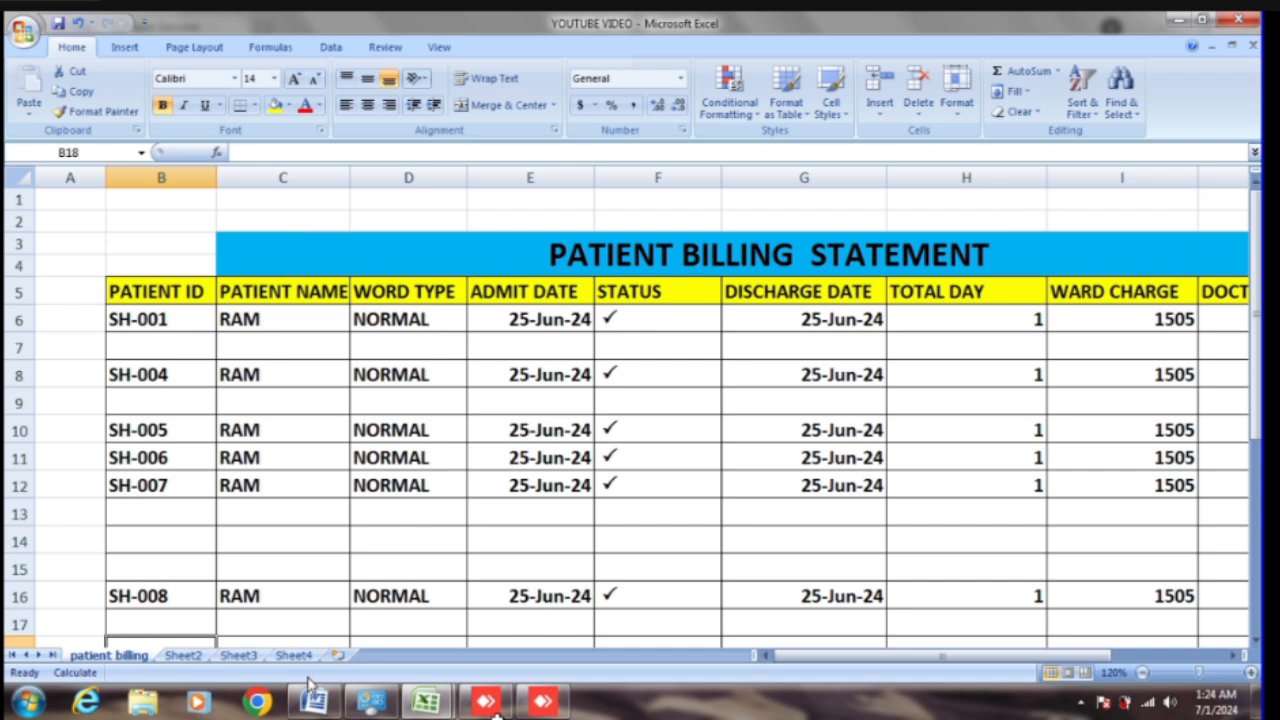
Step: Try selecting the billing table from B5, then the whole worksheet, and clear the selection
mouse_move(826, 656)
mouse_down()
mouse_move(860, 657)
mouse_move(832, 655)
mouse_up()
click(120, 263)
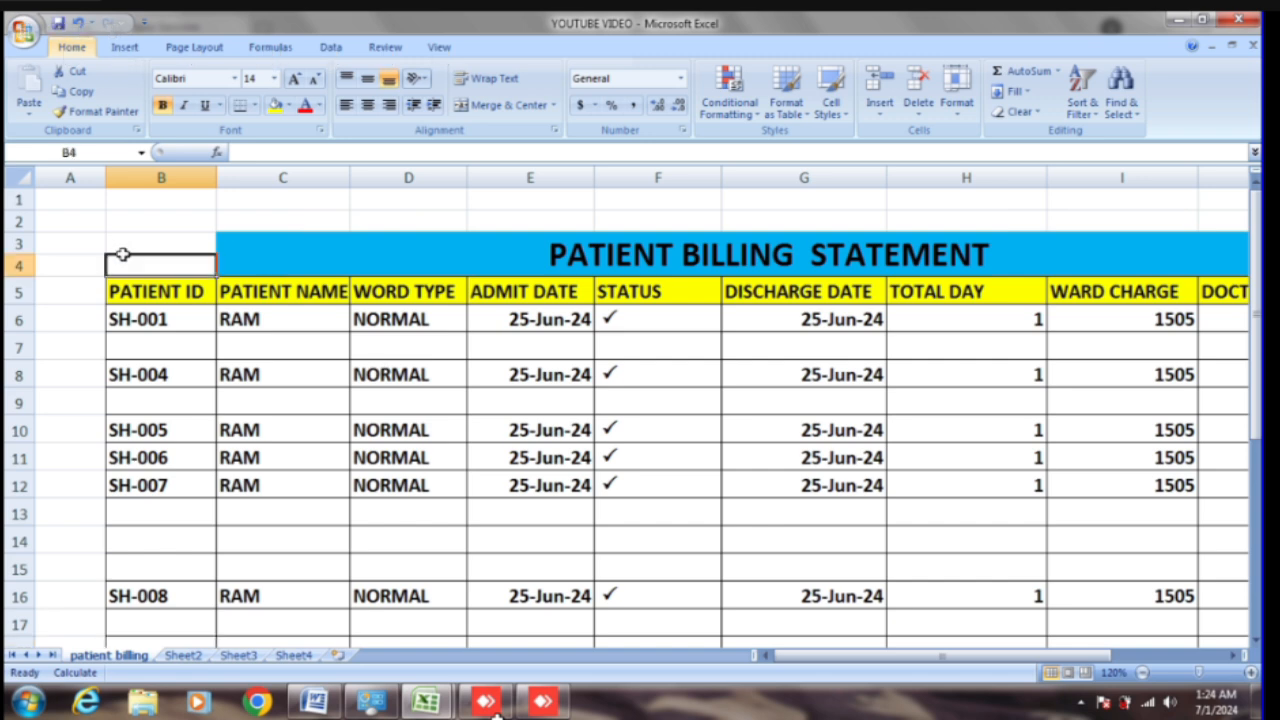
drag(120, 285, 1080, 618)
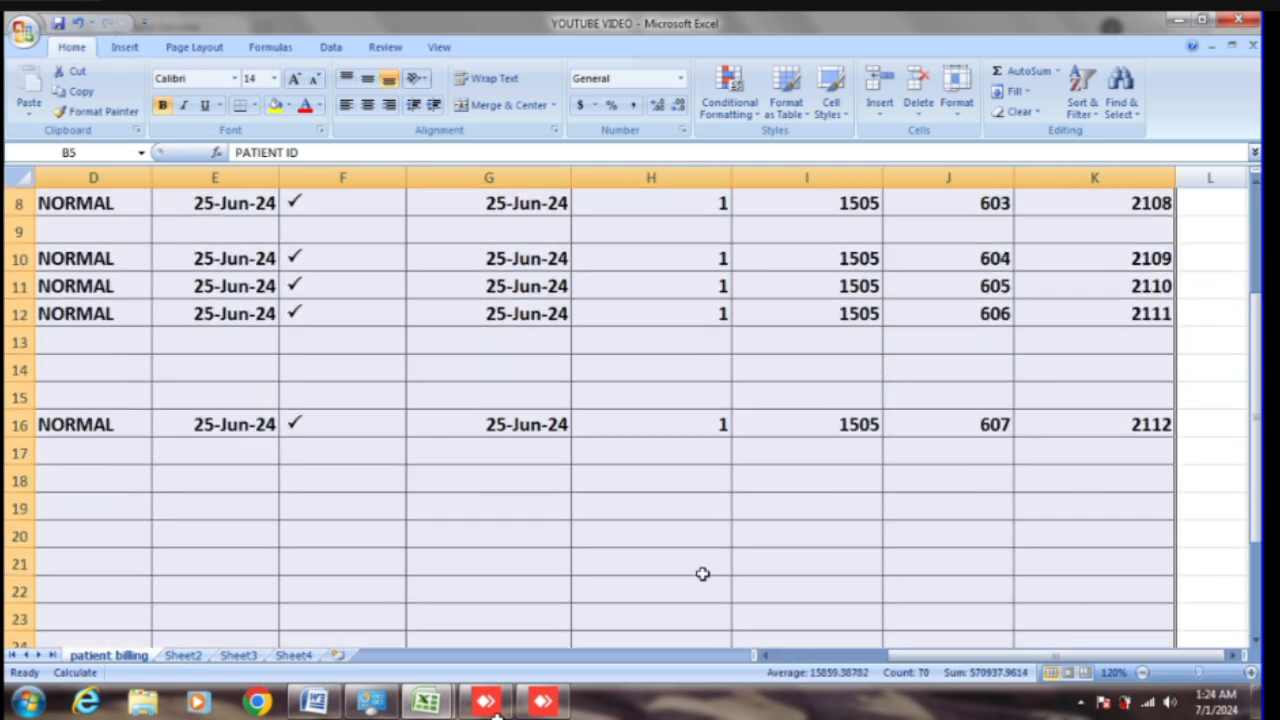
click(1205, 485)
key(ctrl+a)
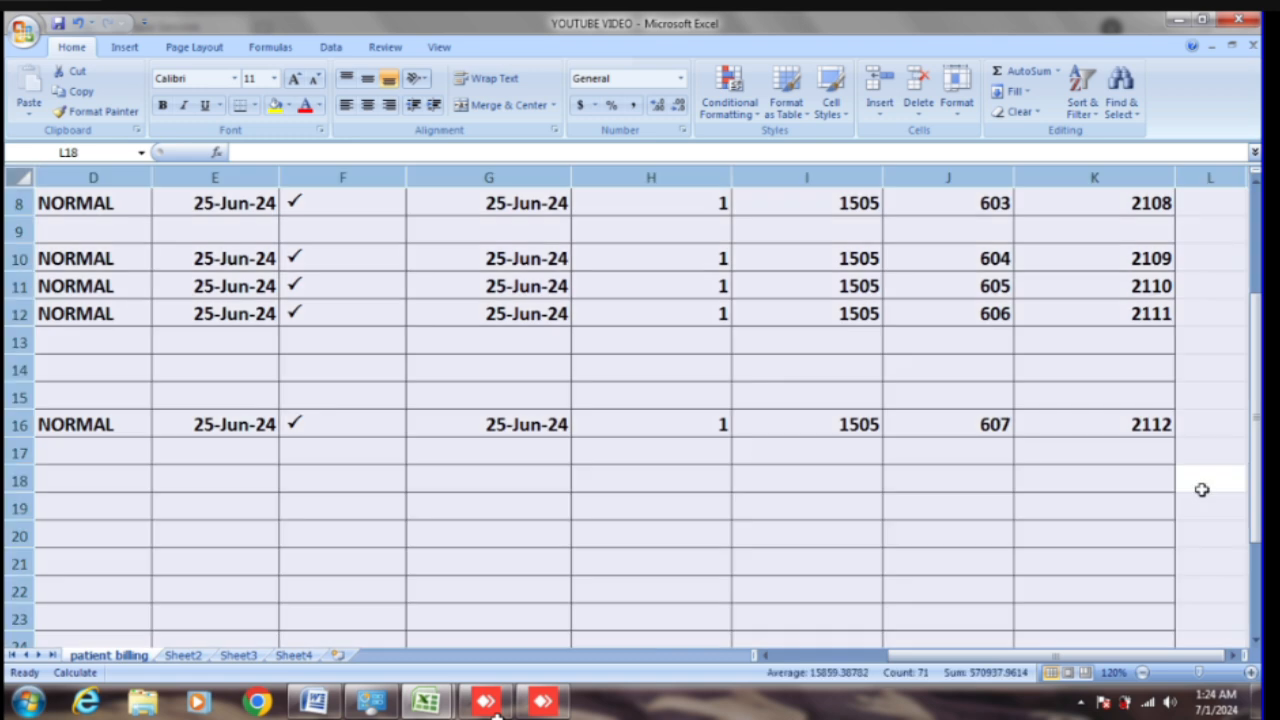
scroll(1163, 523, up, 2)
scroll(1163, 523, down, 1)
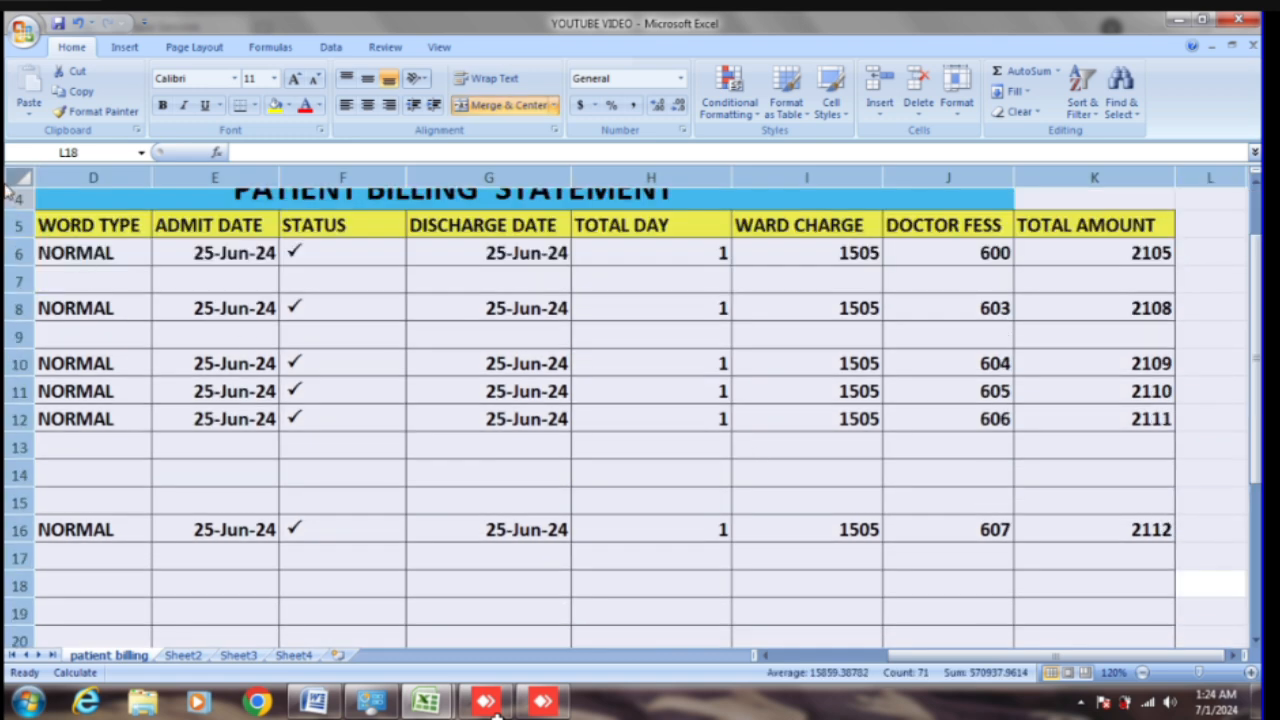
click(18, 199)
Step: Select the WORD TYPE to TOTAL AMOUNT data and insert an embedded column chart with Alt+F1
drag(50, 222, 1080, 621)
scroll(480, 580, up, 4)
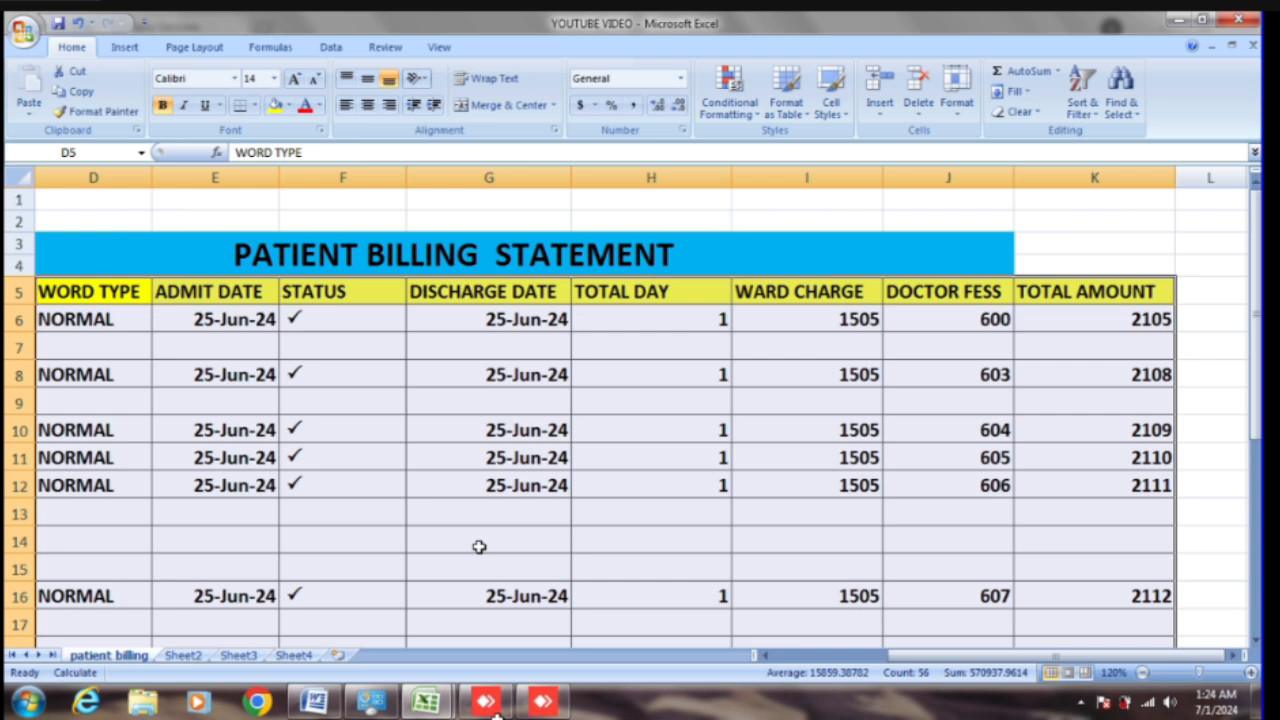
key(alt+F1)
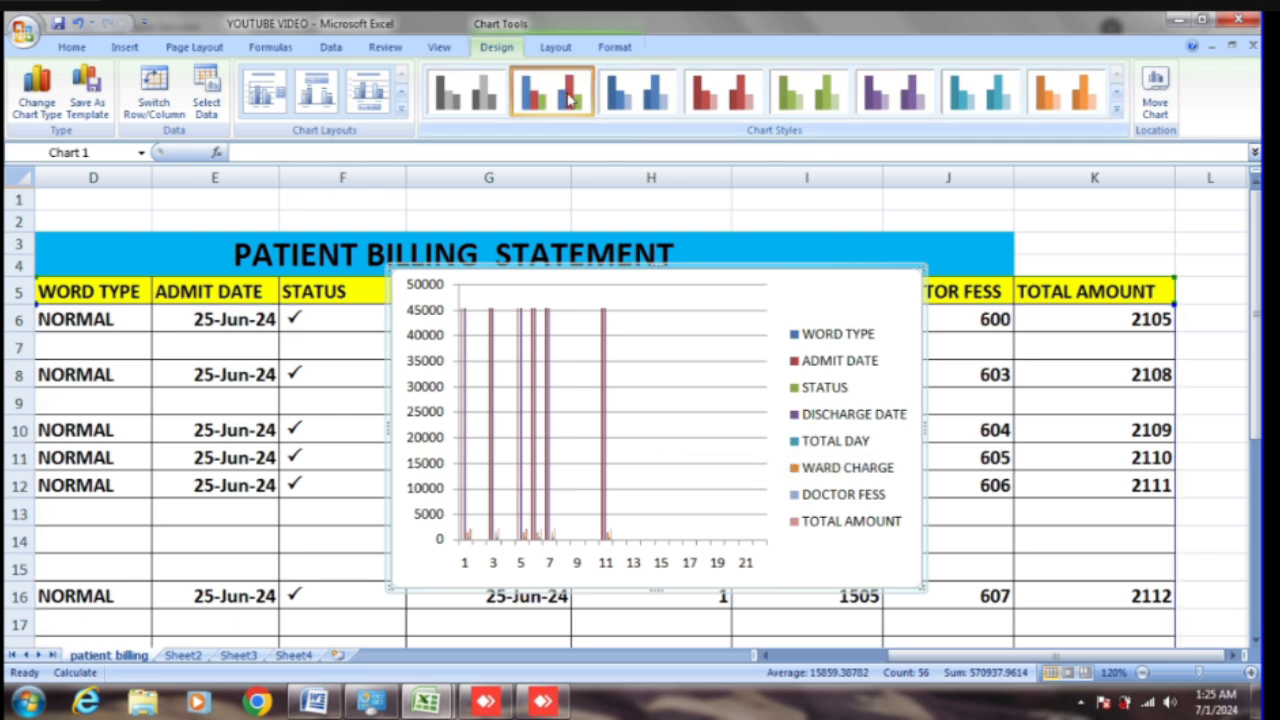
Step: Preview the blue, red, green and multicolour chart styles, then delete the column chart
click(644, 96)
click(708, 96)
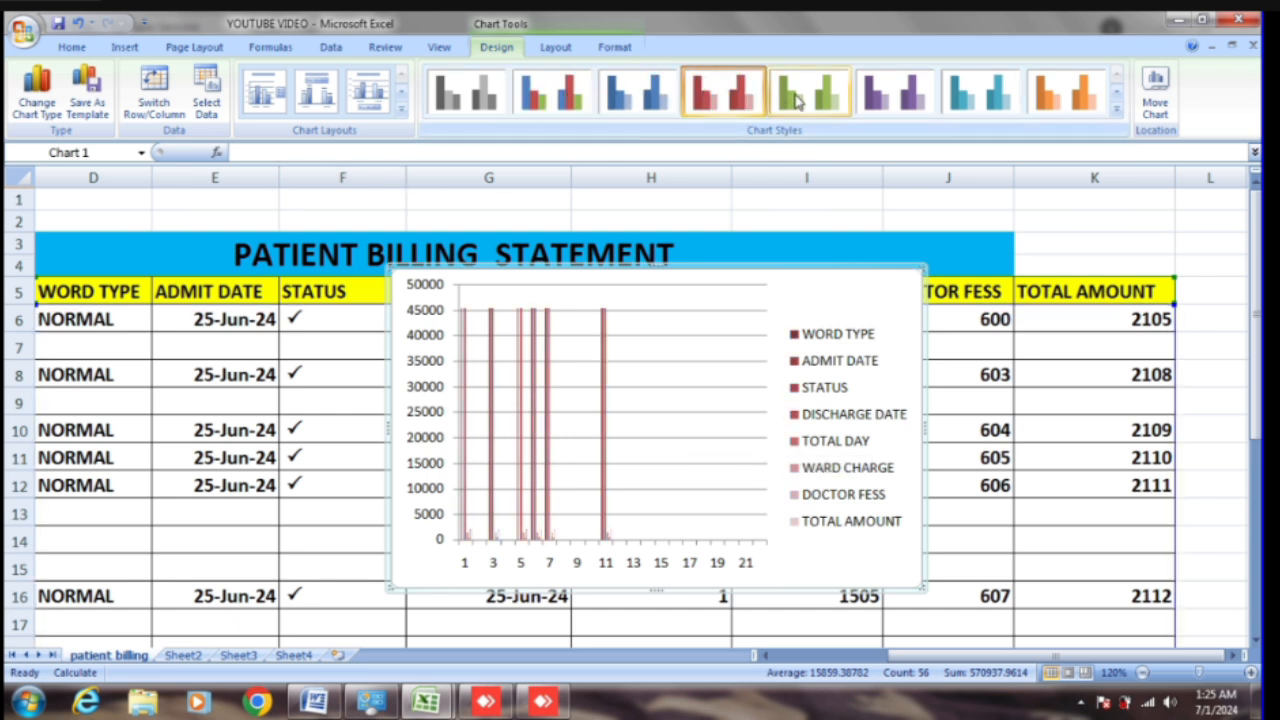
click(795, 98)
click(557, 110)
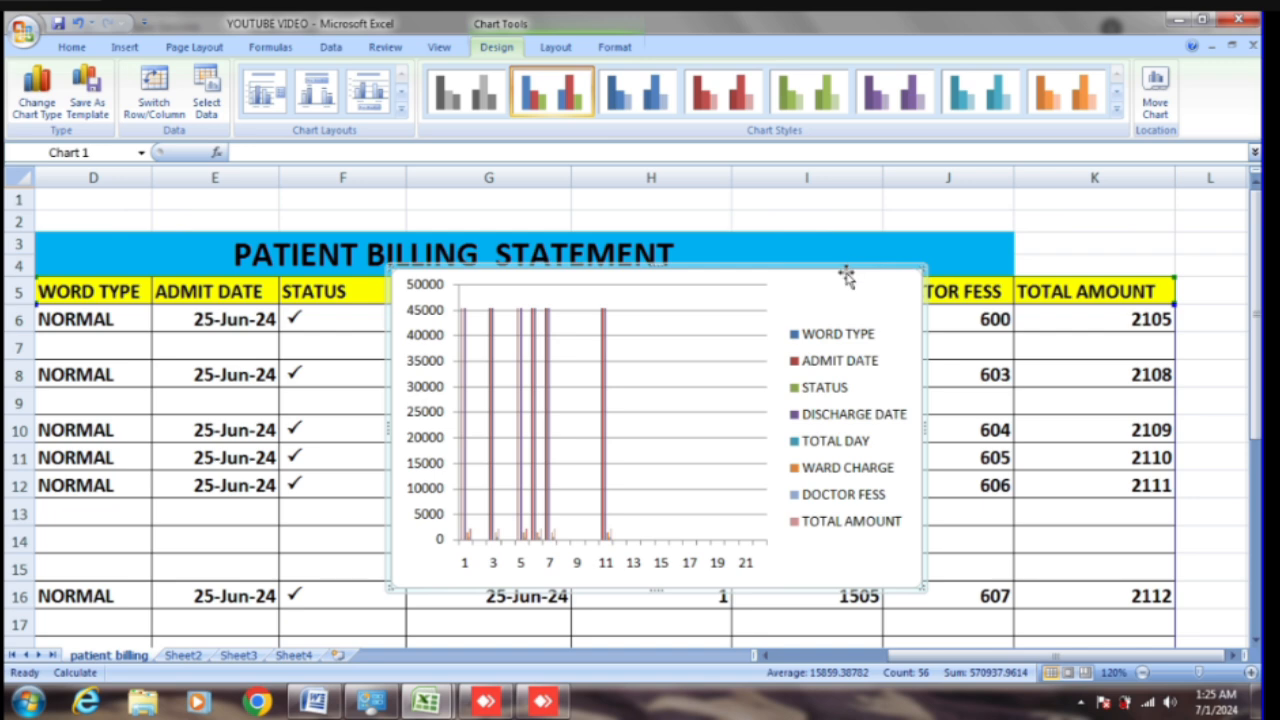
key(Delete)
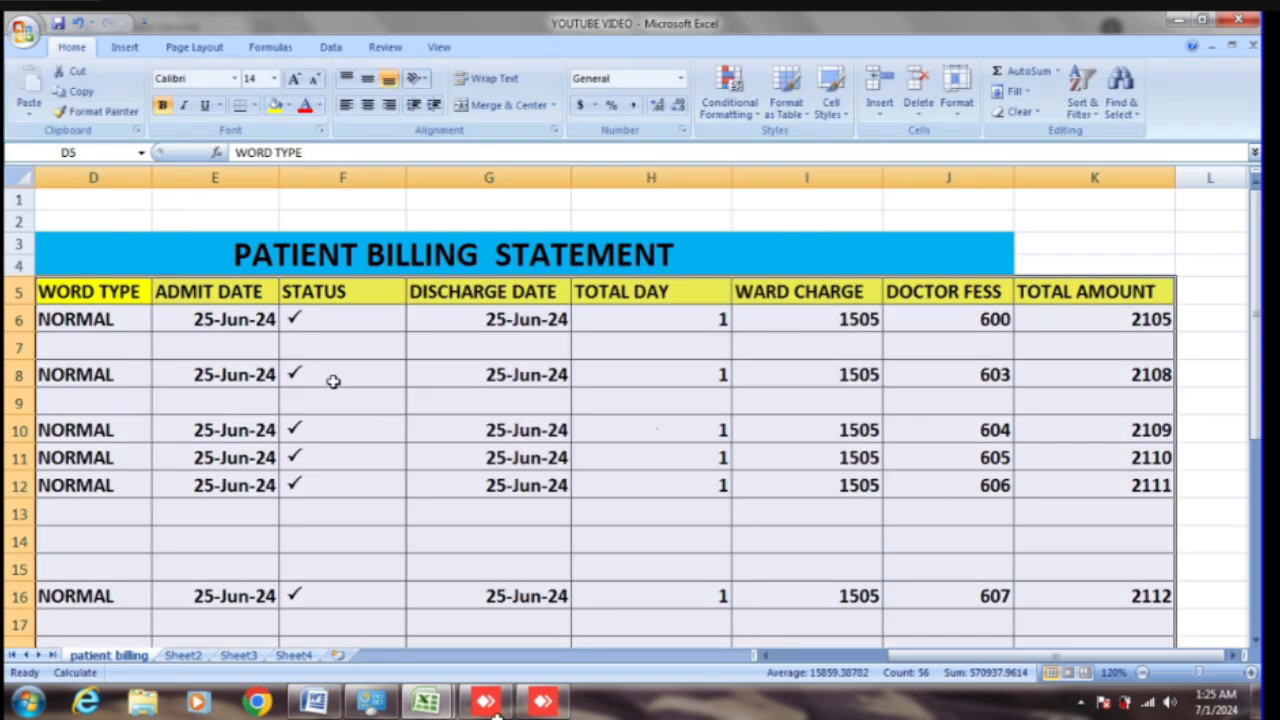
scroll(257, 371, down, 3)
scroll(258, 374, up, 3)
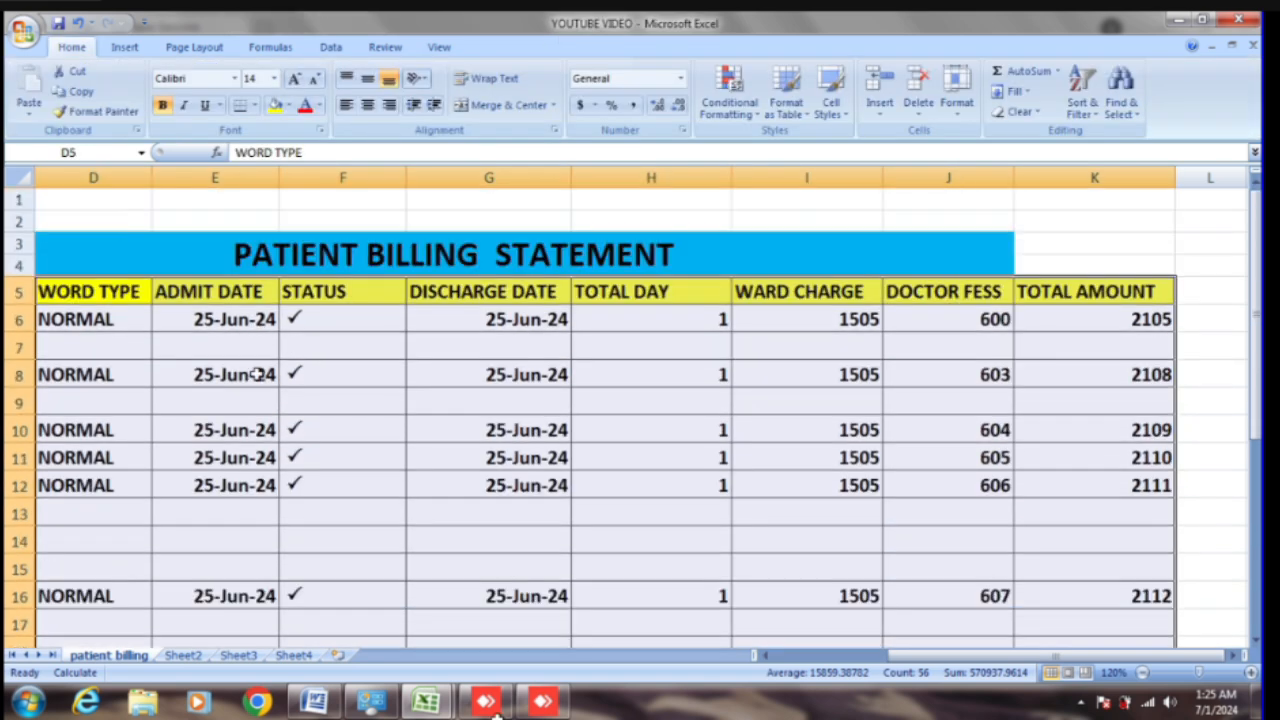
click(47, 251)
drag(956, 660, 649, 614)
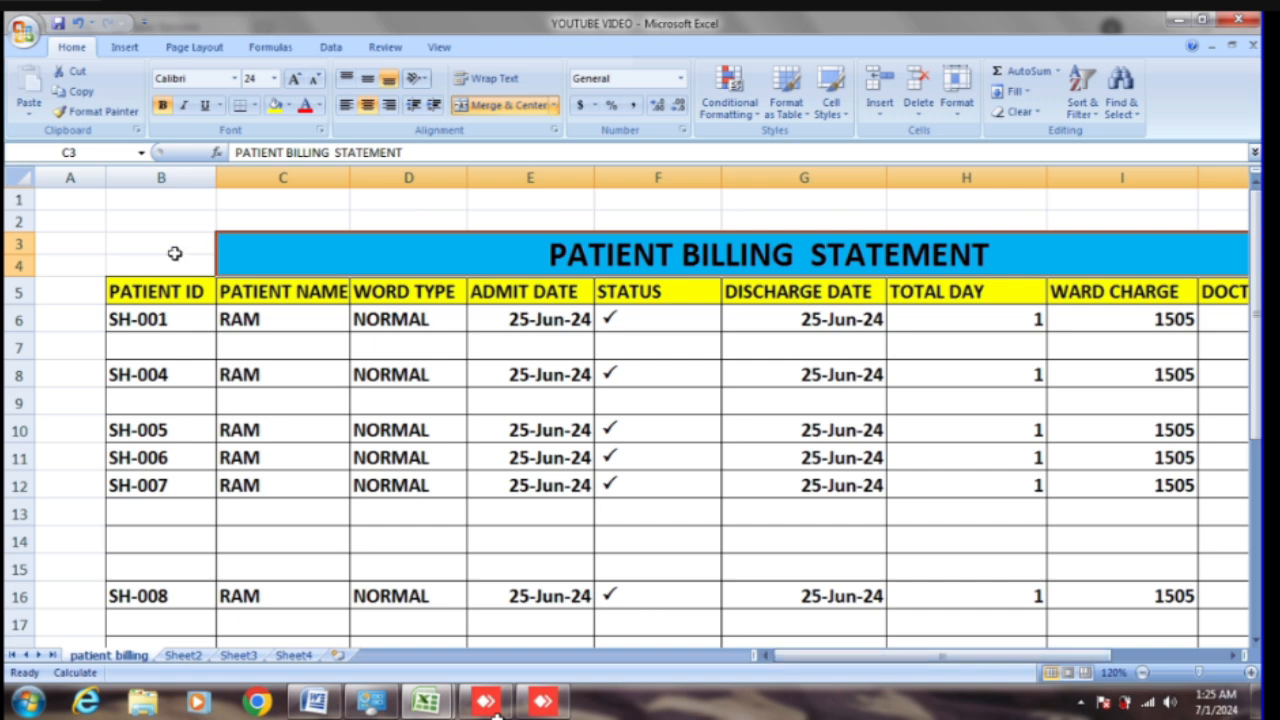
drag(115, 236, 1043, 634)
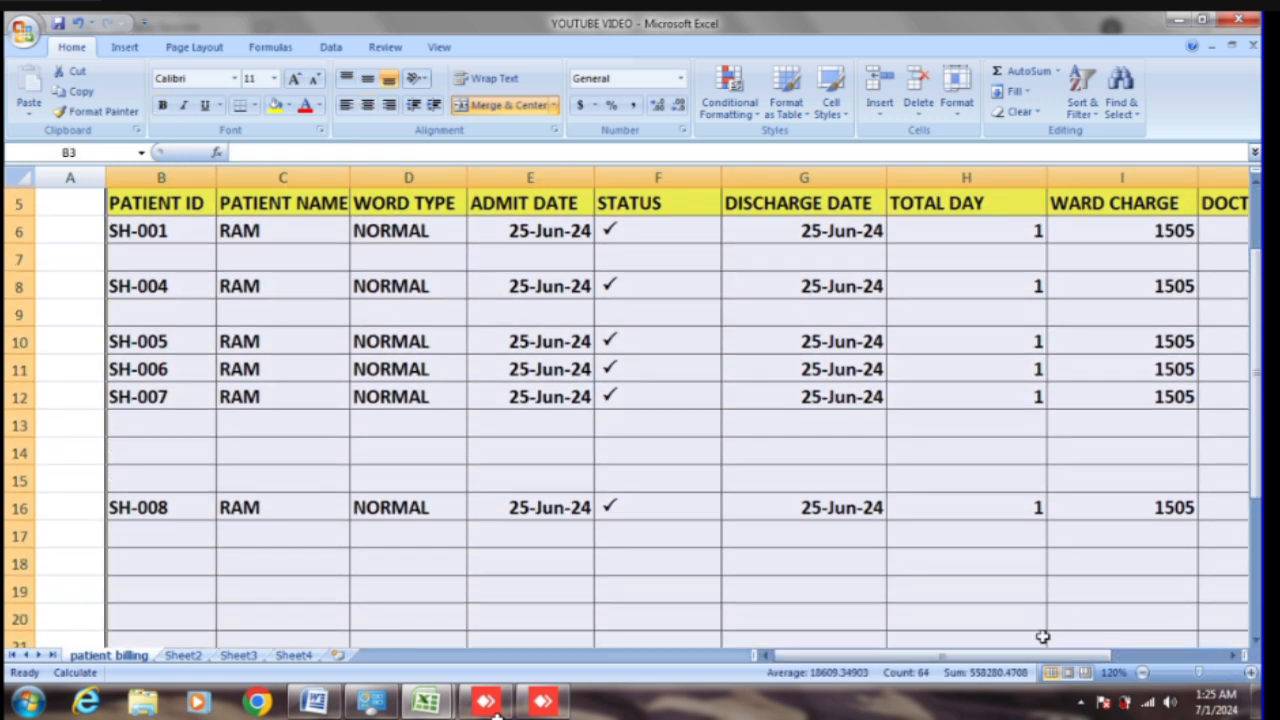
scroll(1048, 631, down, 4)
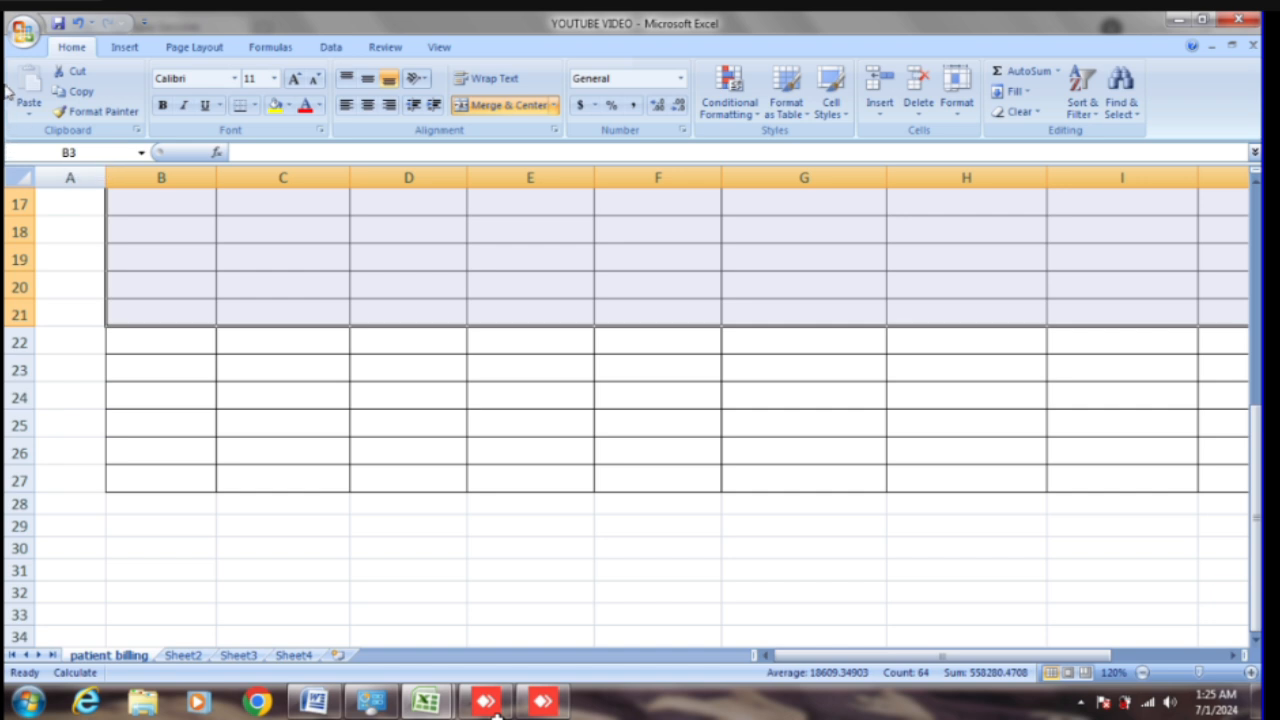
Step: Copy the selected billing table as a picture
click(25, 114)
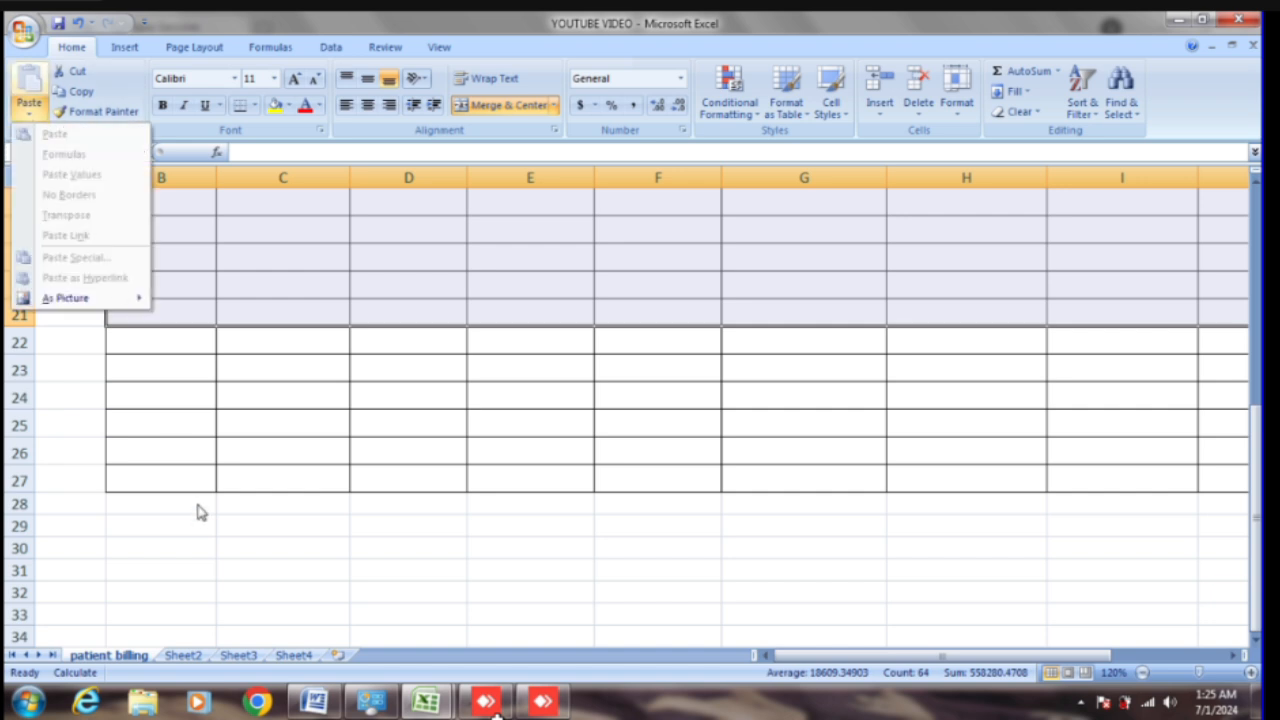
click(142, 409)
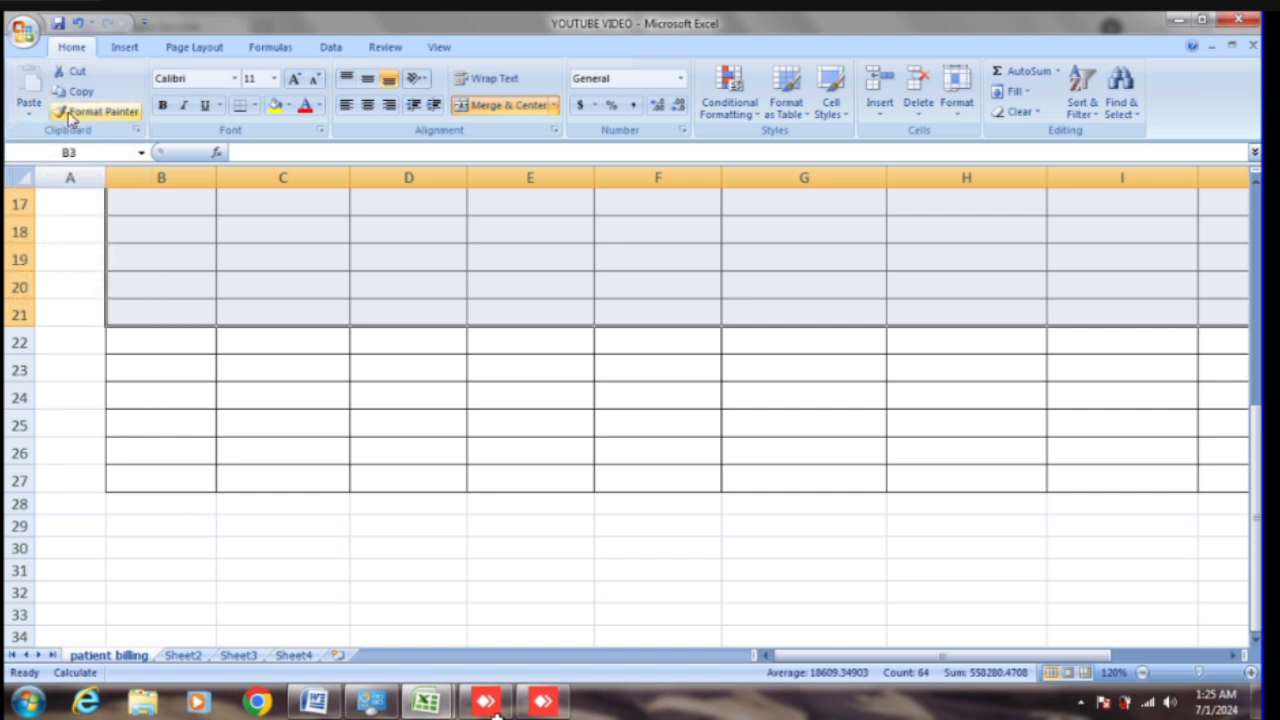
click(30, 116)
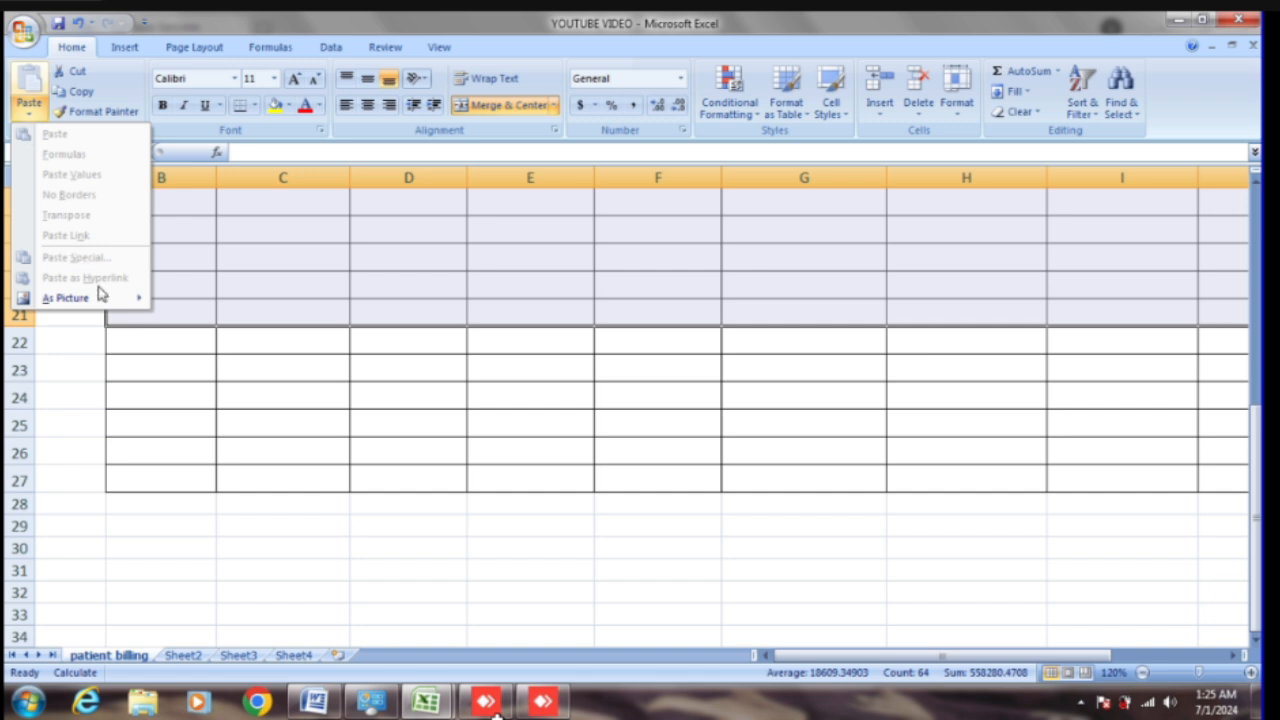
mouse_move(108, 303)
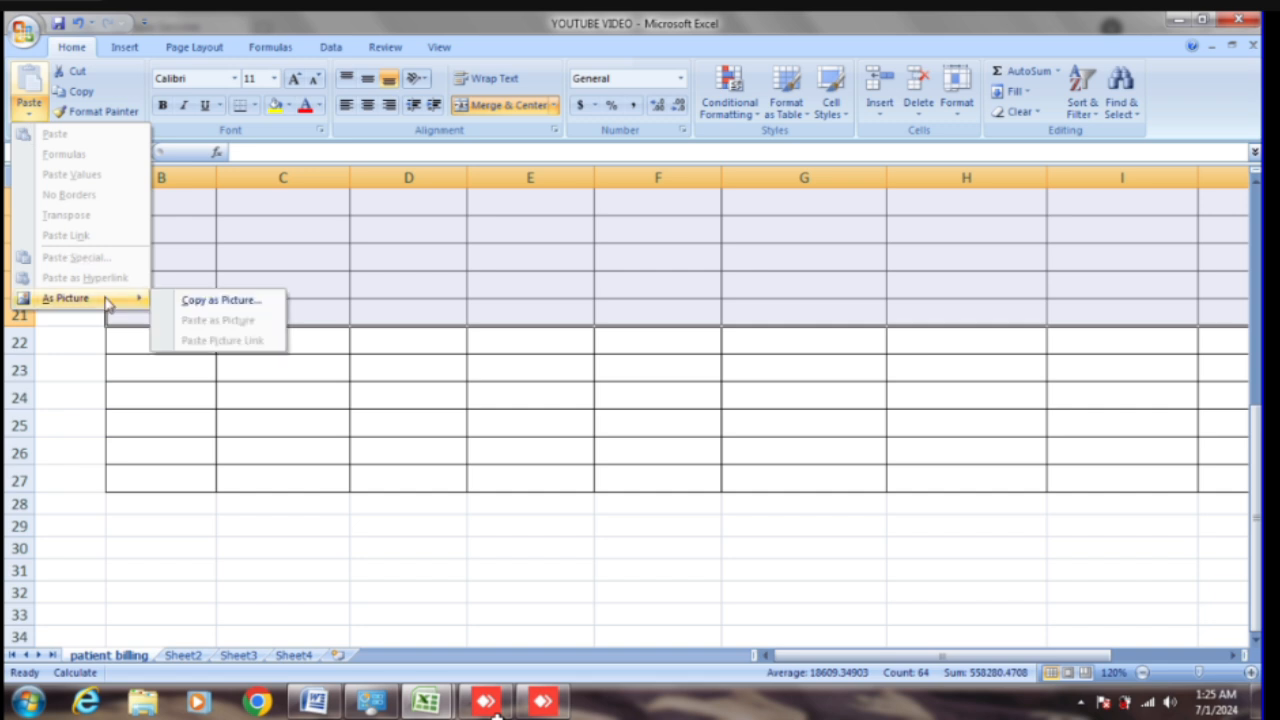
click(235, 303)
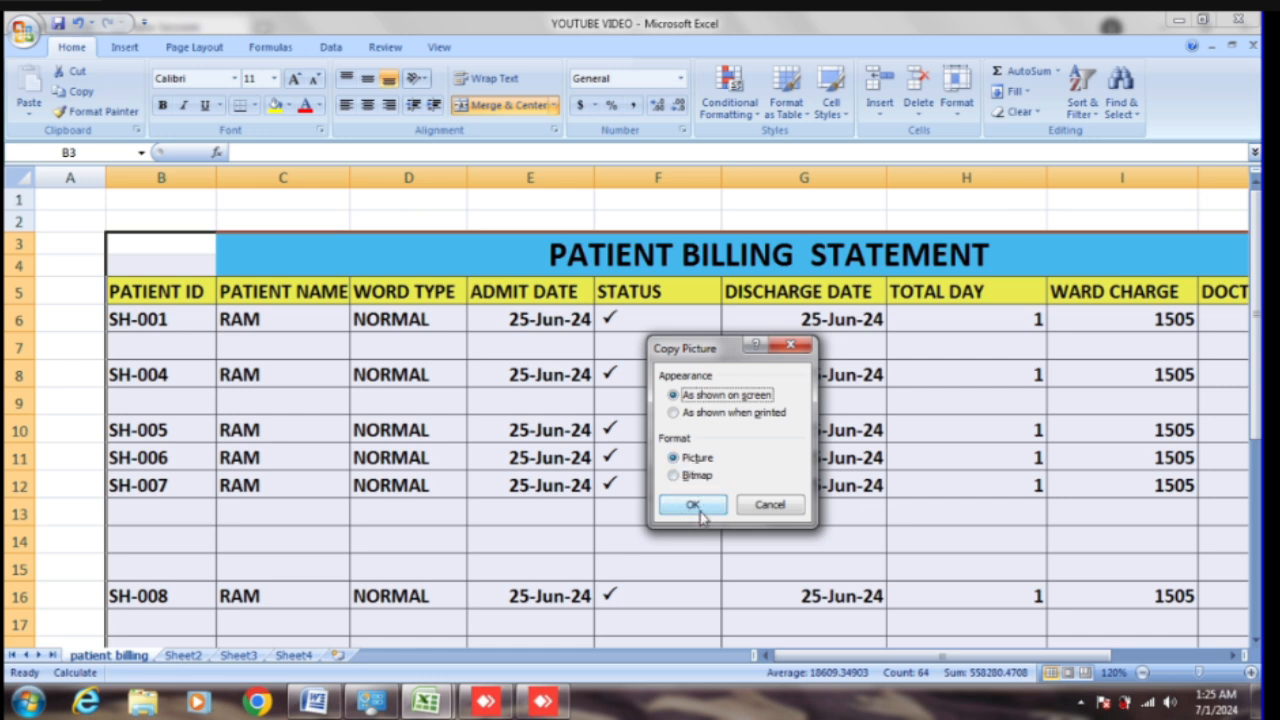
click(694, 506)
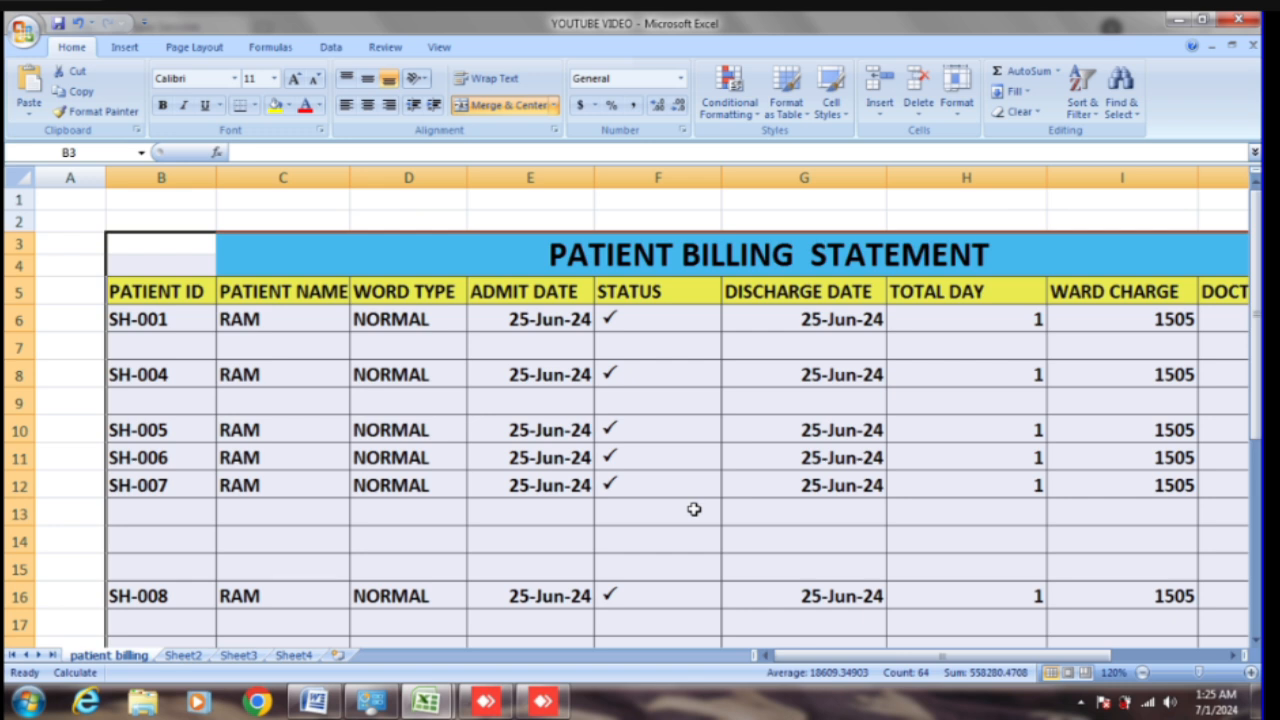
Step: Paste the copied table as a picture and shrink it
click(31, 118)
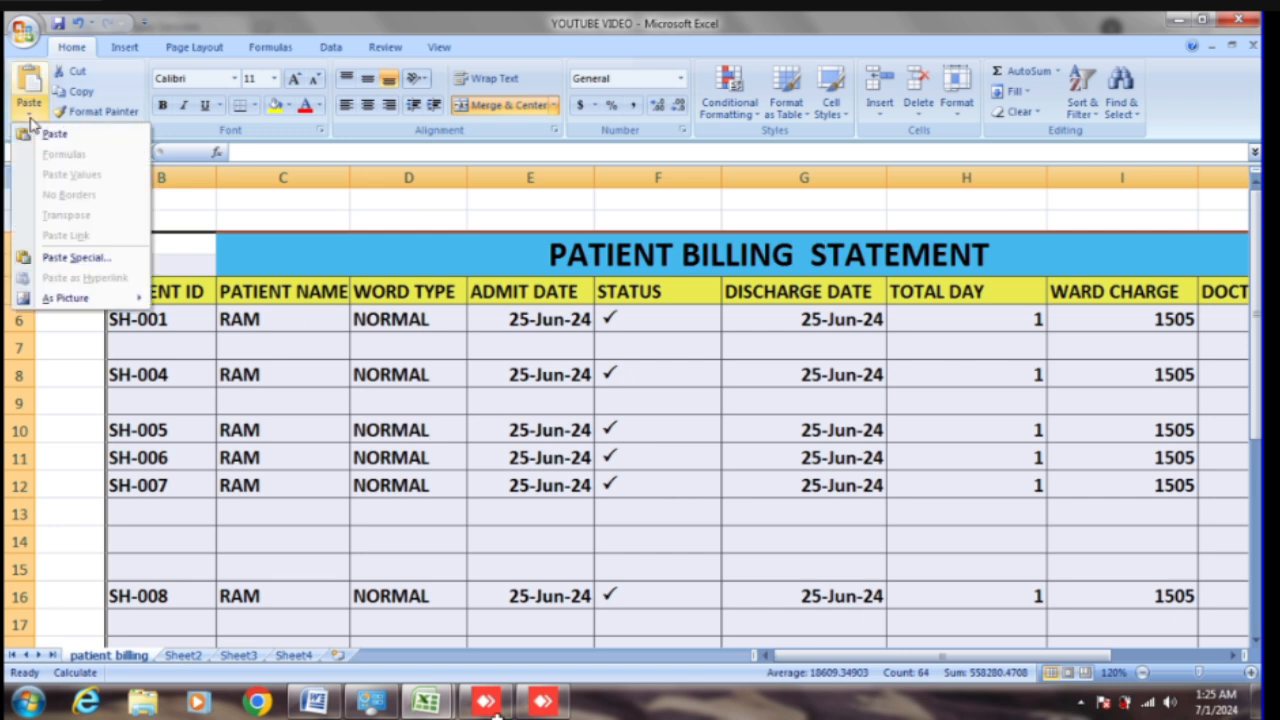
click(78, 258)
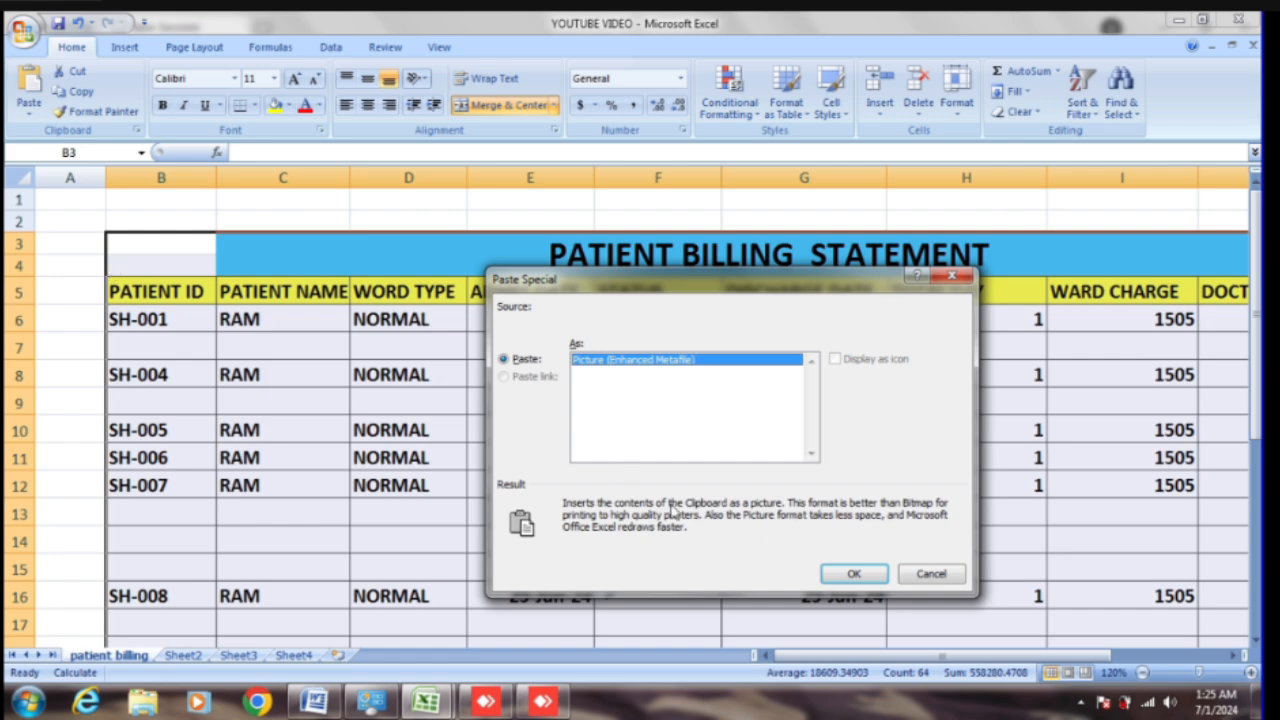
click(851, 574)
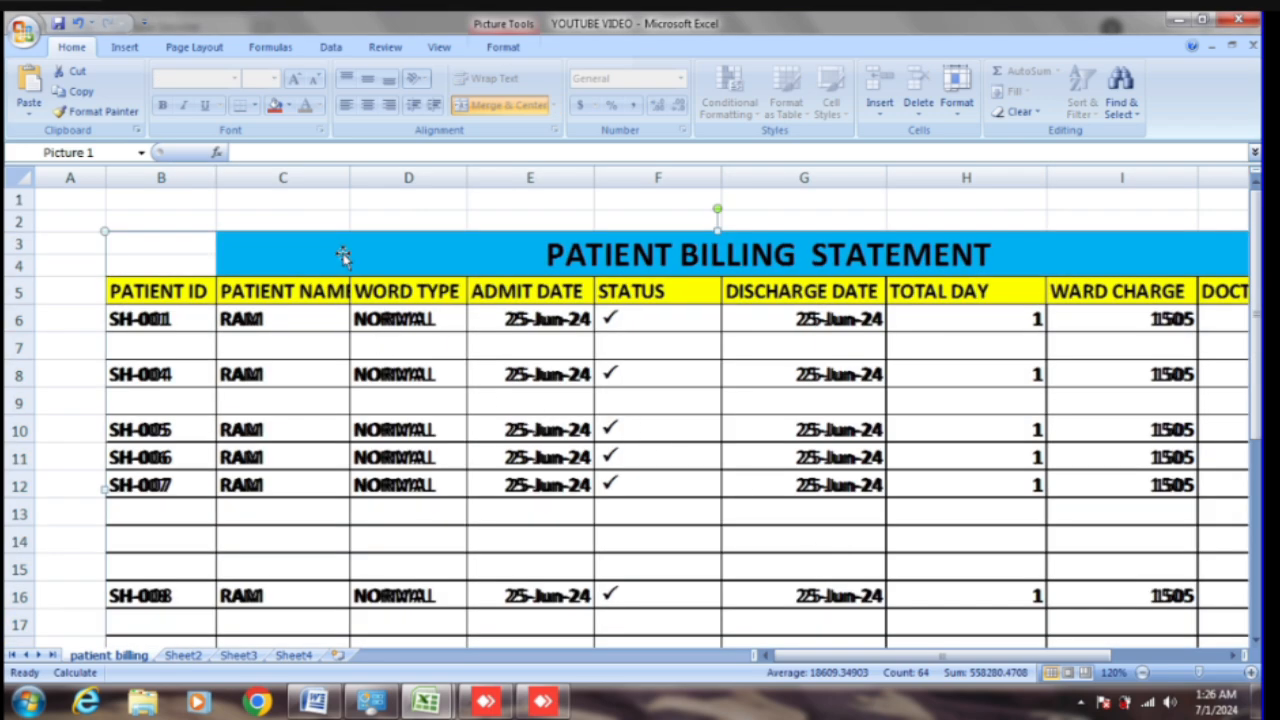
drag(460, 271, 414, 263)
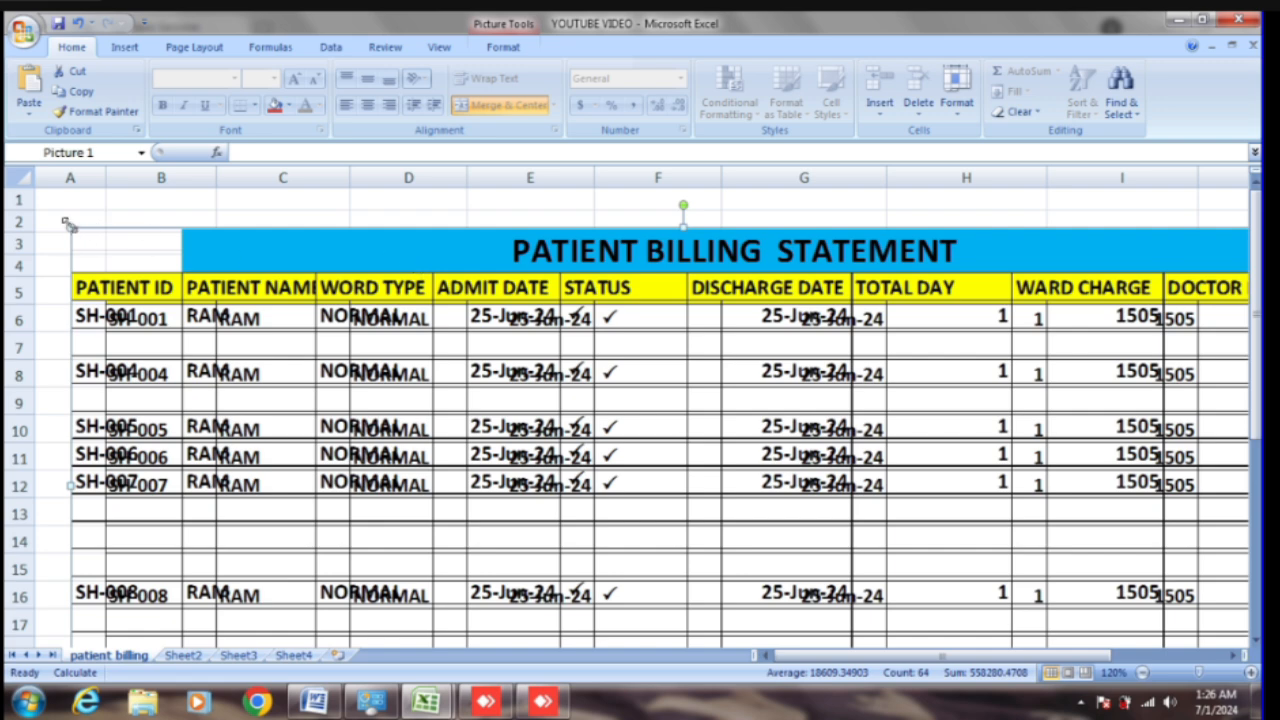
drag(581, 371, 848, 420)
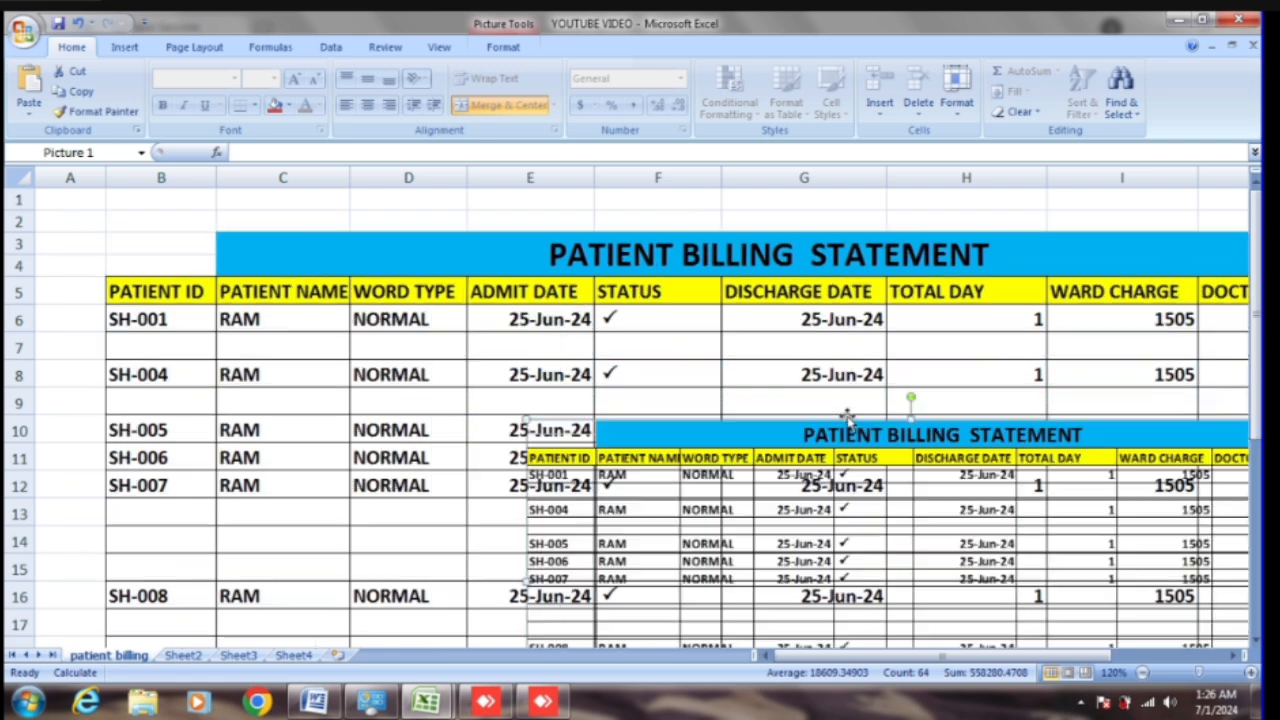
drag(806, 473, 739, 457)
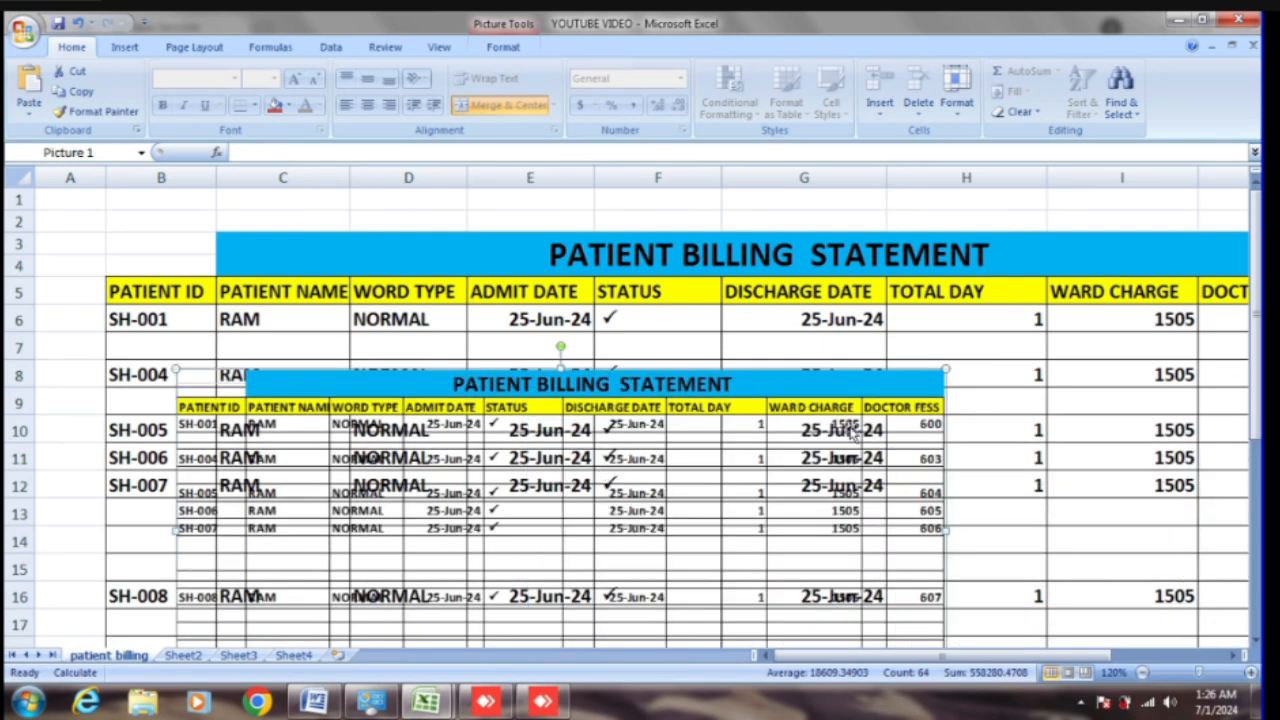
Step: Shrink and move the picture below the table, delete it, then show Sheet2
drag(943, 368, 545, 538)
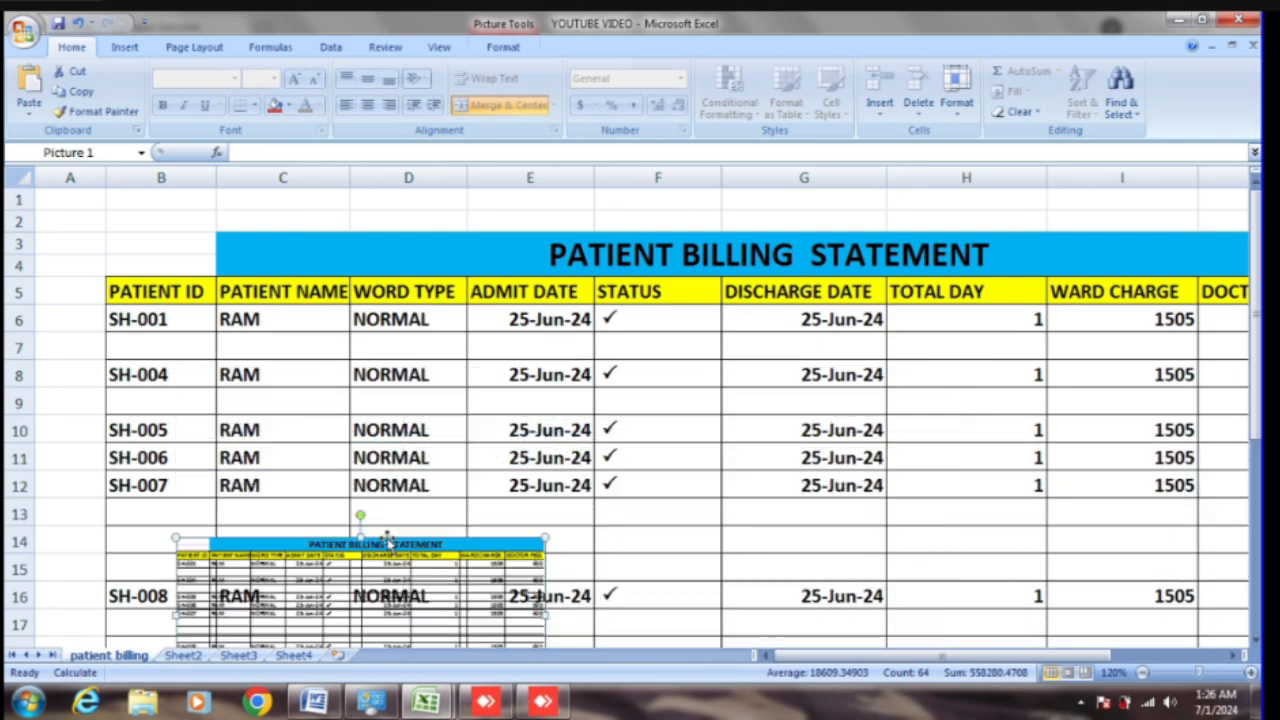
drag(348, 556, 797, 512)
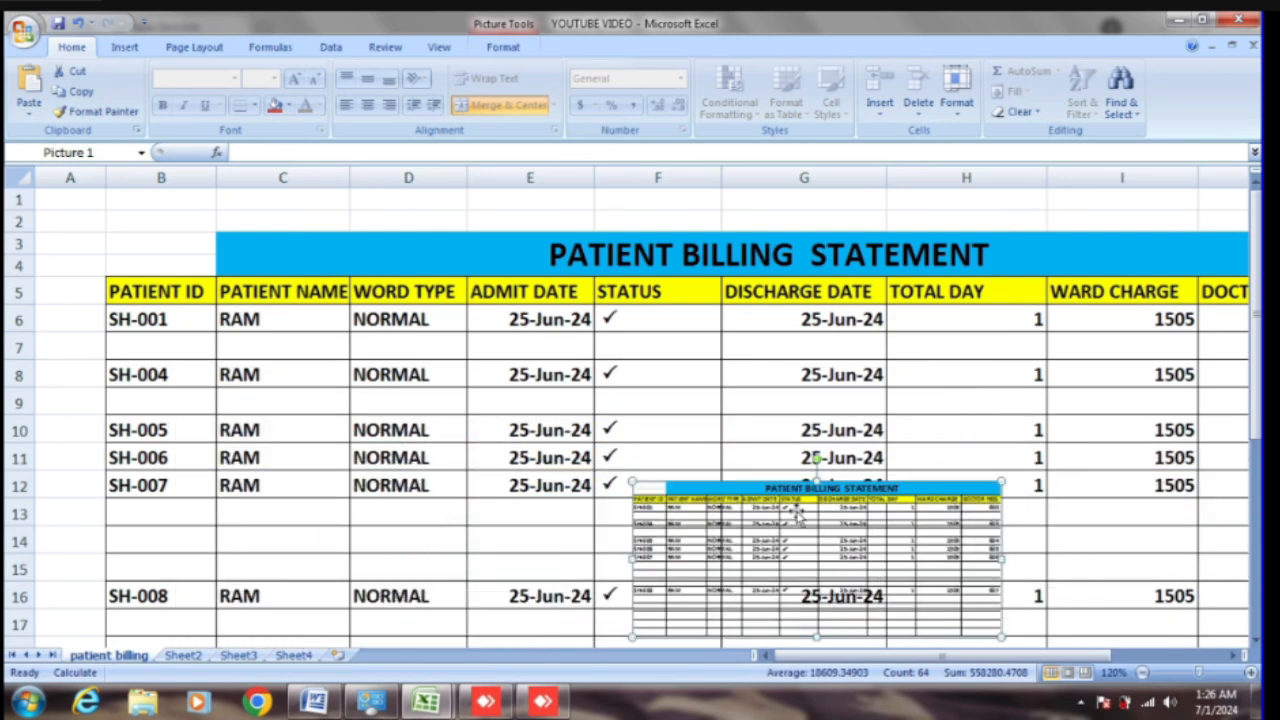
key(Delete)
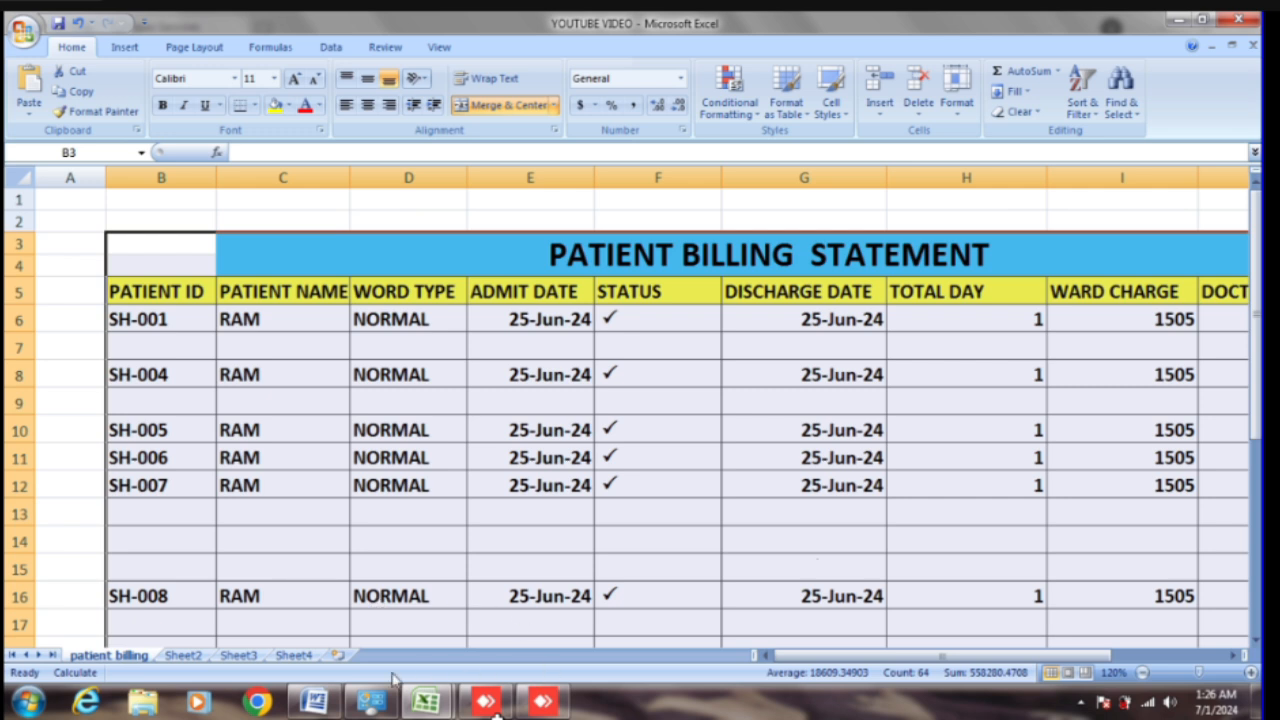
click(185, 657)
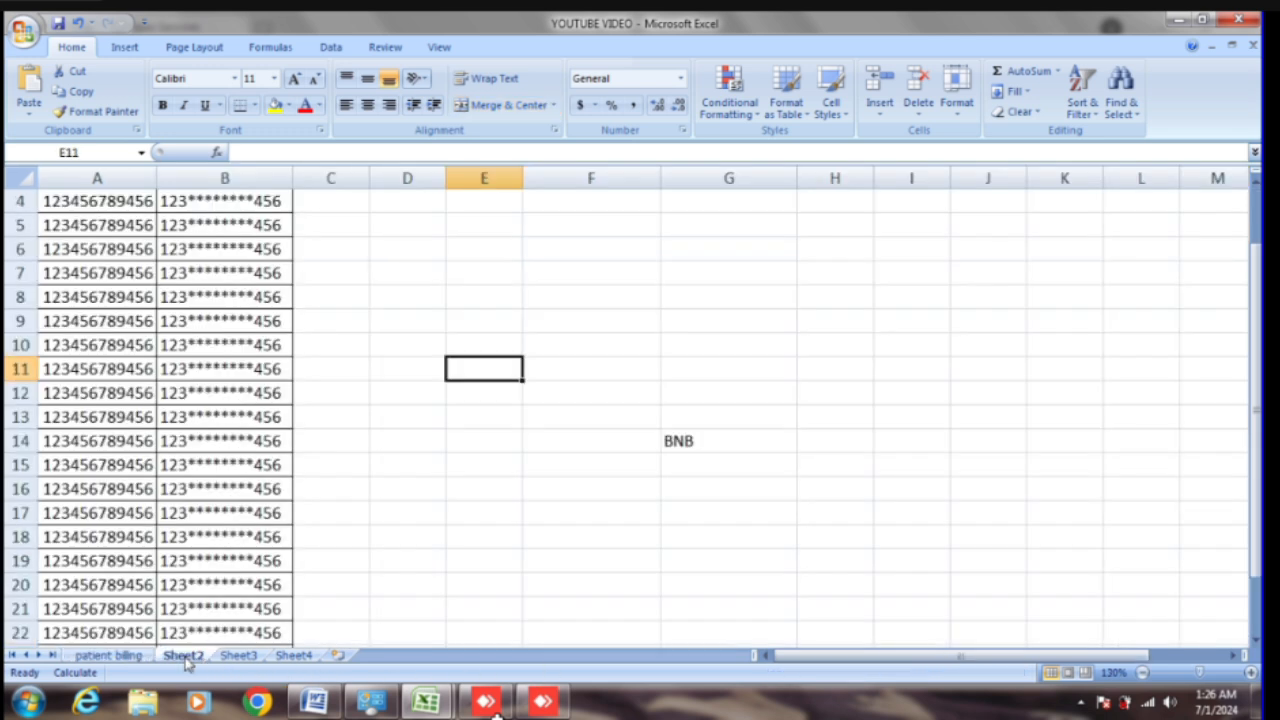
Step: On Sheet3, enter a first name in A1, a surname in B1, and 'full name' in C1
scroll(533, 600, up, 1)
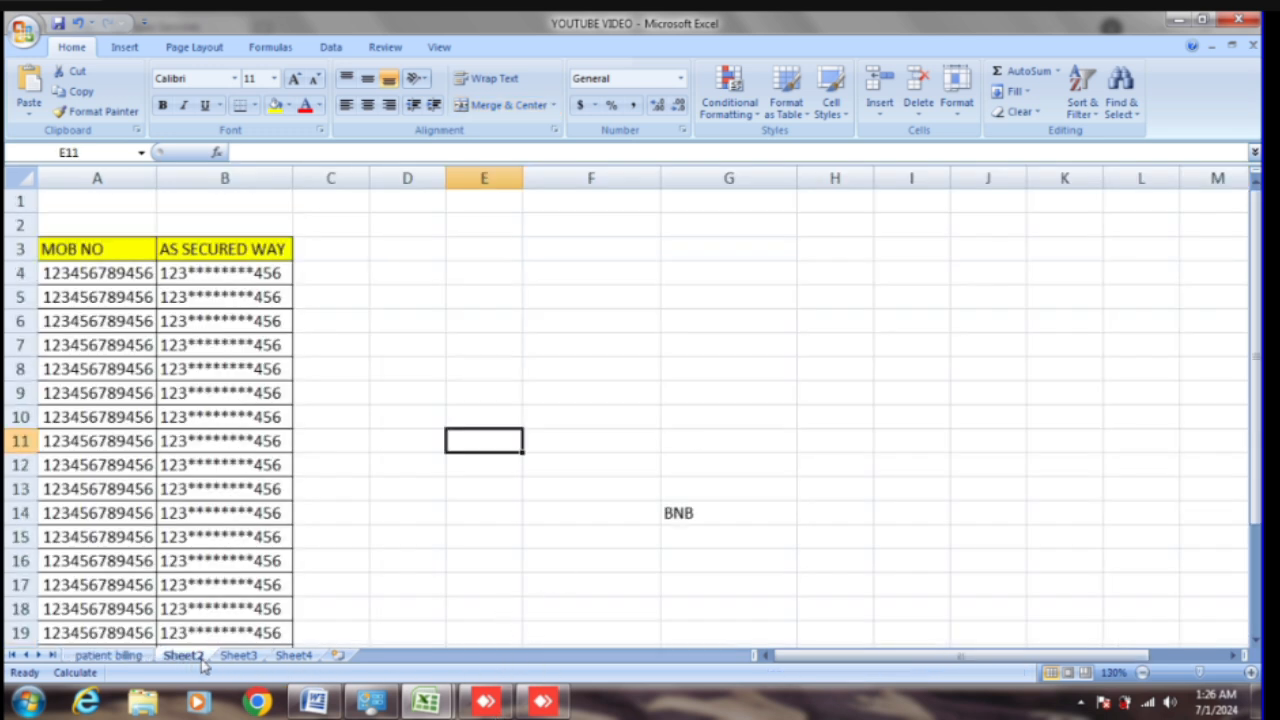
click(232, 655)
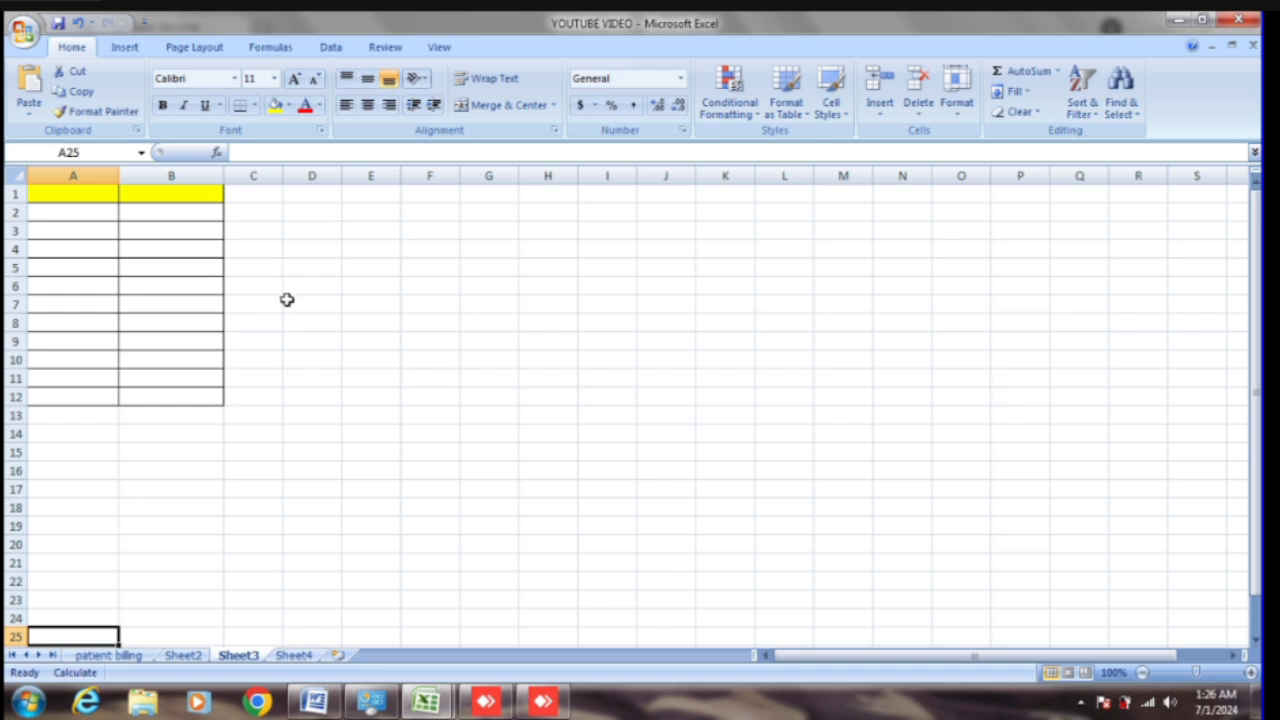
click(60, 192)
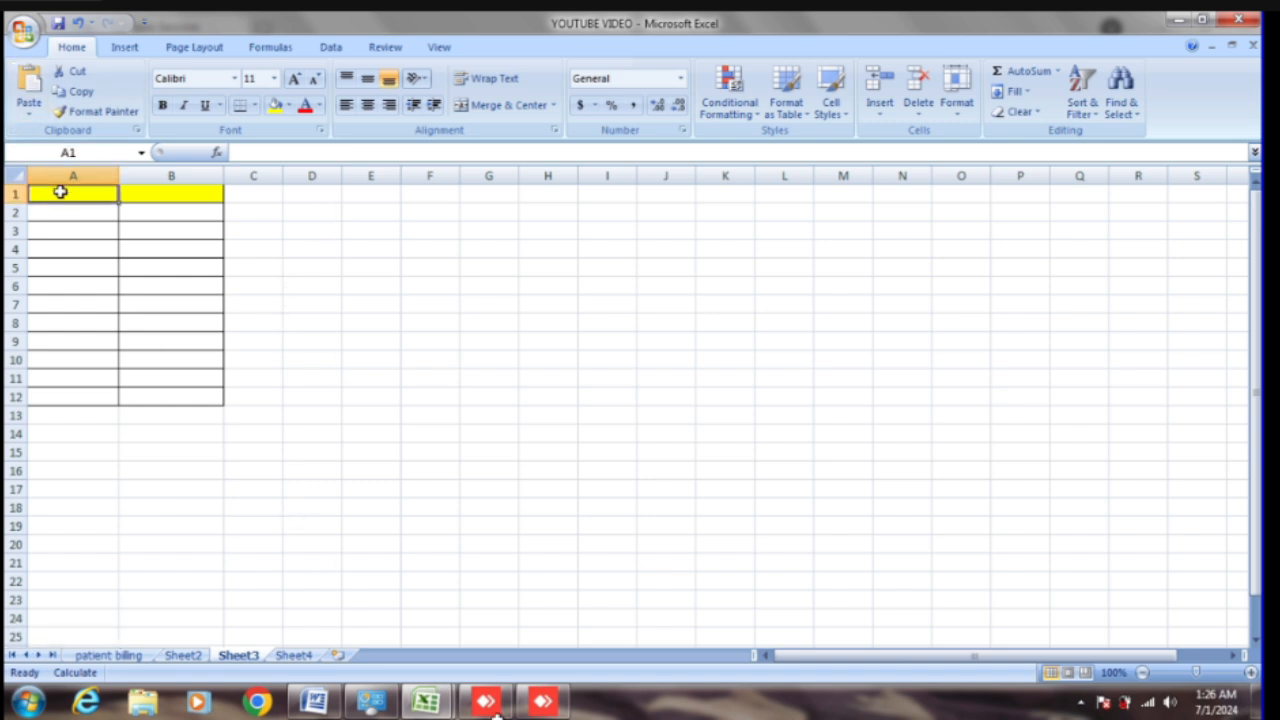
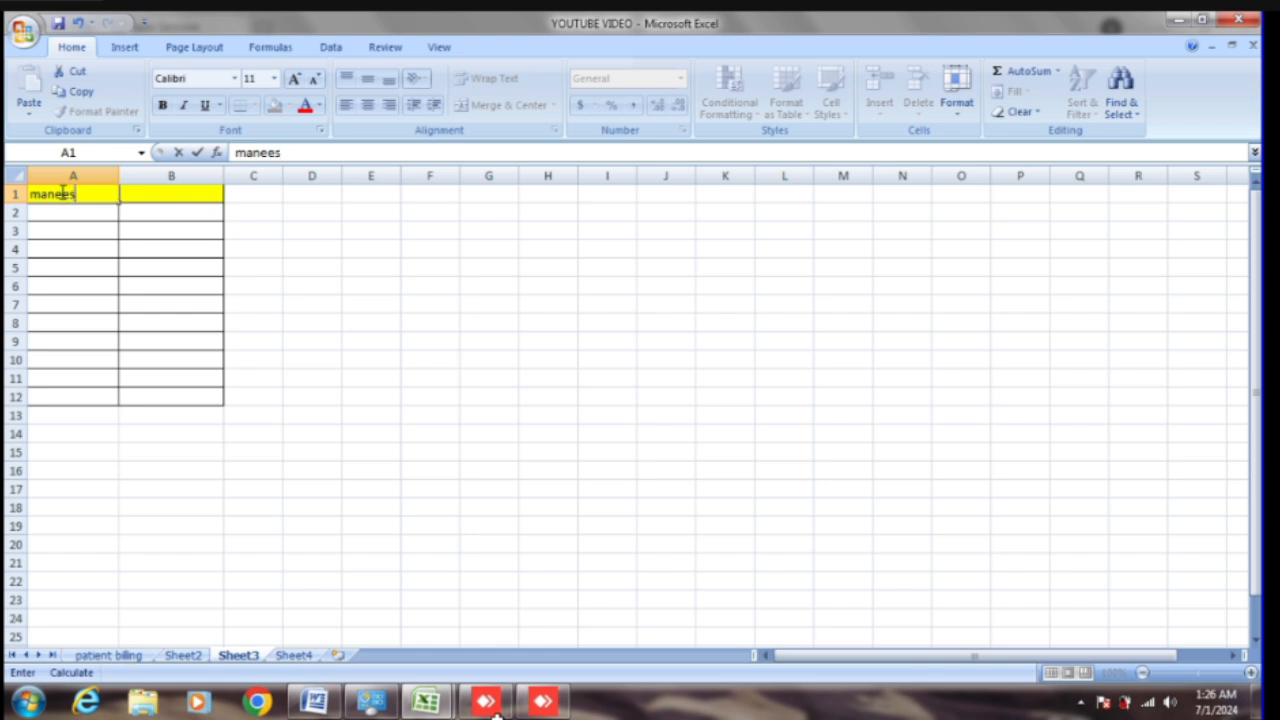
key(Tab)
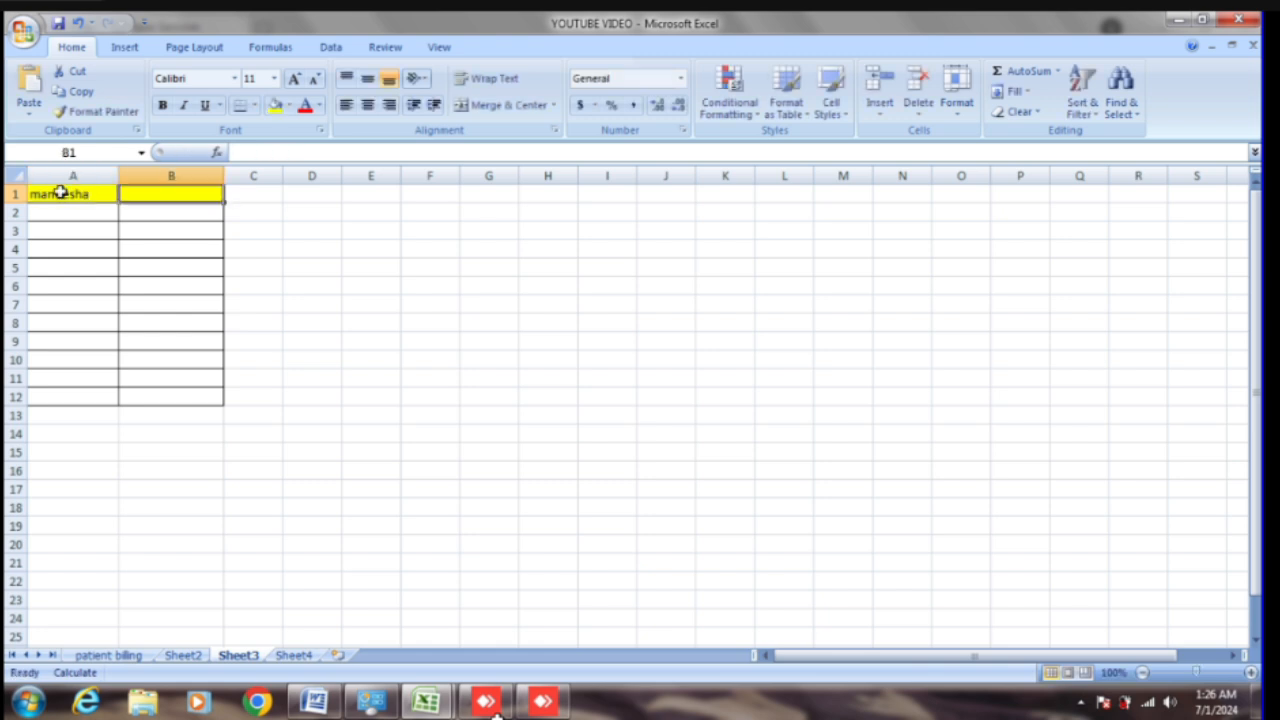
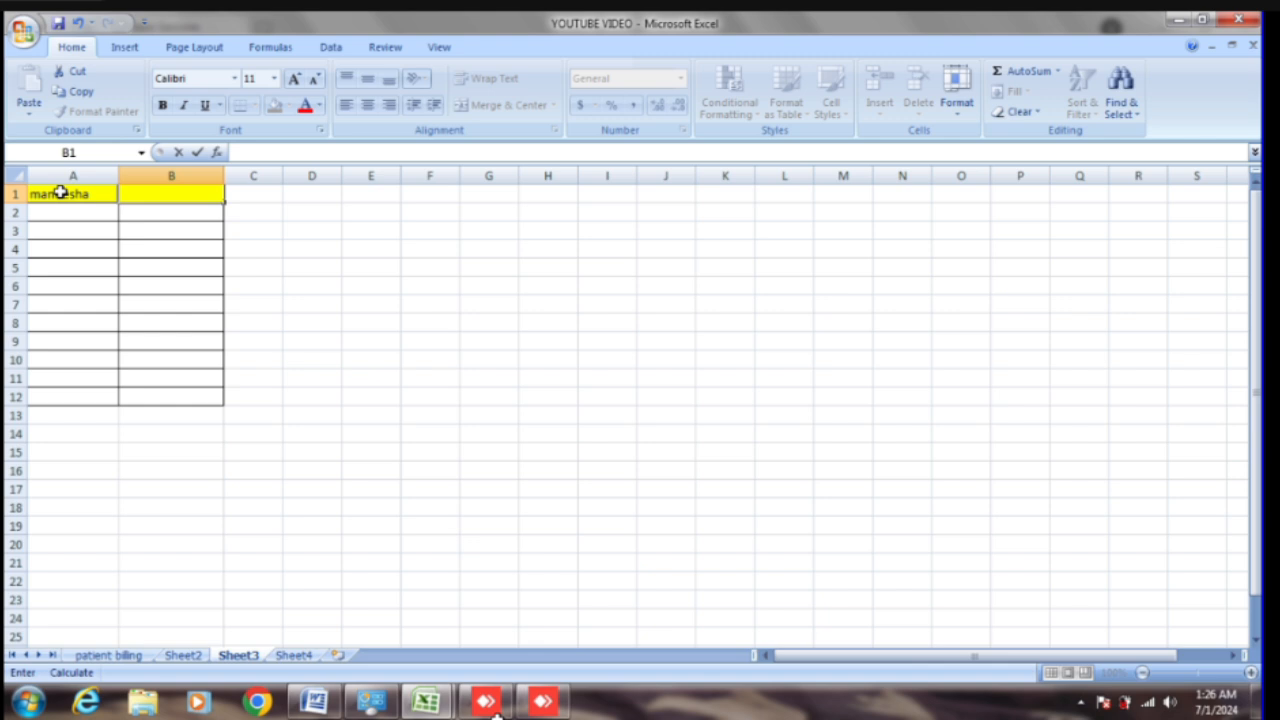
text(sg)
key(Tab)
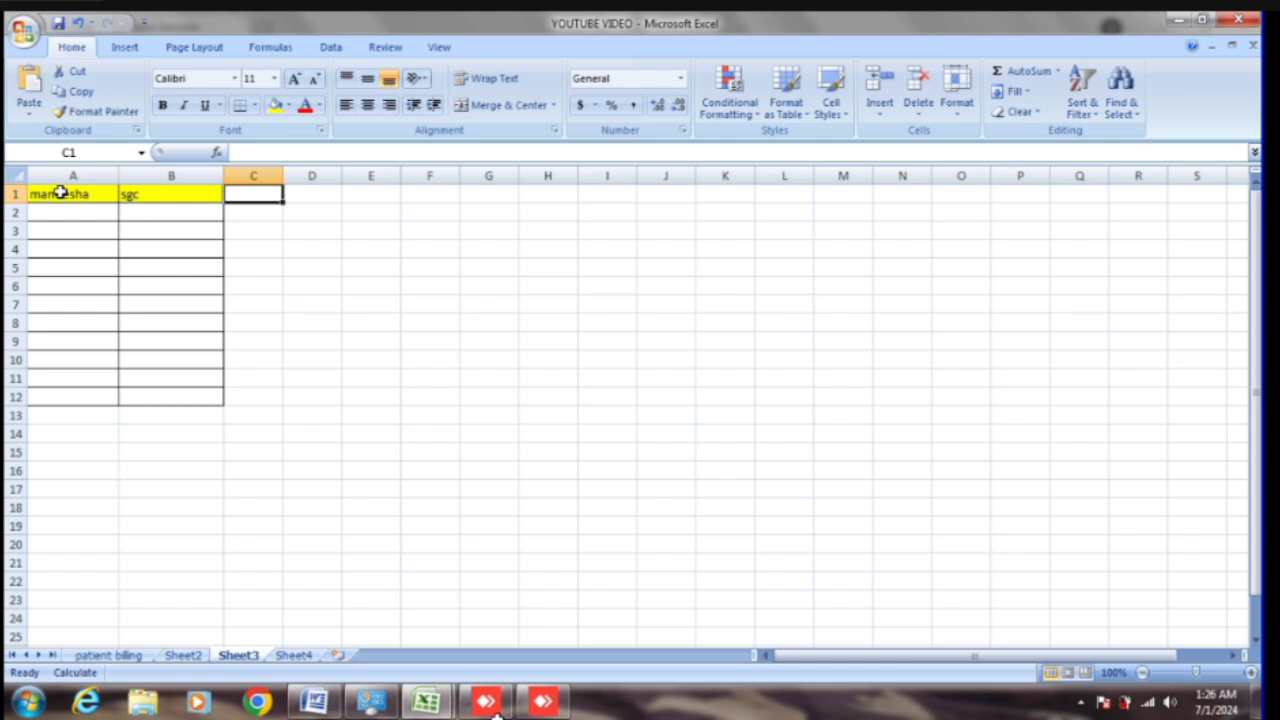
text(full)
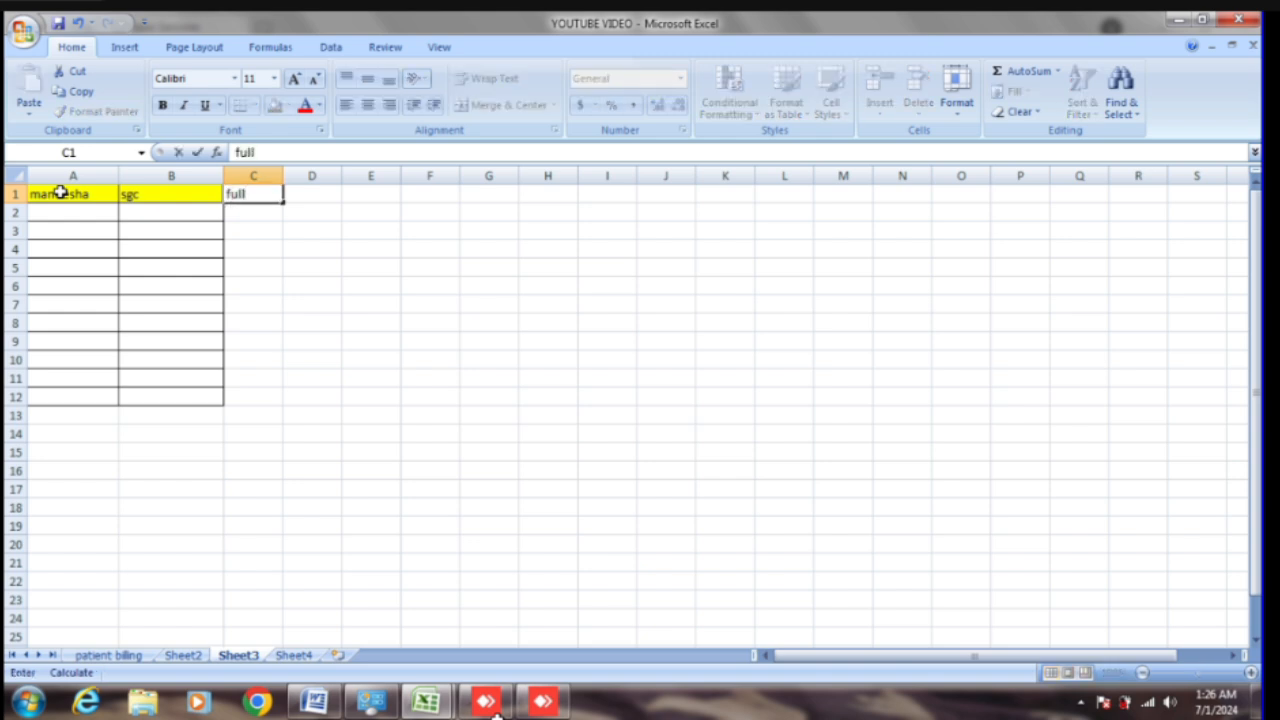
text( name)
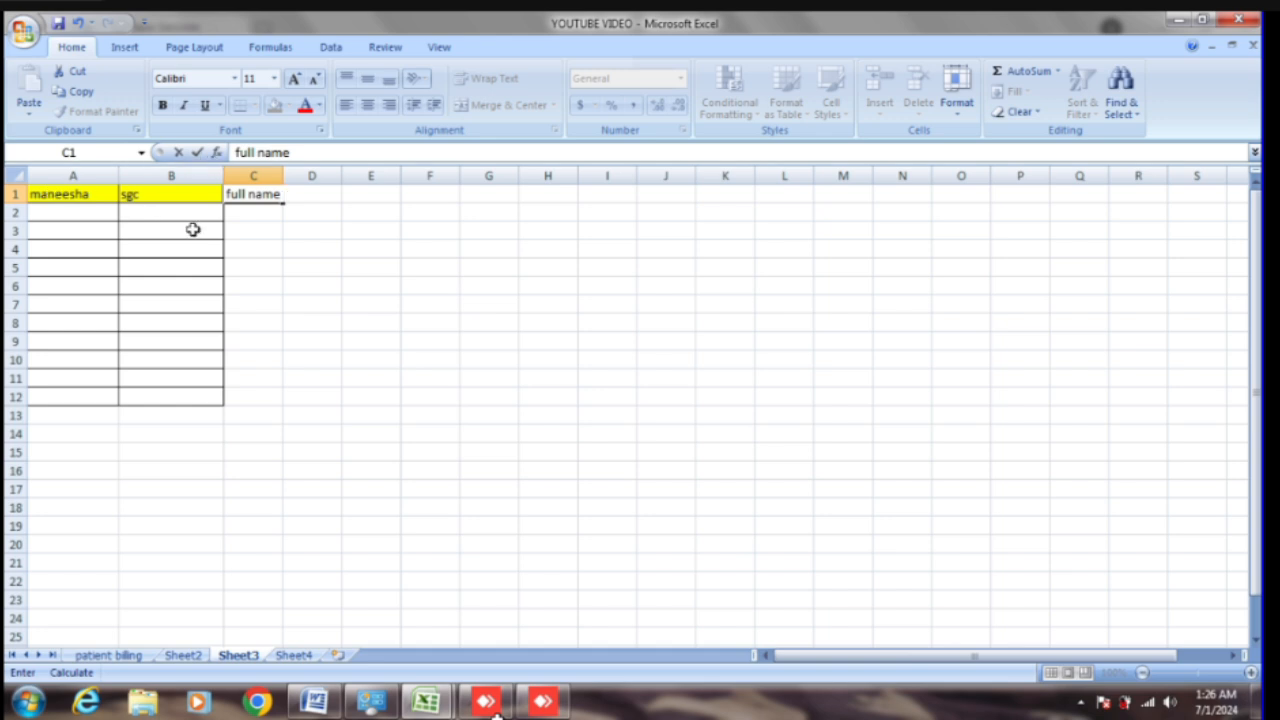
key(Return)
Step: Enter a second first name in A2 and a surname in B2
click(41, 213)
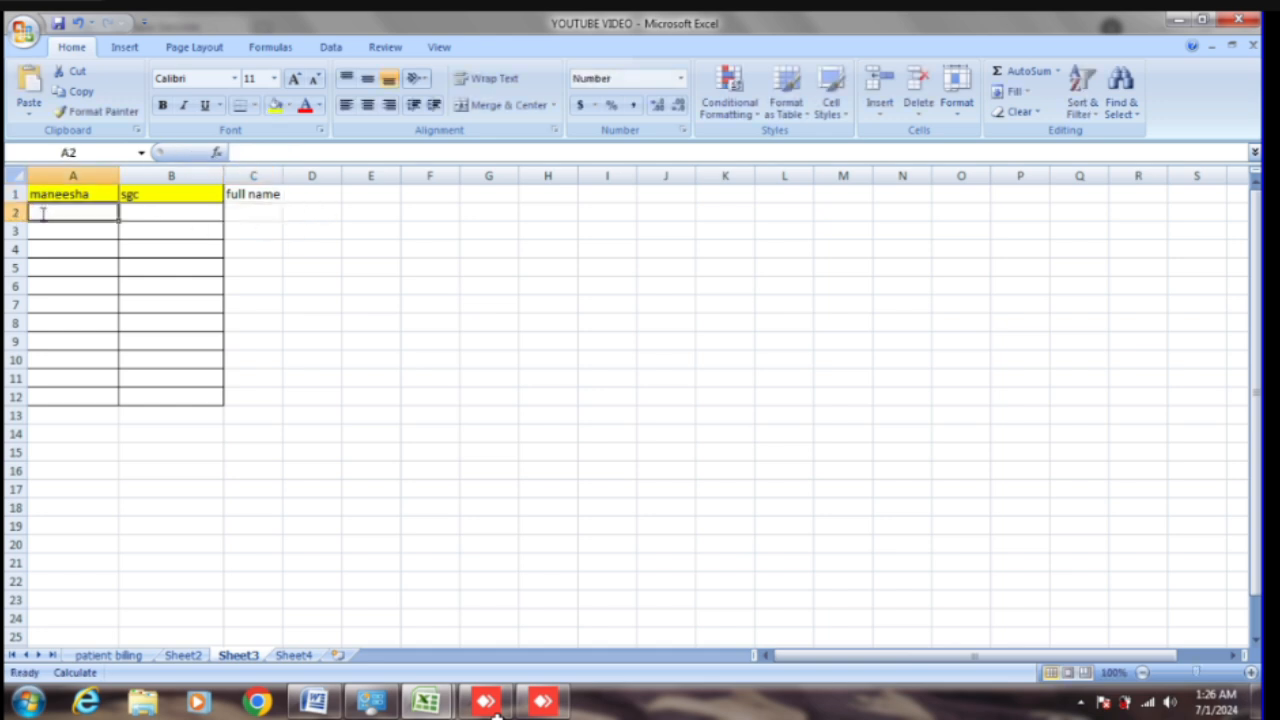
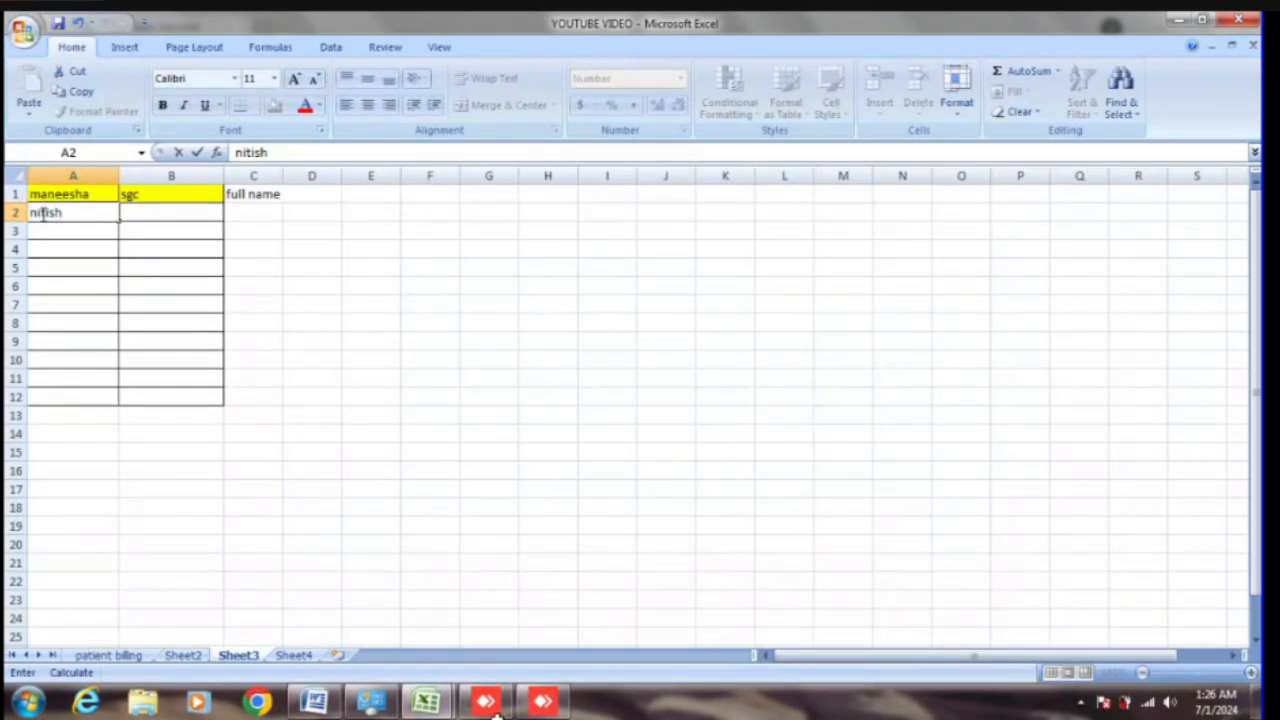
key(Tab)
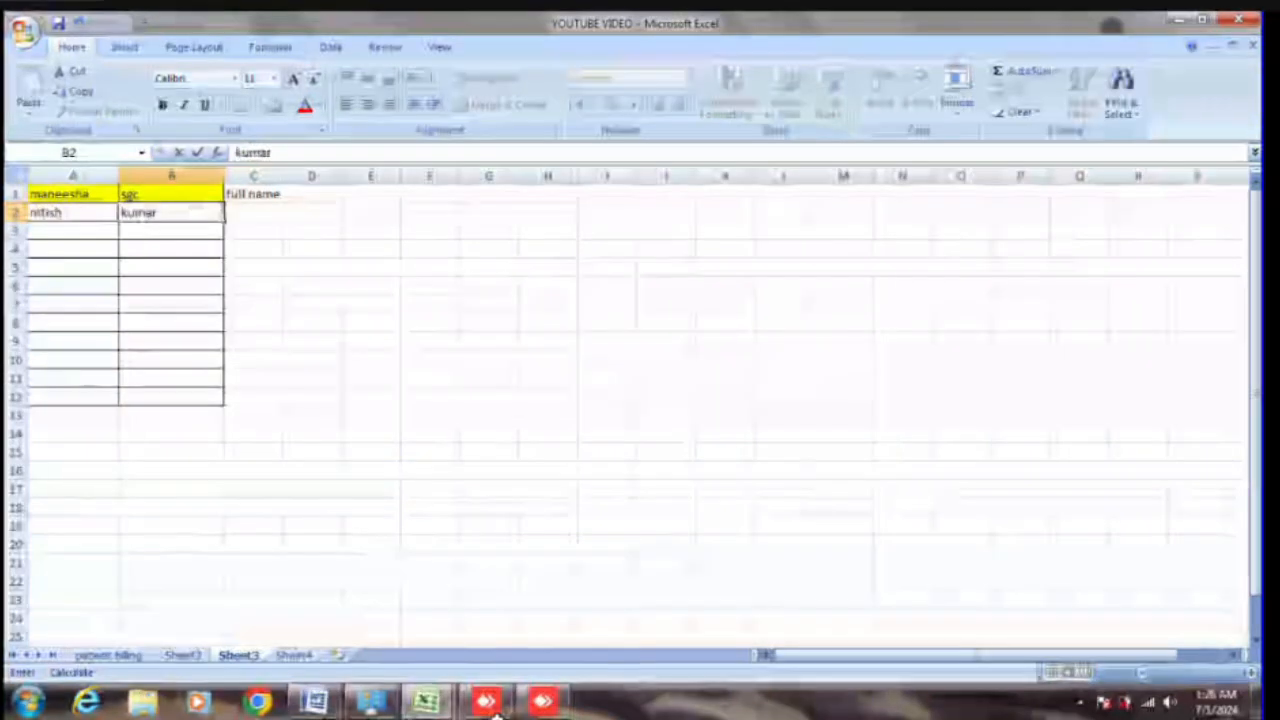
click(259, 213)
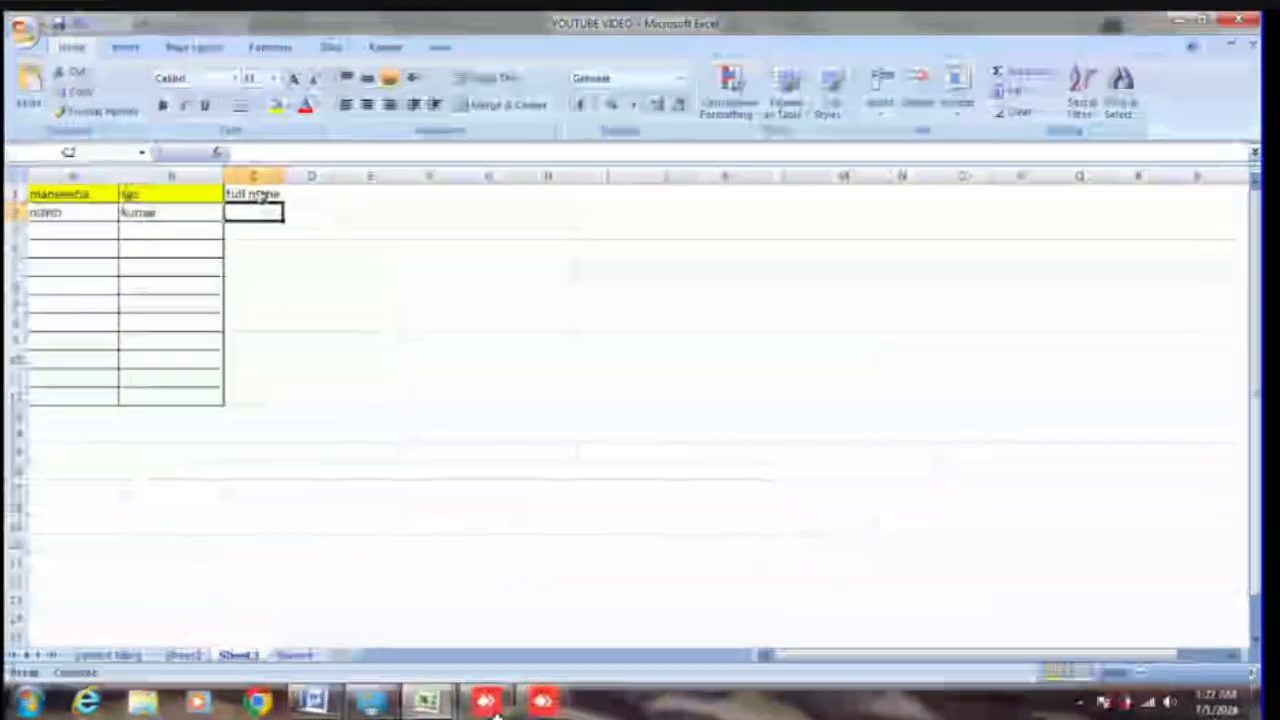
Step: Replace the 'full name' heading in C1 with row 1's first name and surname joined together
click(258, 194)
key(Delete)
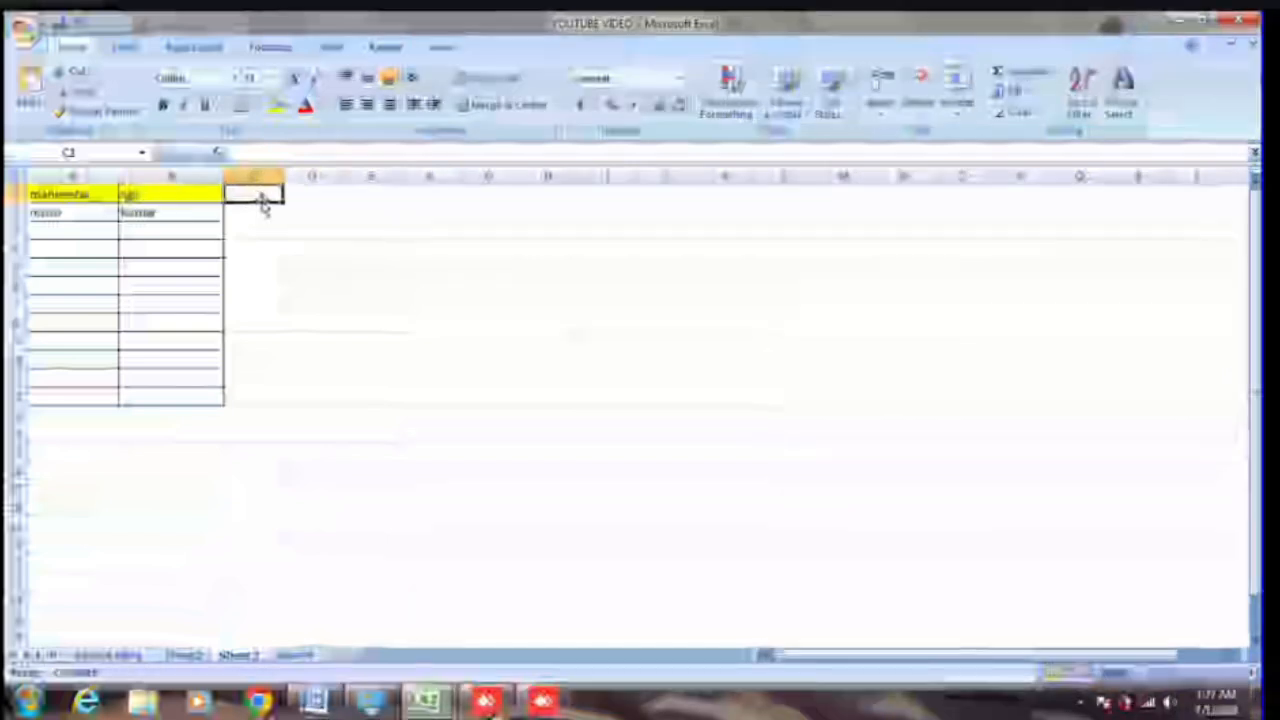
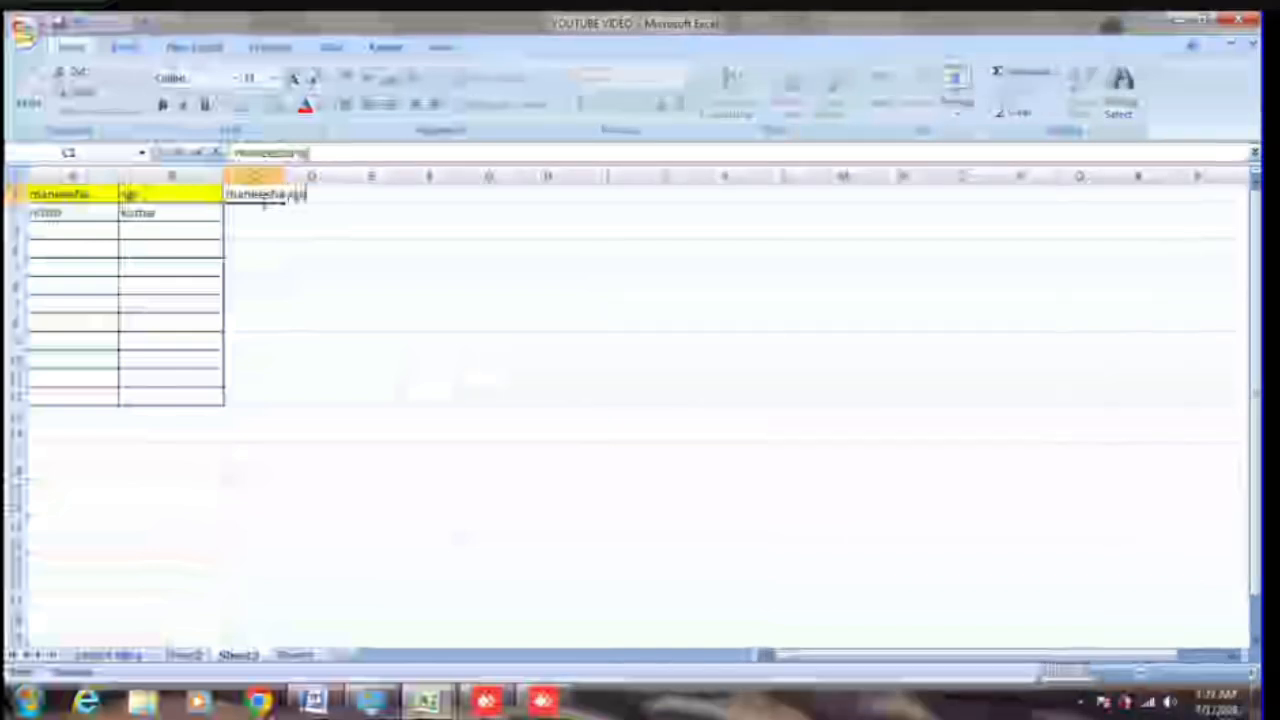
key(Return)
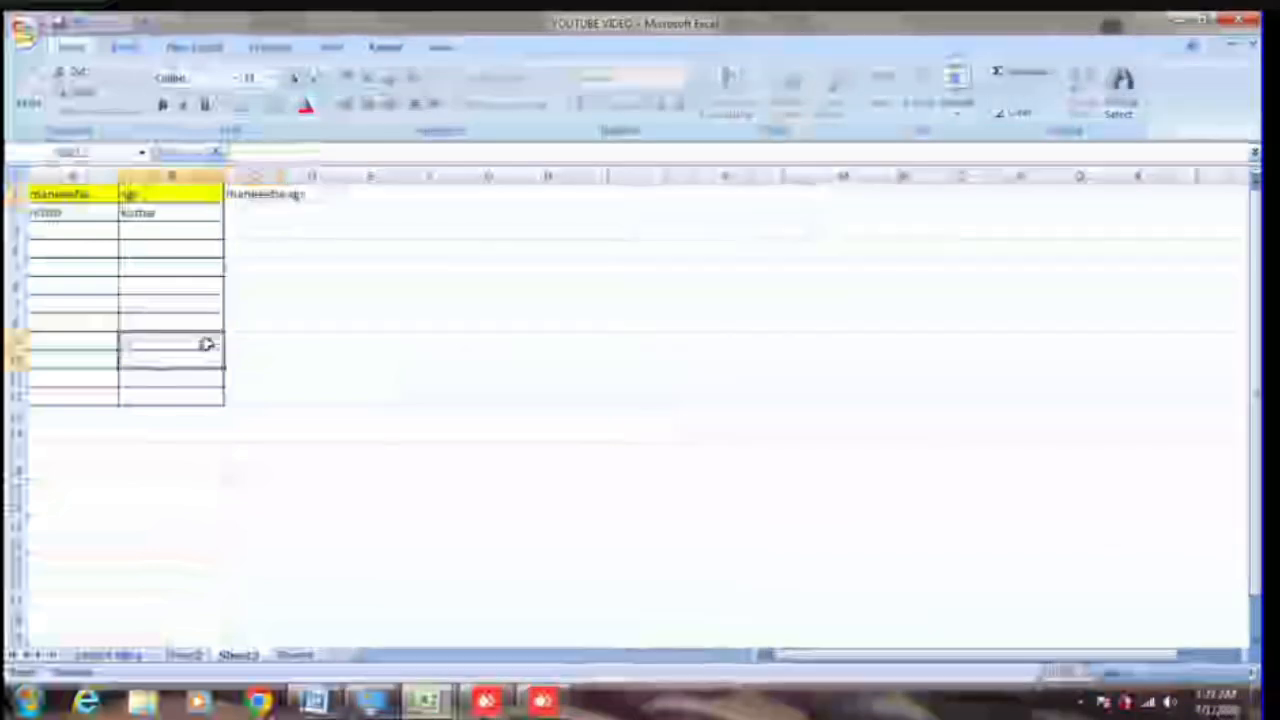
drag(255, 194, 271, 394)
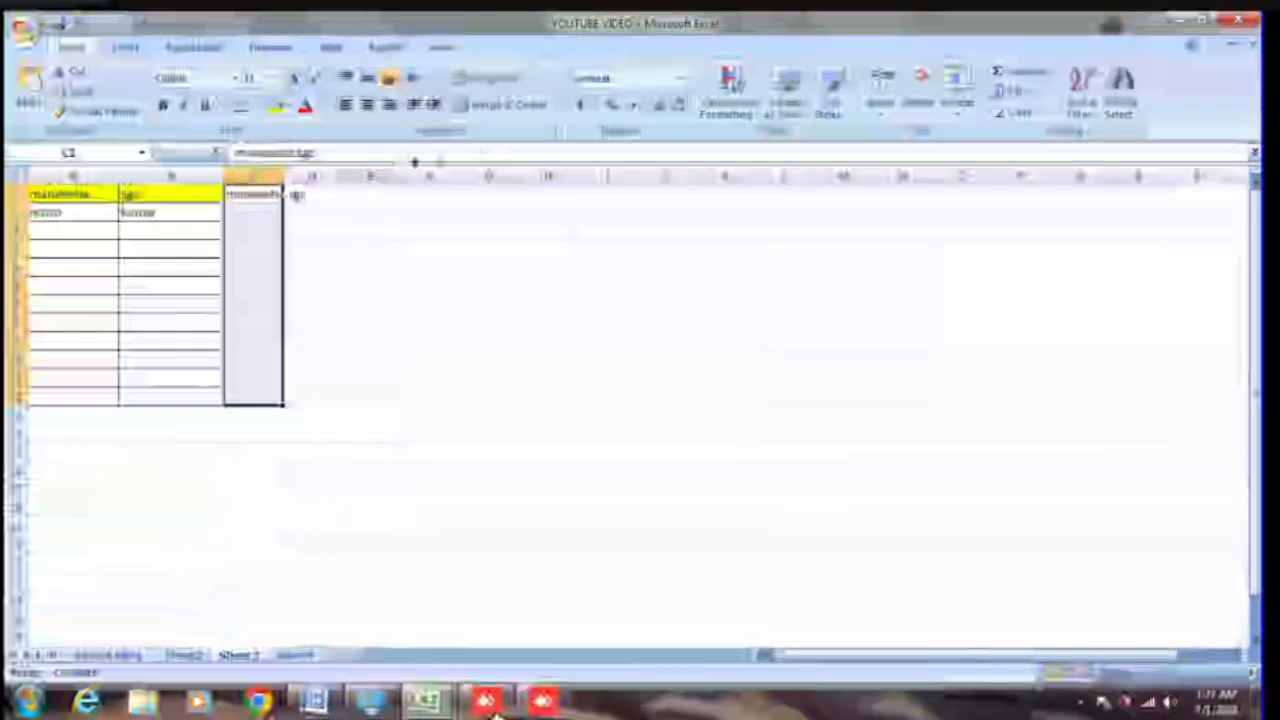
click(304, 246)
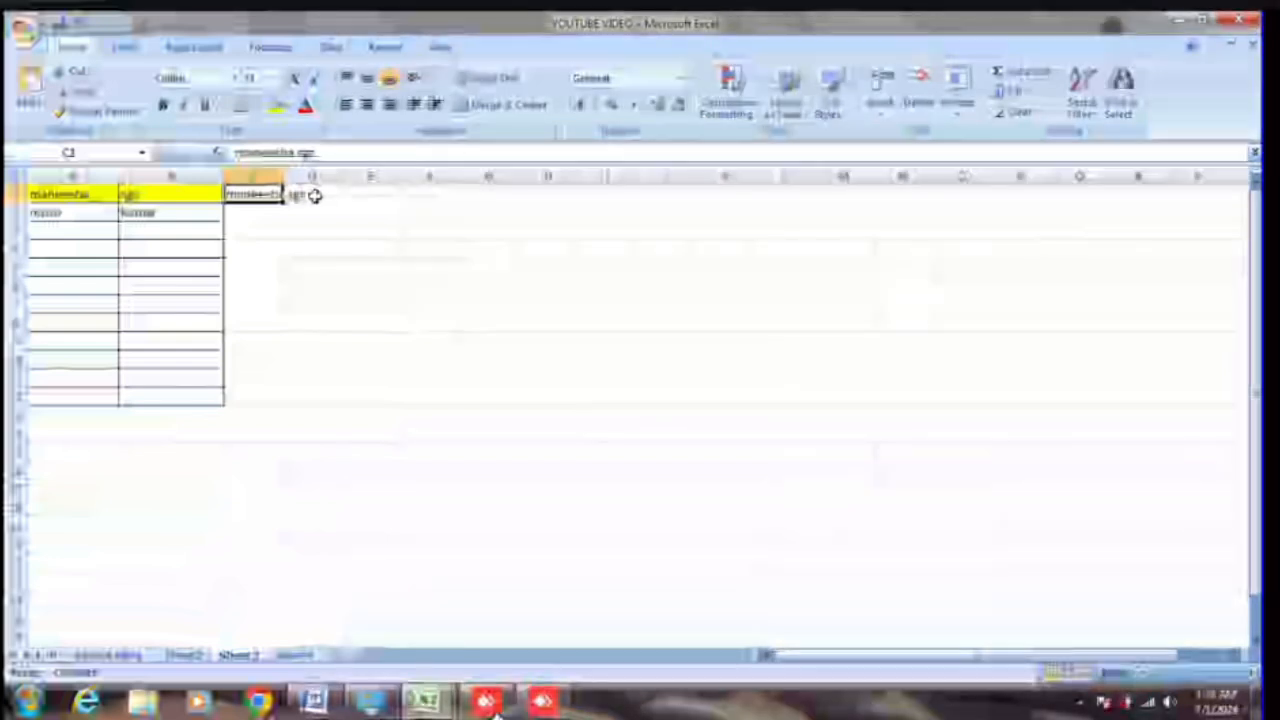
click(296, 582)
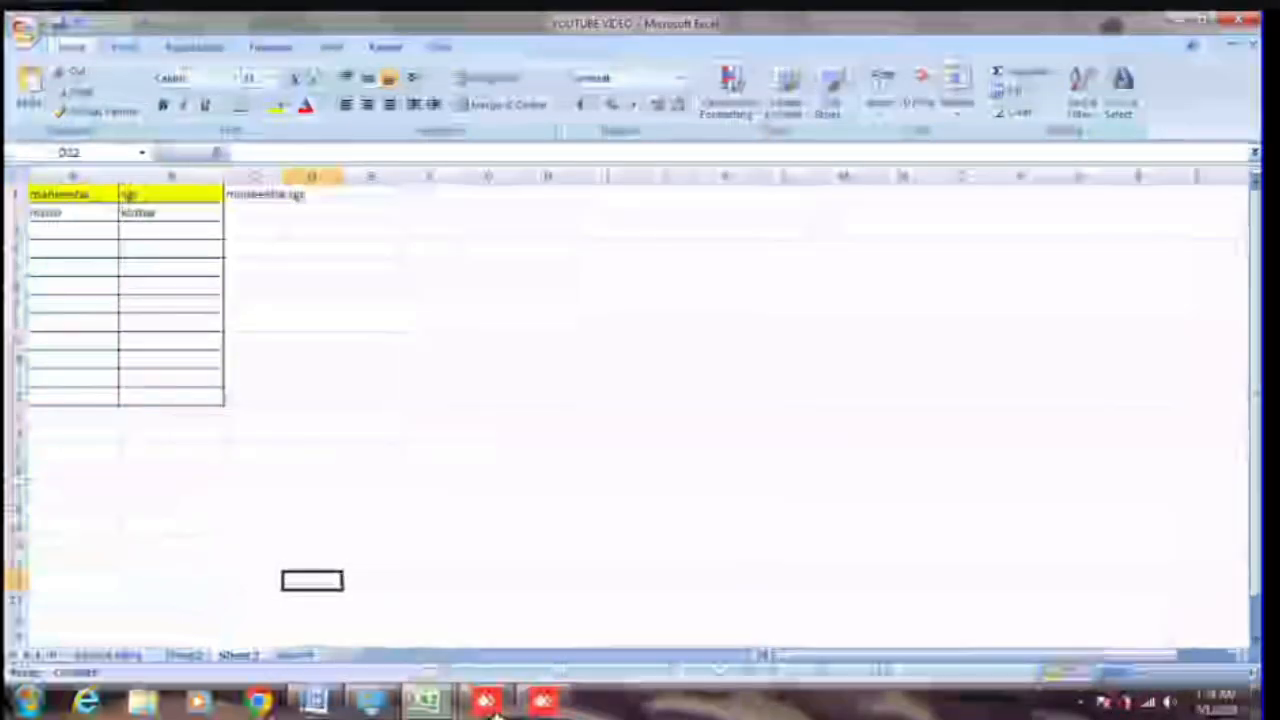
Step: Return to the patient billing sheet and scroll to the empty rows below the table
click(108, 655)
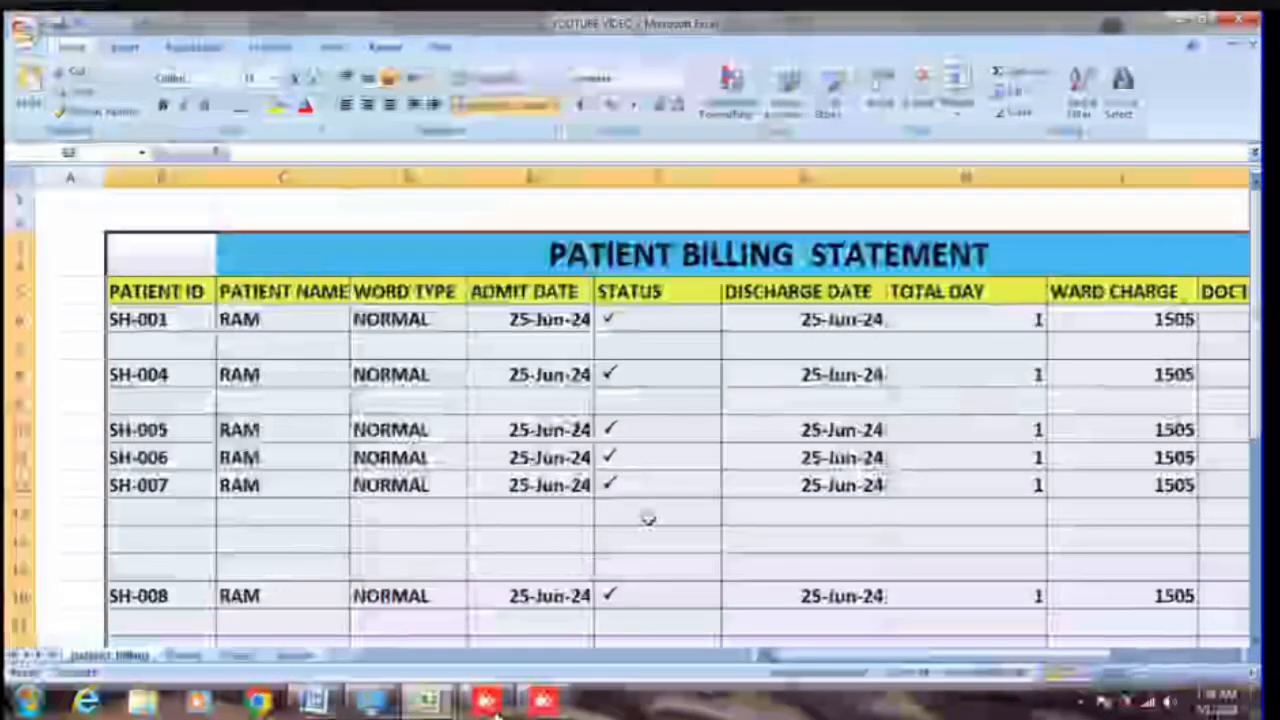
drag(767, 656, 865, 658)
scroll(680, 543, down, 5)
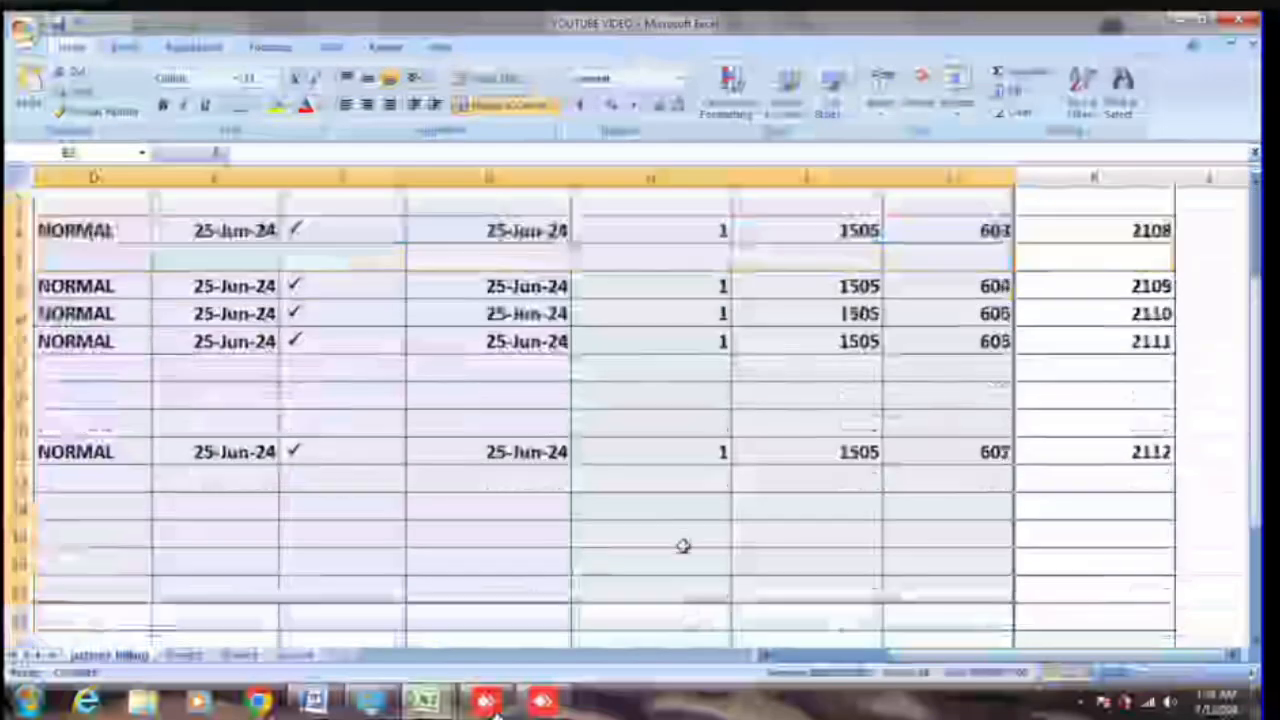
click(683, 545)
scroll(815, 513, up, 4)
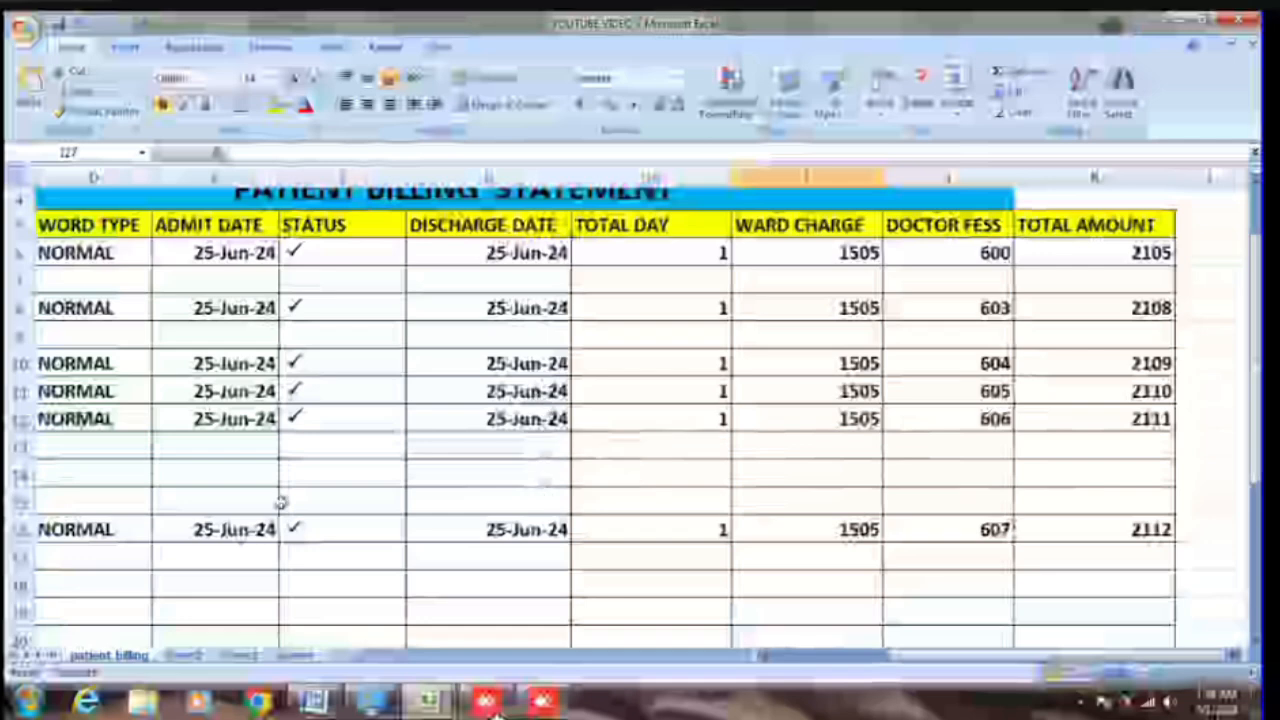
scroll(242, 583, down, 3)
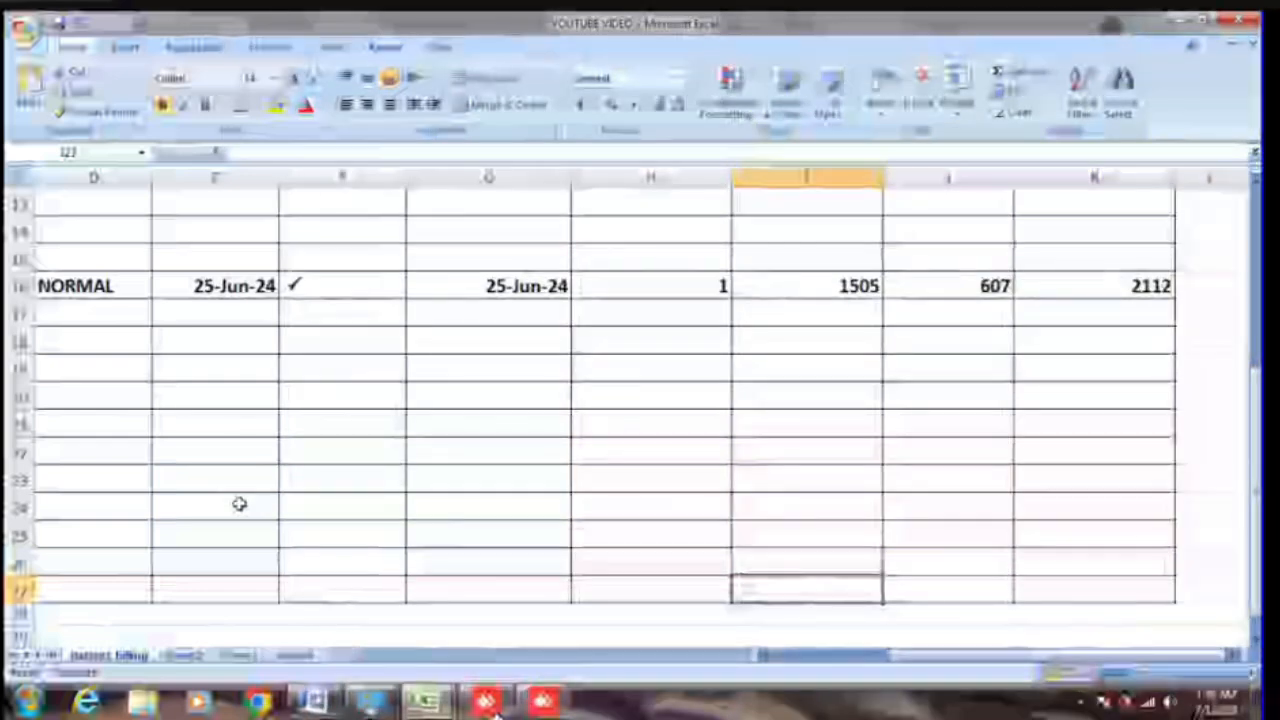
Step: Try the time and date shortcuts together in E17, then abandon the mixed entry
click(266, 314)
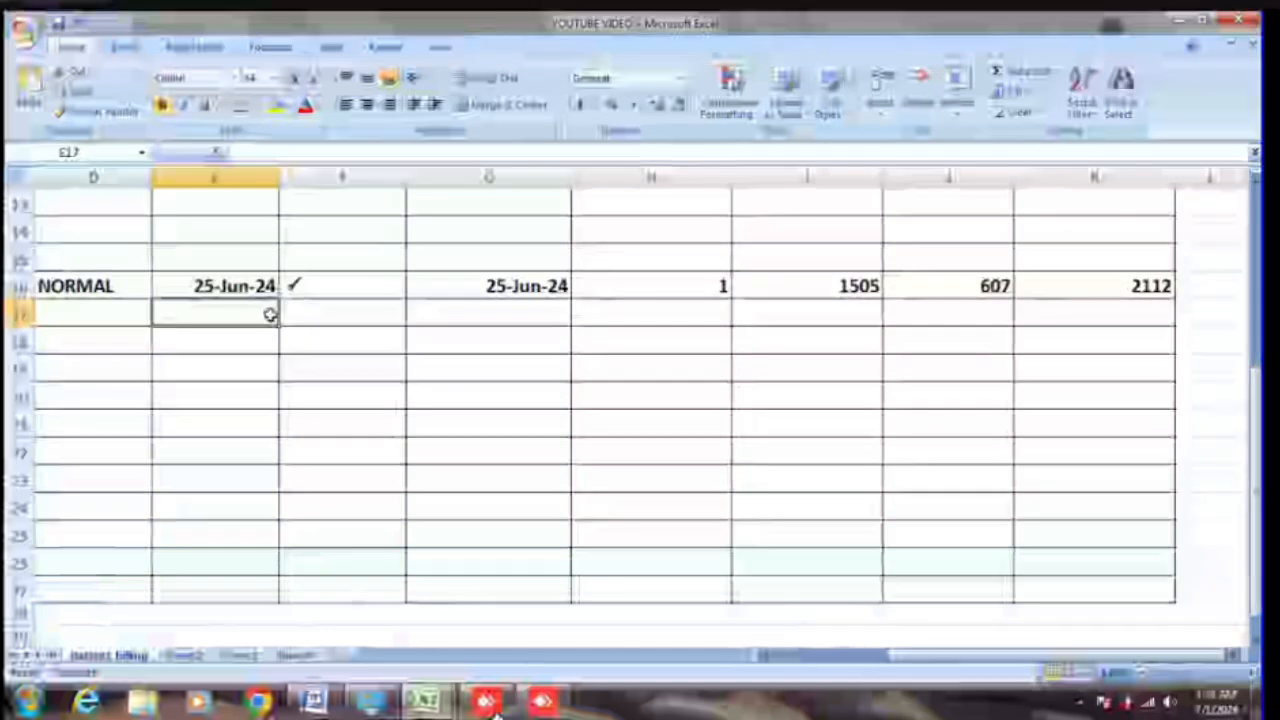
key(ctrl+shift+semicolon)
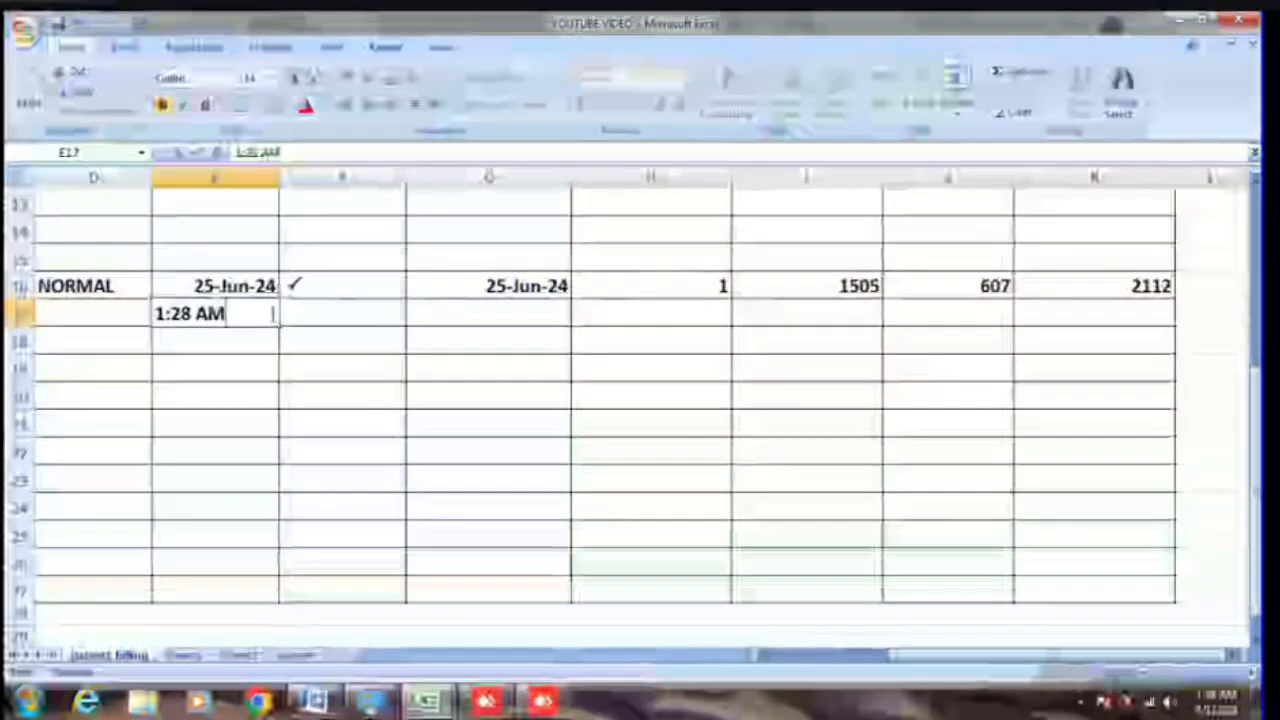
key(ctrl+semicolon)
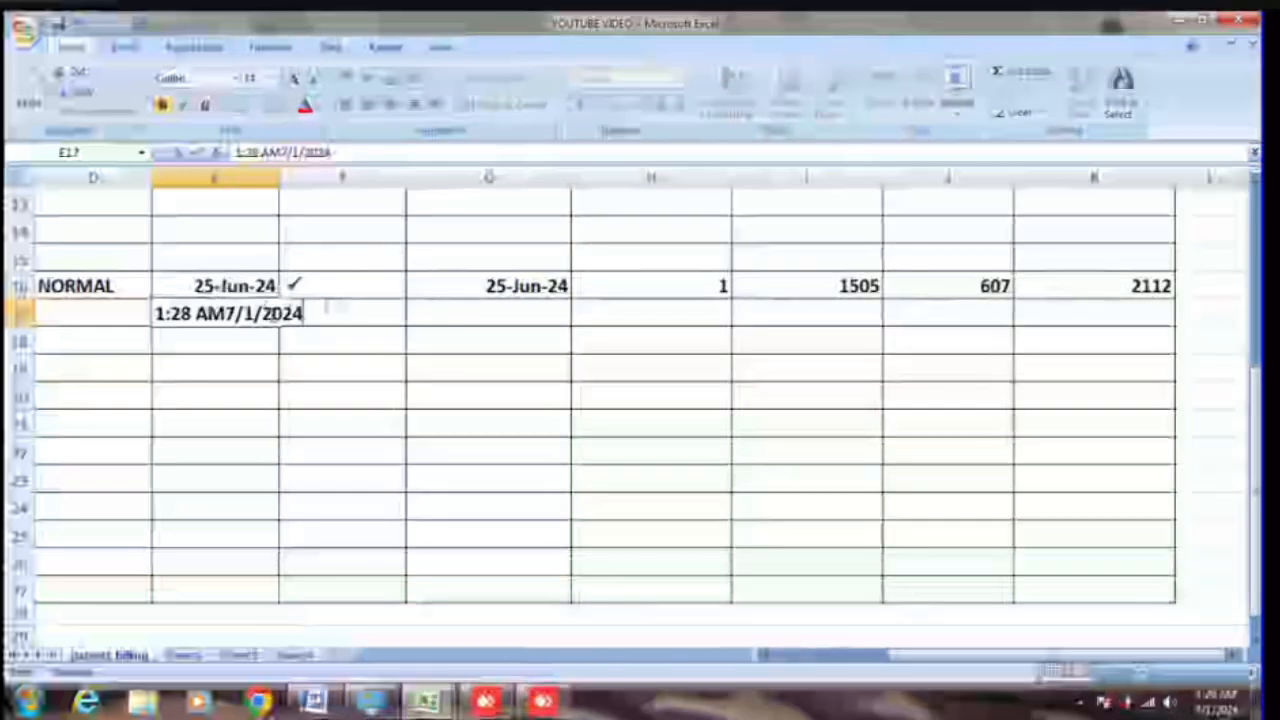
key(BackSpace)
key(BackSpace)
key(BackSpace)
key(BackSpace)
key(BackSpace)
key(BackSpace)
key(BackSpace)
key(BackSpace)
key(BackSpace)
key(BackSpace)
key(BackSpace)
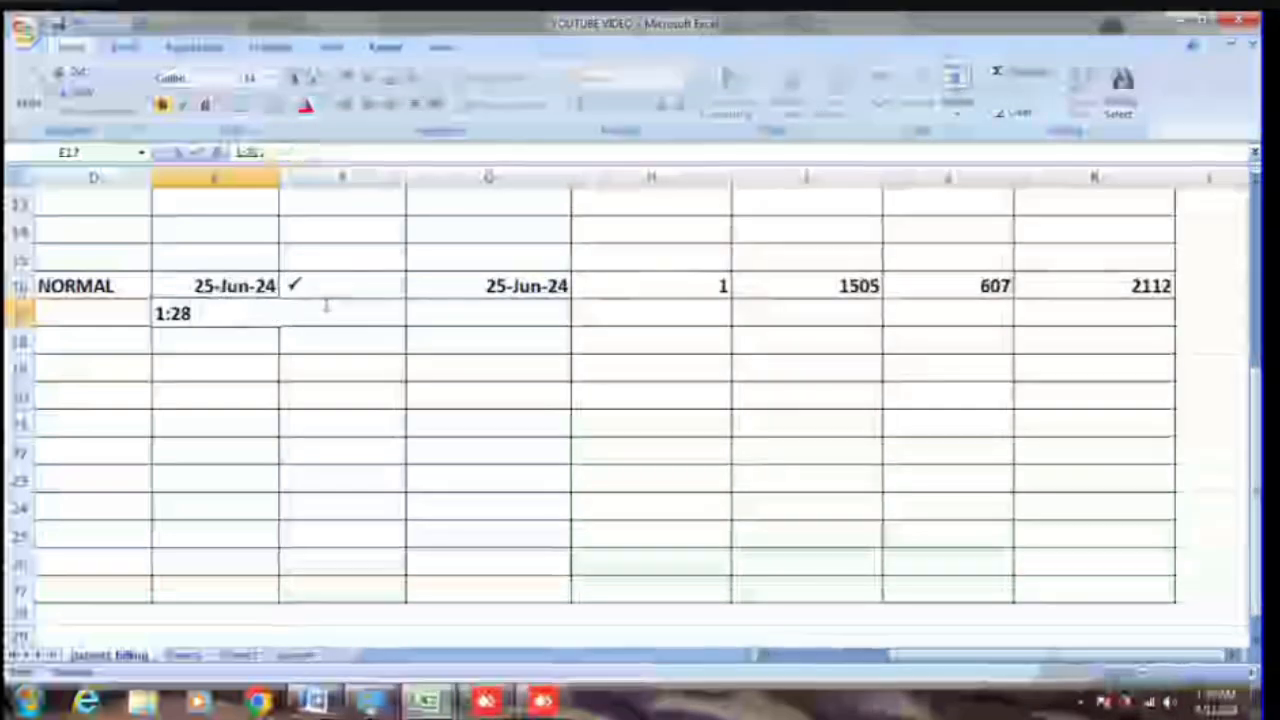
key(BackSpace)
key(BackSpace)
key(BackSpace)
key(BackSpace)
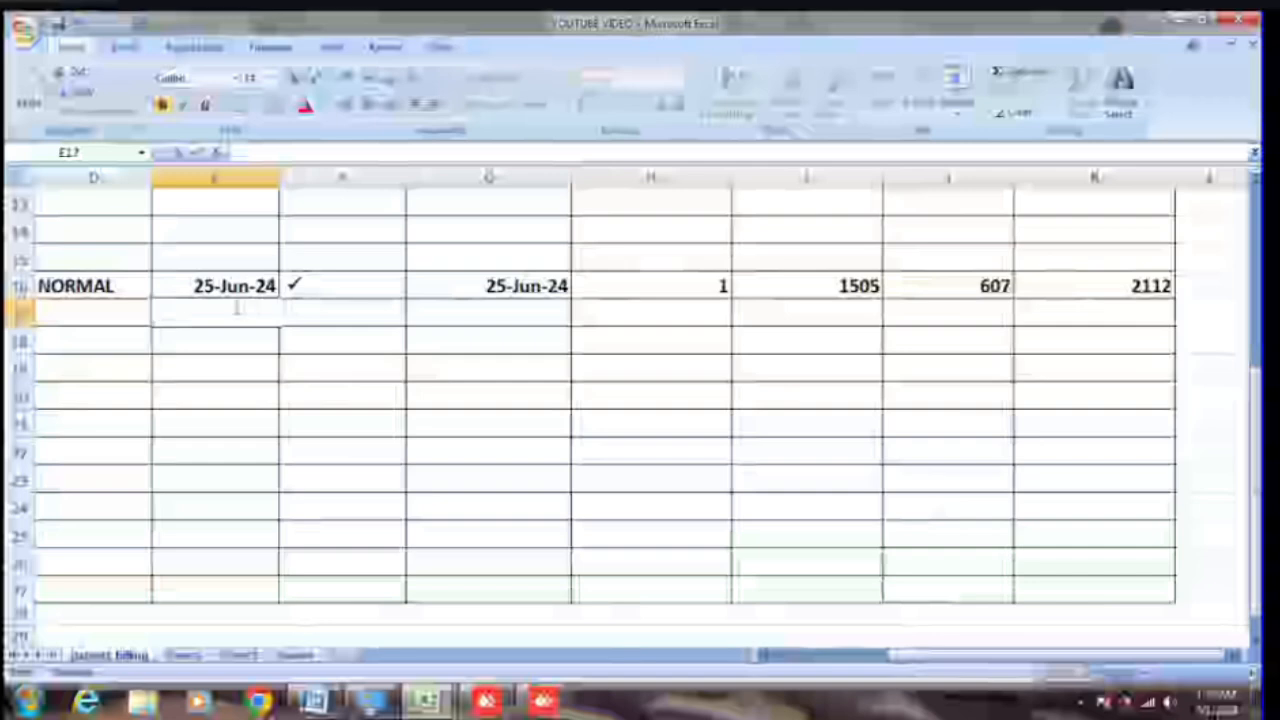
click(317, 420)
Step: Insert today's date 7/1/2024 into E17 and start the current time in F17
click(234, 312)
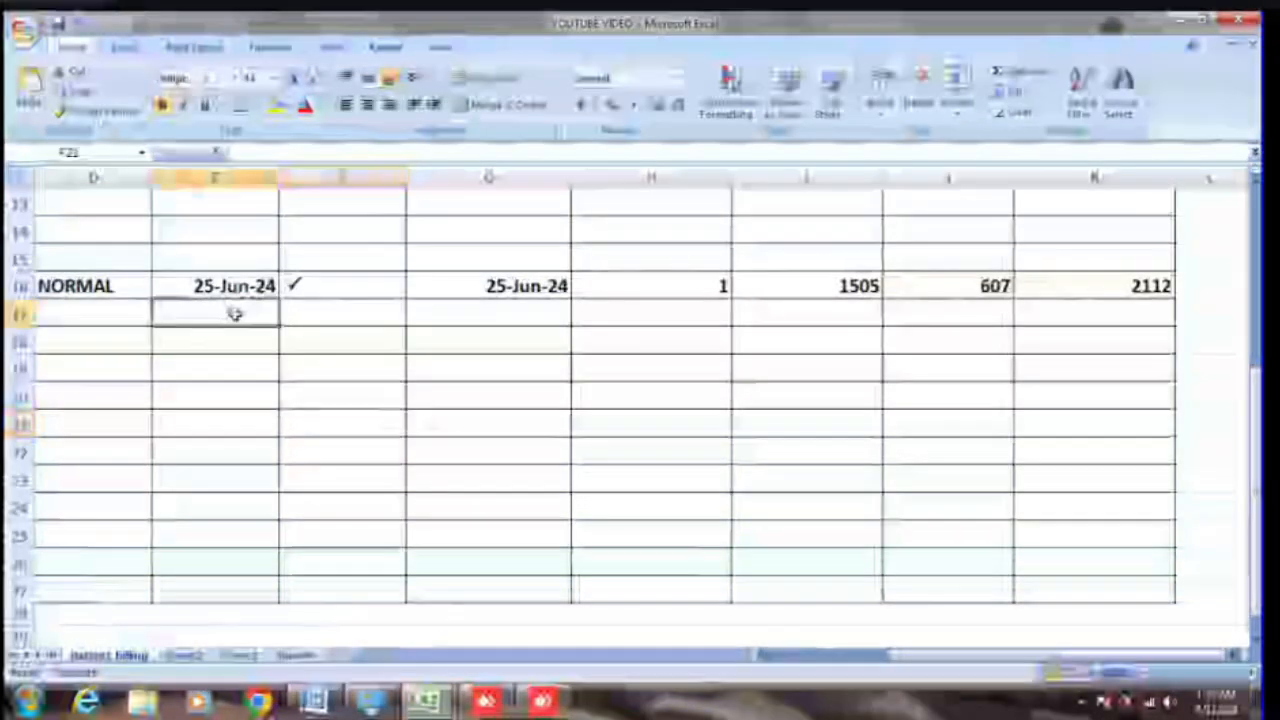
key(ctrl+semicolon)
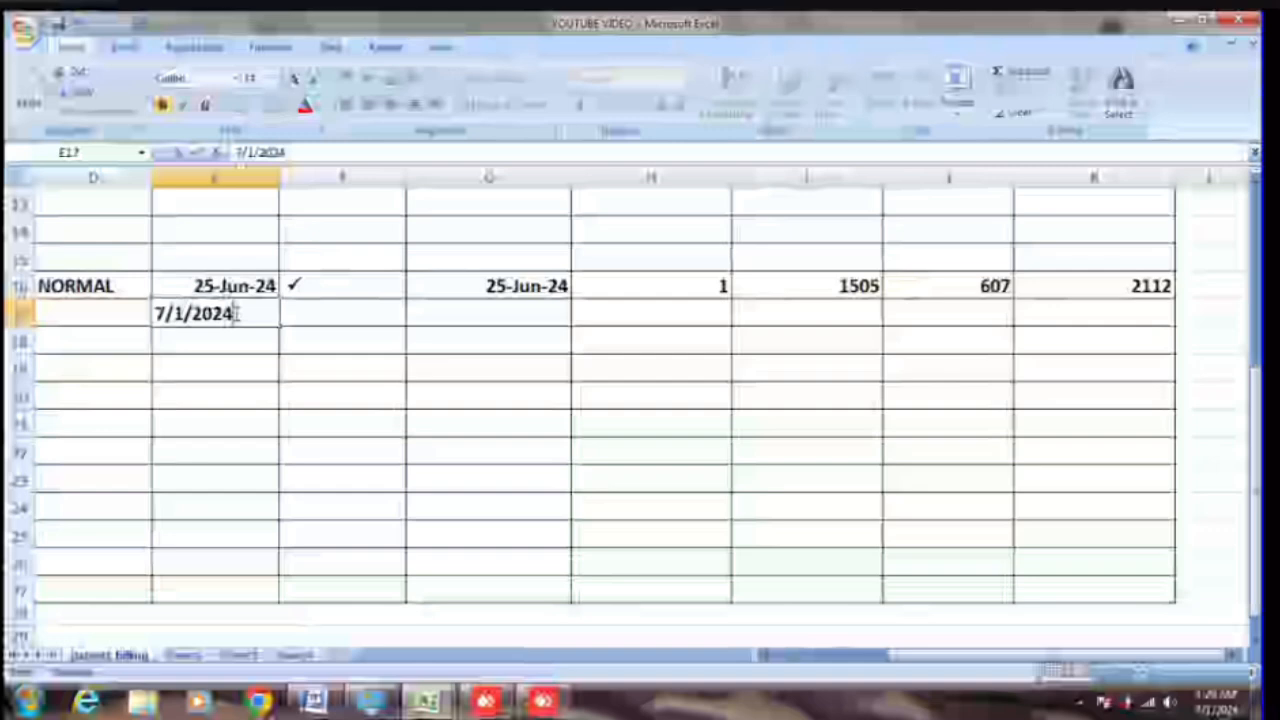
key(Tab)
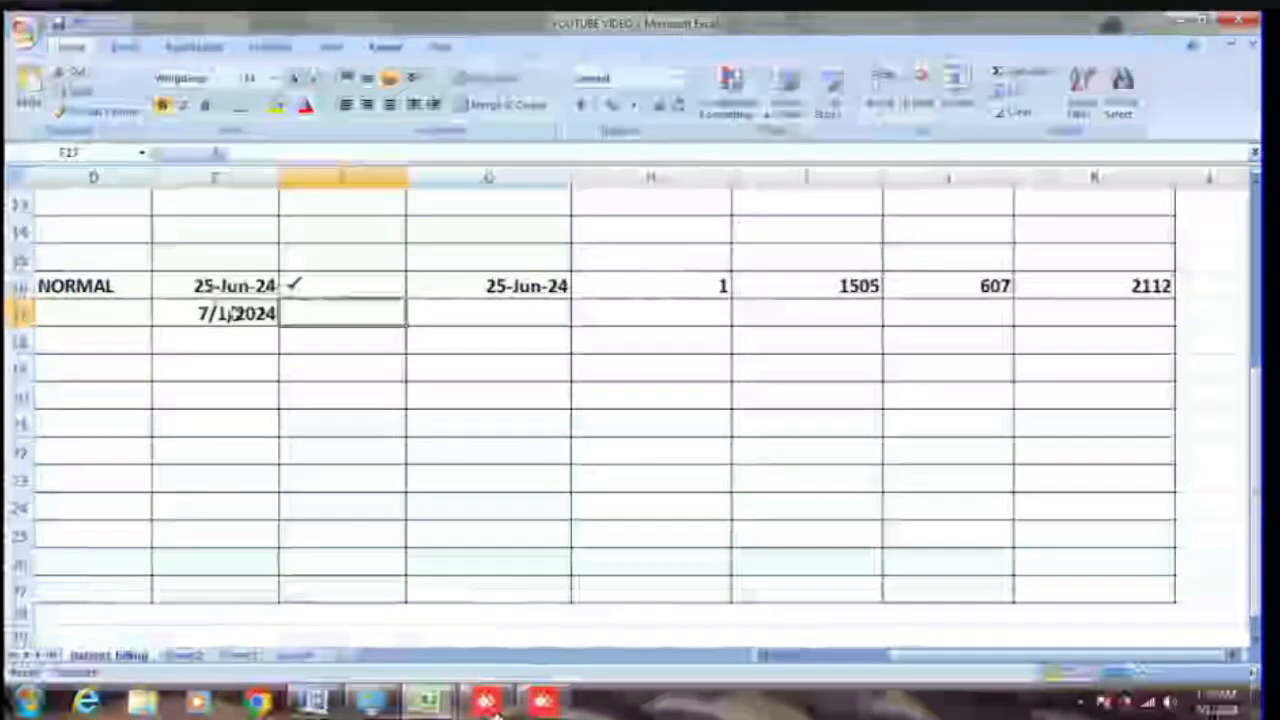
key(ctrl+shift+semicolon)
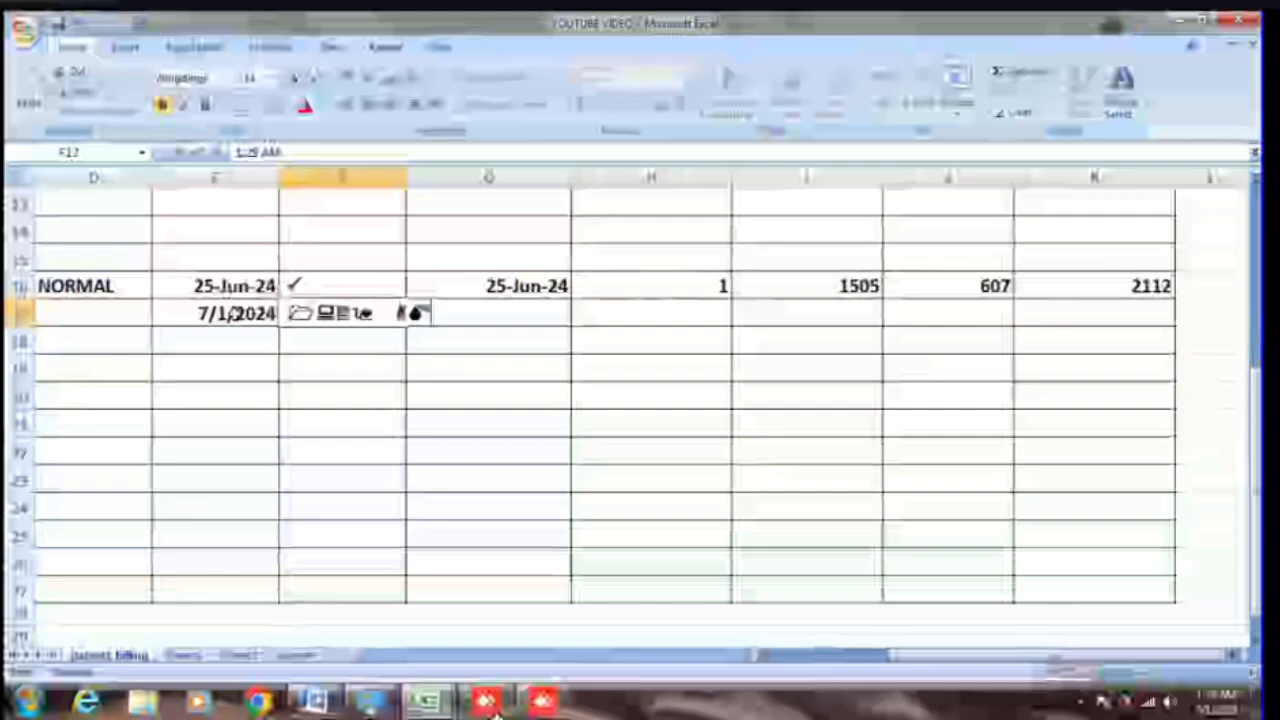
Step: Stamp the current time 1:29 AM into E23 and clear the garbled entry in F17
click(129, 372)
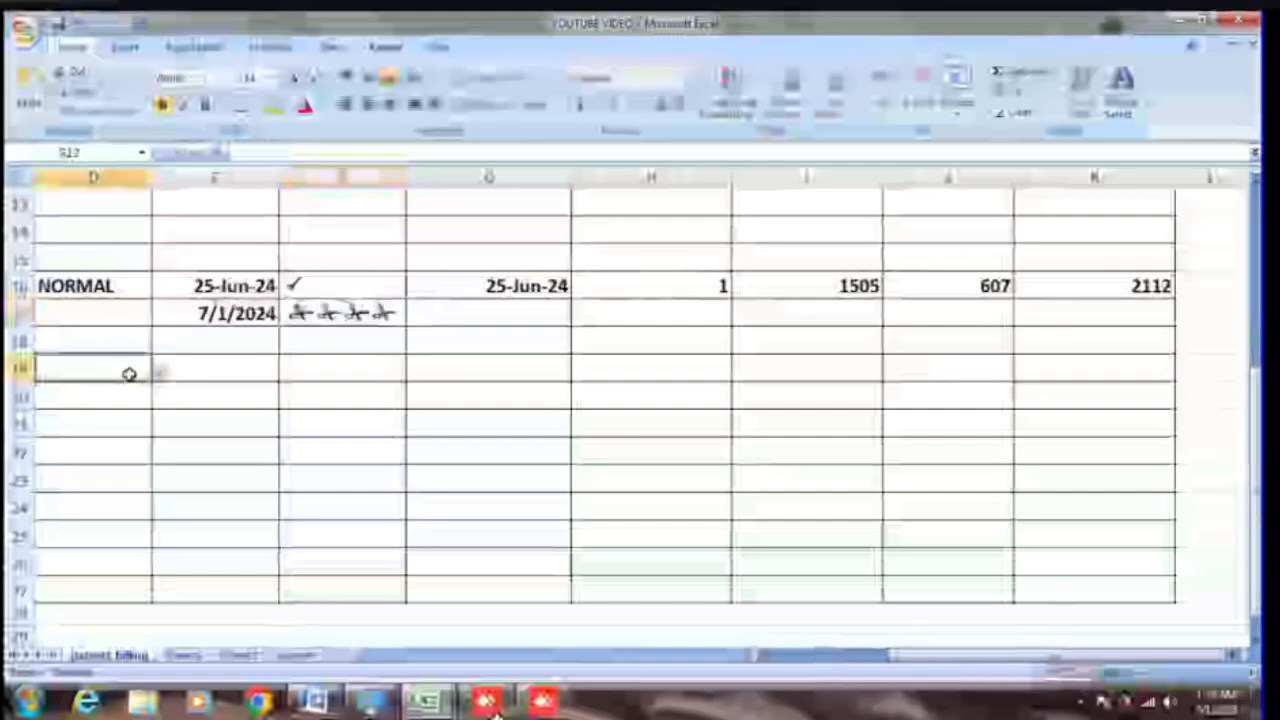
click(171, 474)
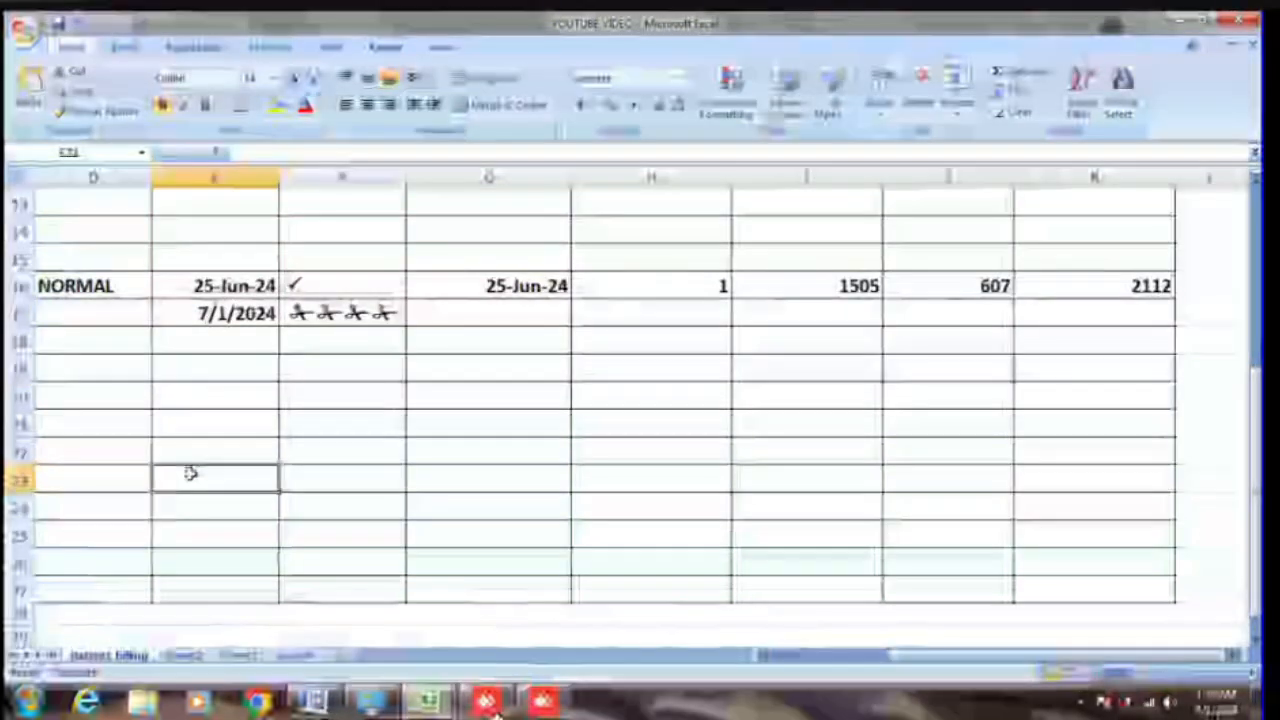
key(ctrl+shift+semicolon)
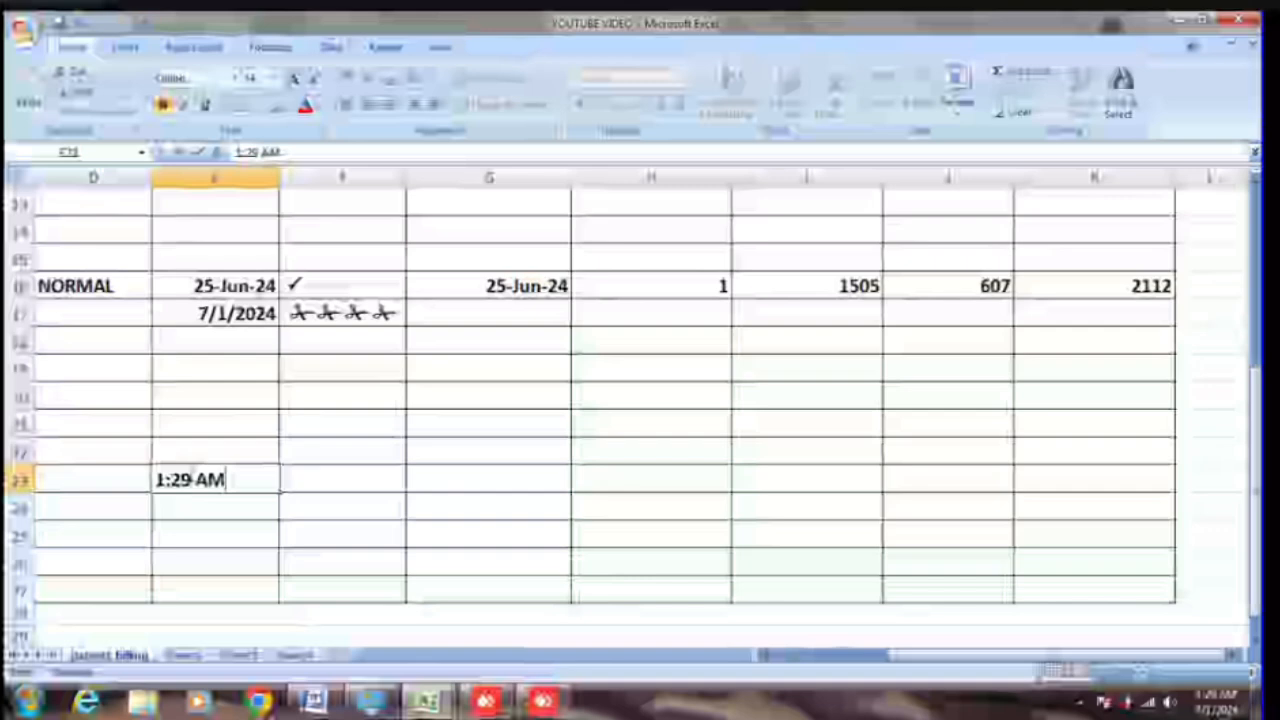
click(350, 314)
key(Delete)
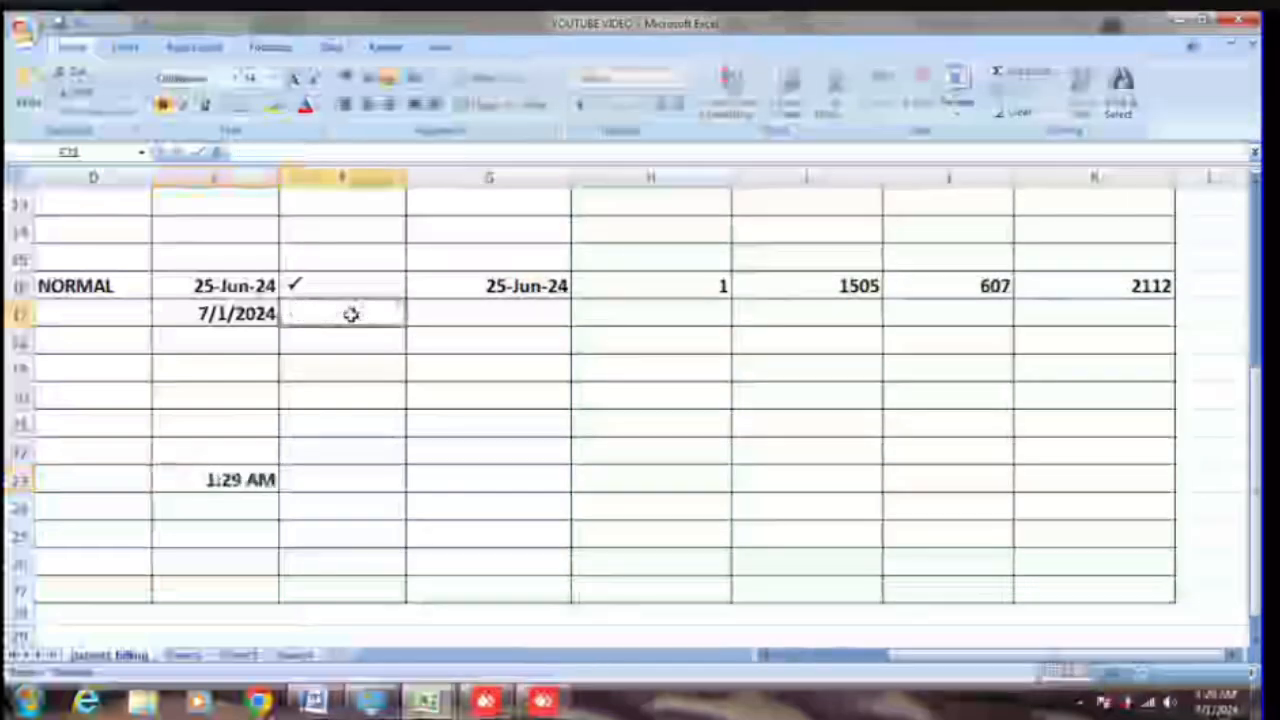
click(300, 538)
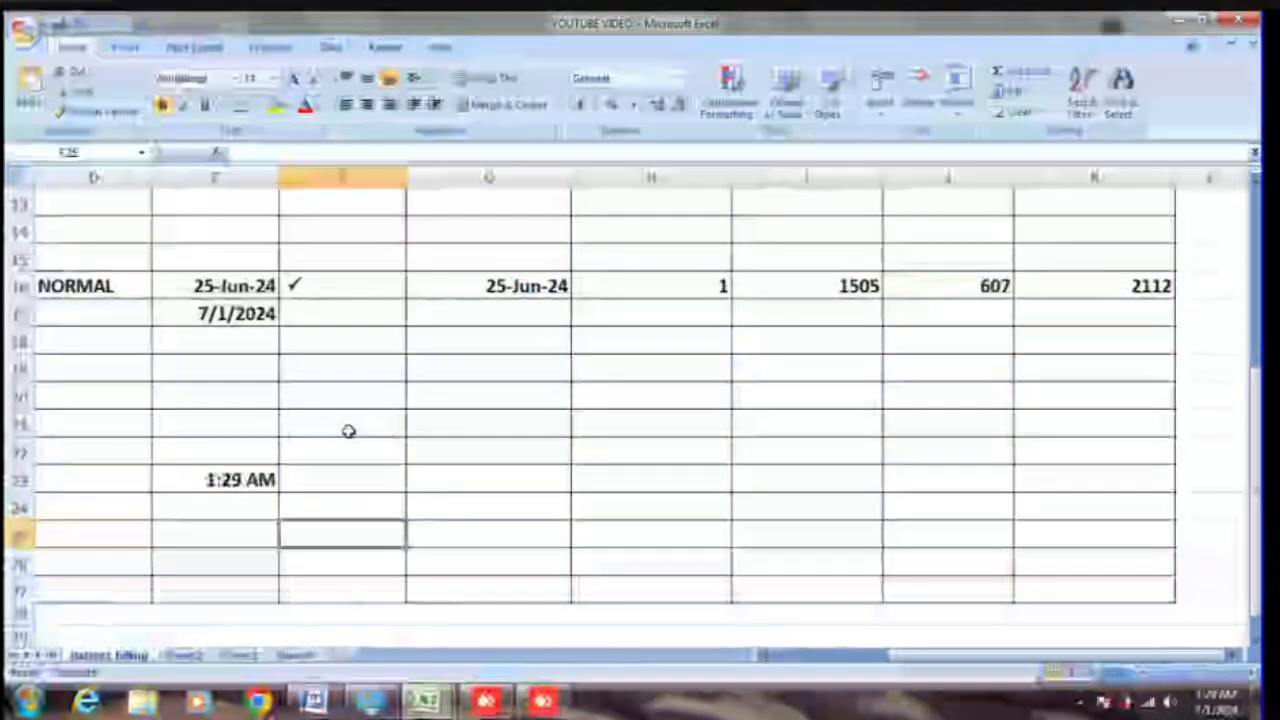